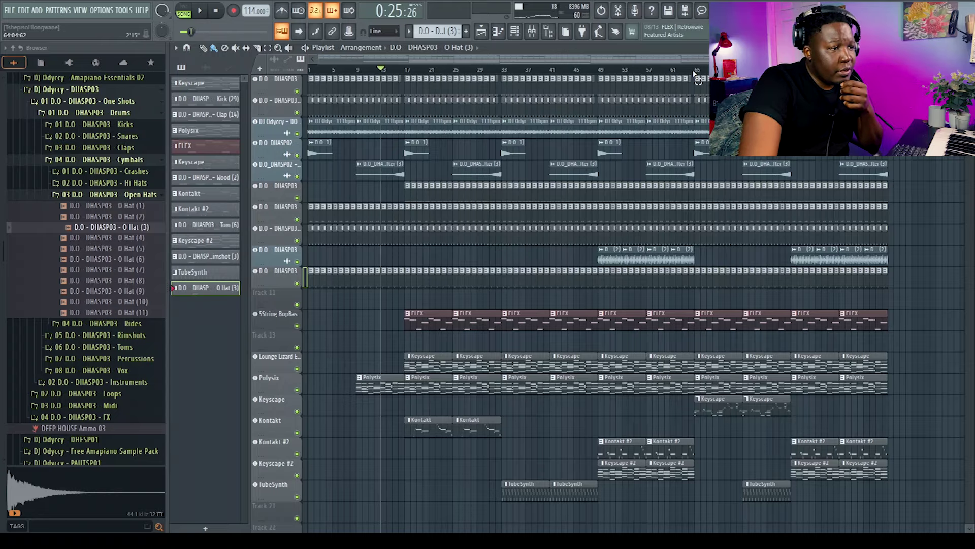
Step: Mark bars 49 to 65 as the playback range in the playlist and solo the kick track
drag(695, 74, 599, 72)
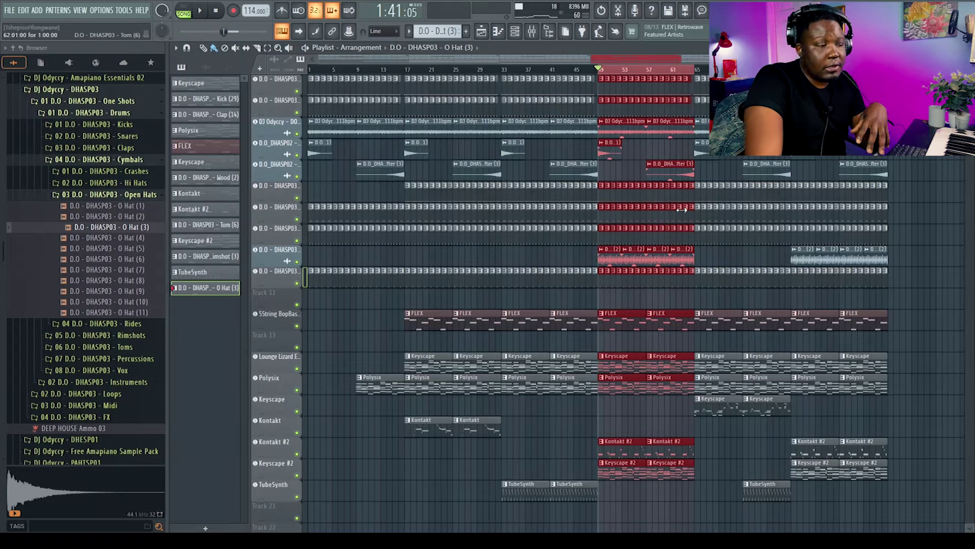
click(923, 158)
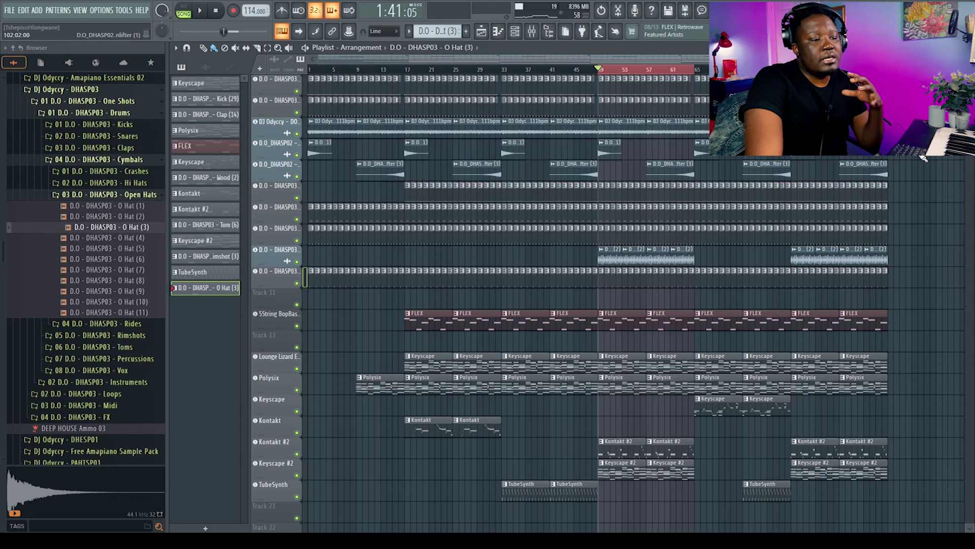
ctrl+click(298, 91)
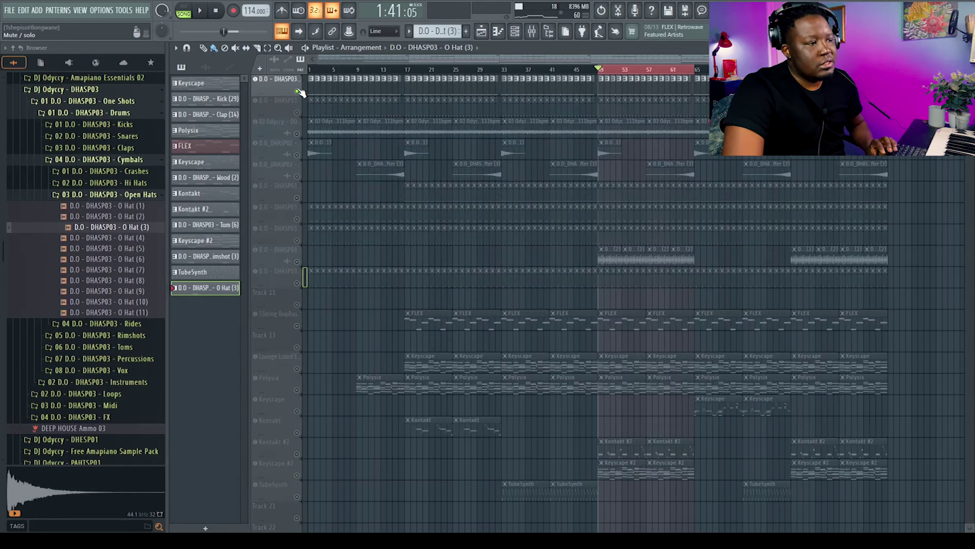
Step: Review the Kick (29) pattern in the piano roll, playing it in pattern mode and checking its level in the mixer
double_click(601, 89)
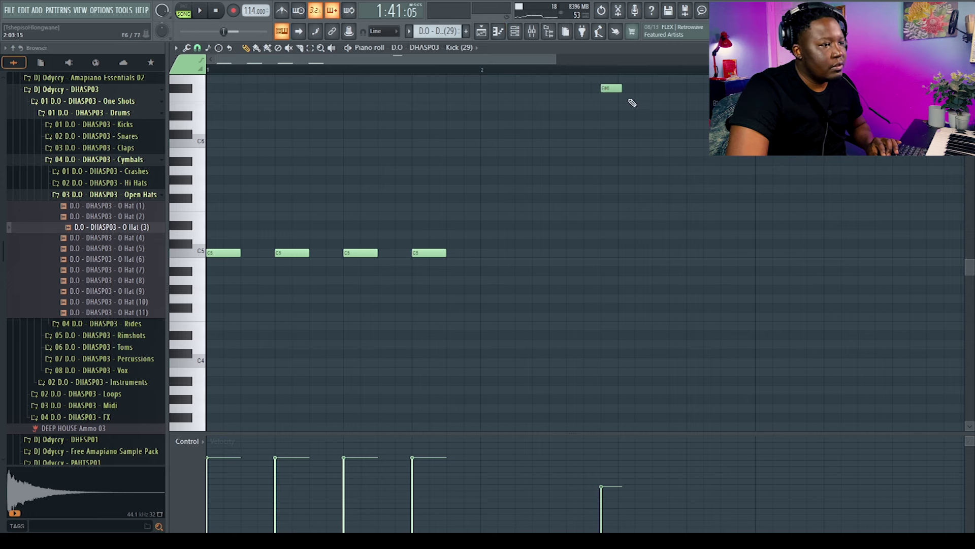
right_click(611, 88)
click(184, 7)
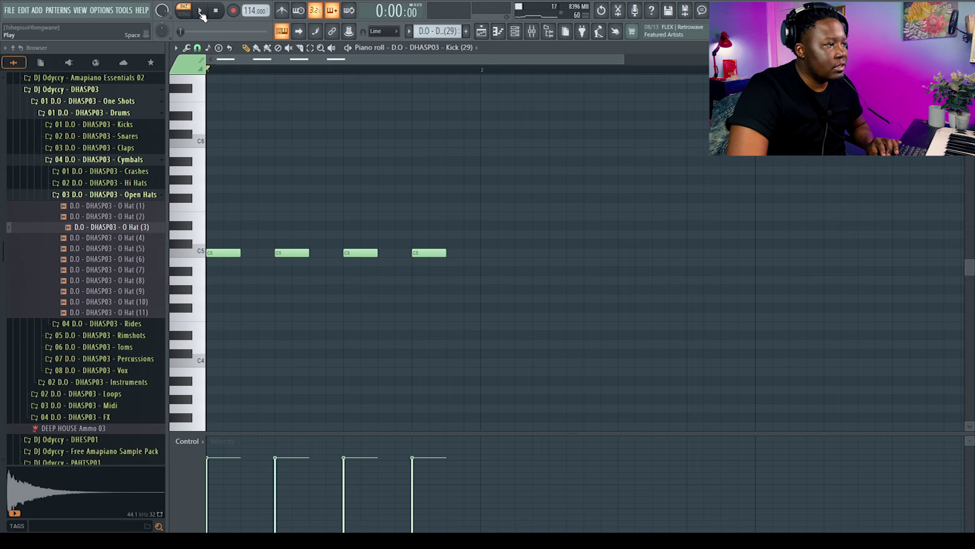
click(199, 10)
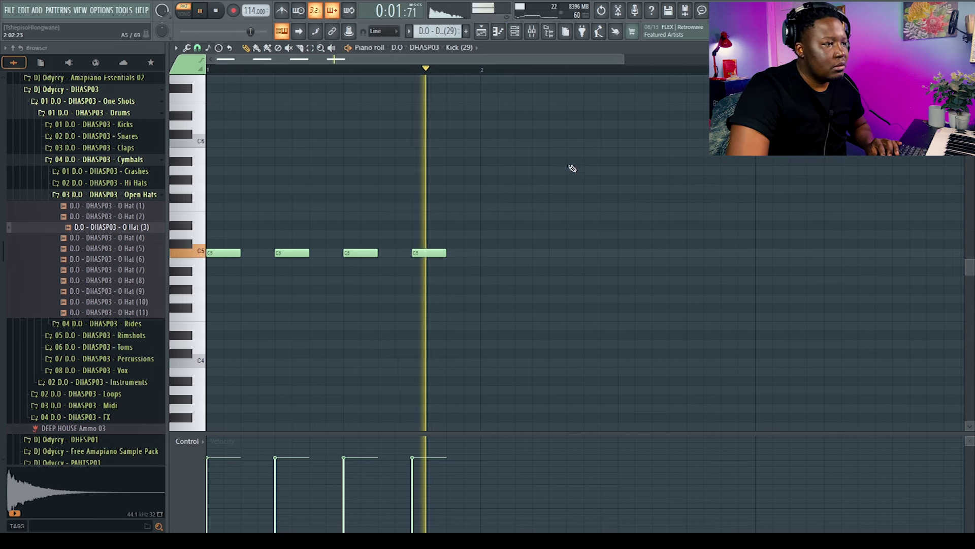
key(F9)
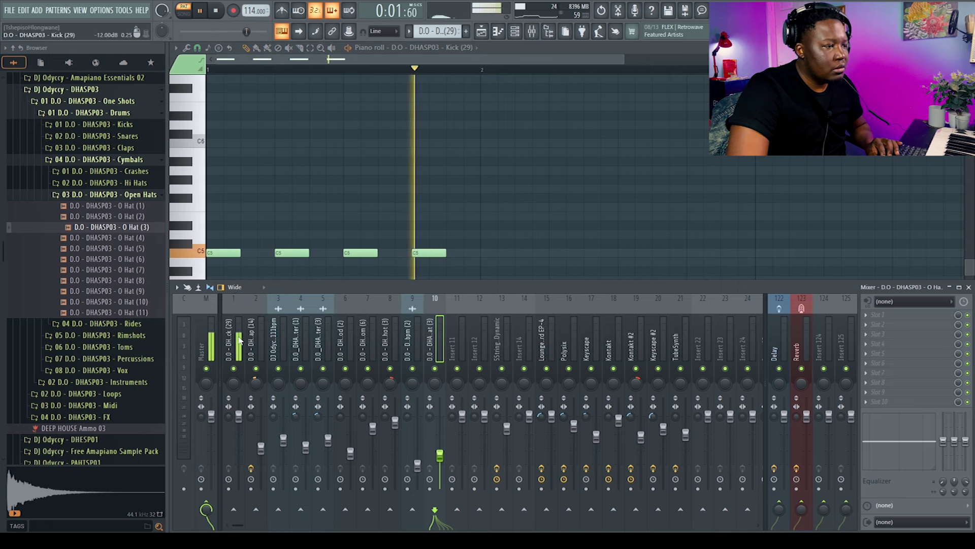
key(F9)
key(space)
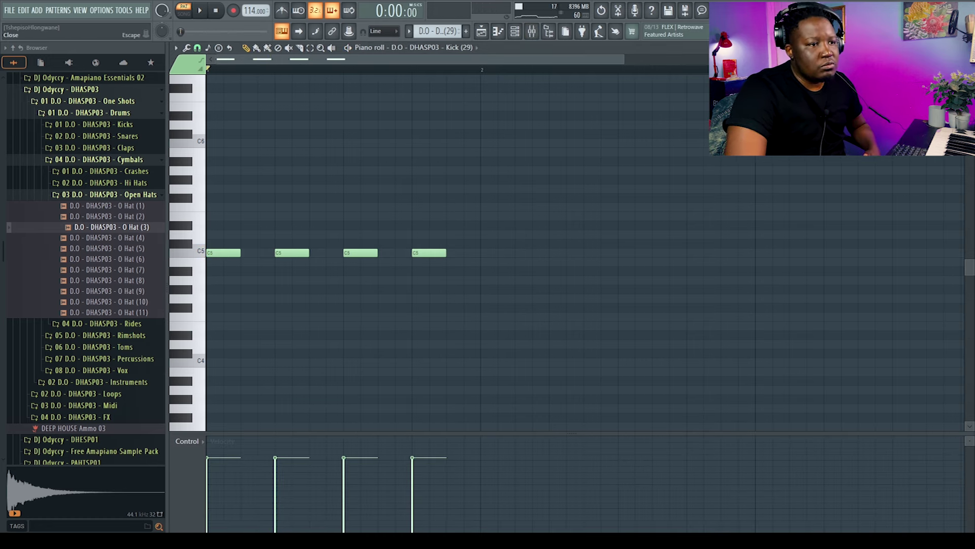
key(Escape)
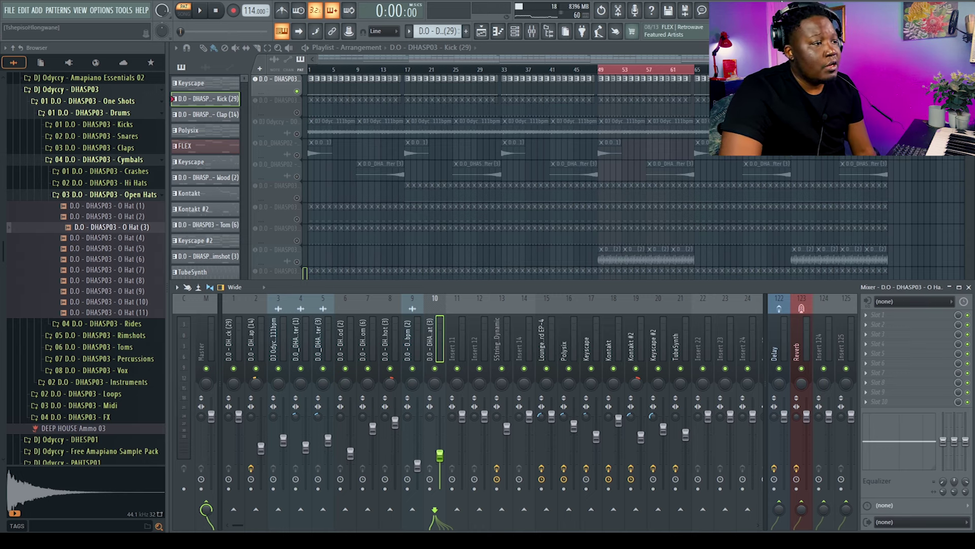
Step: Unmute the clap track in the playlist and select the Clap (14) pattern and its mixer track
key(F9)
click(206, 115)
key(F9)
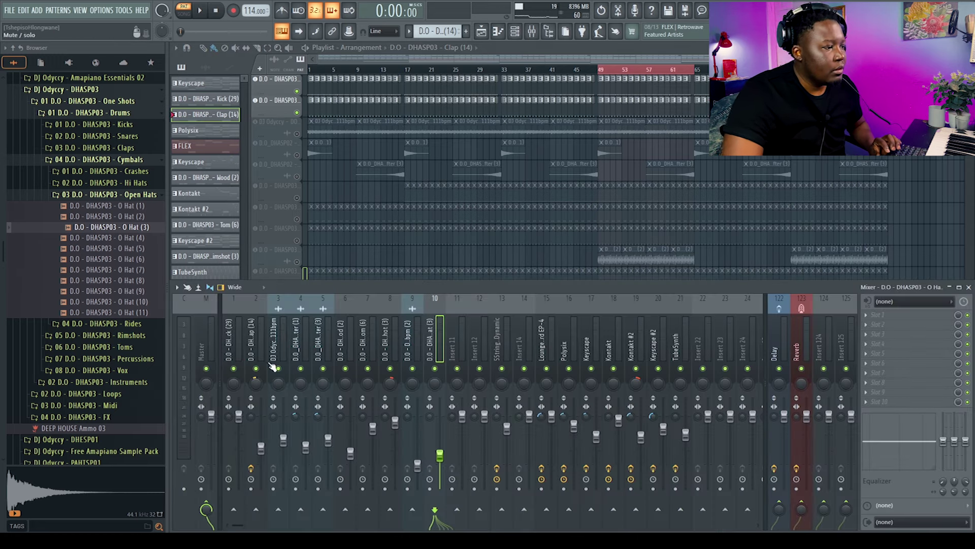
click(262, 436)
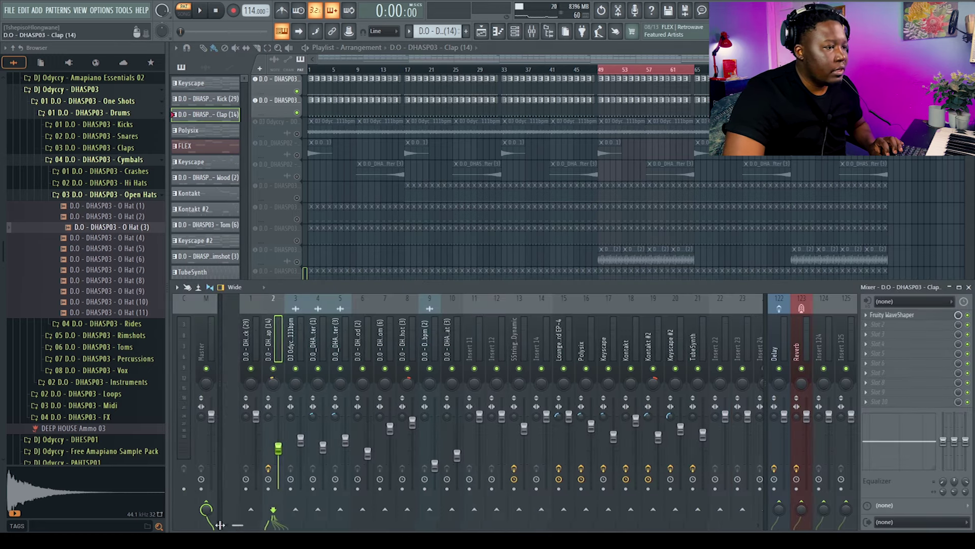
Step: Play the Clap (14) pattern while viewing its notes in the piano roll
key(F9)
key(F7)
key(space)
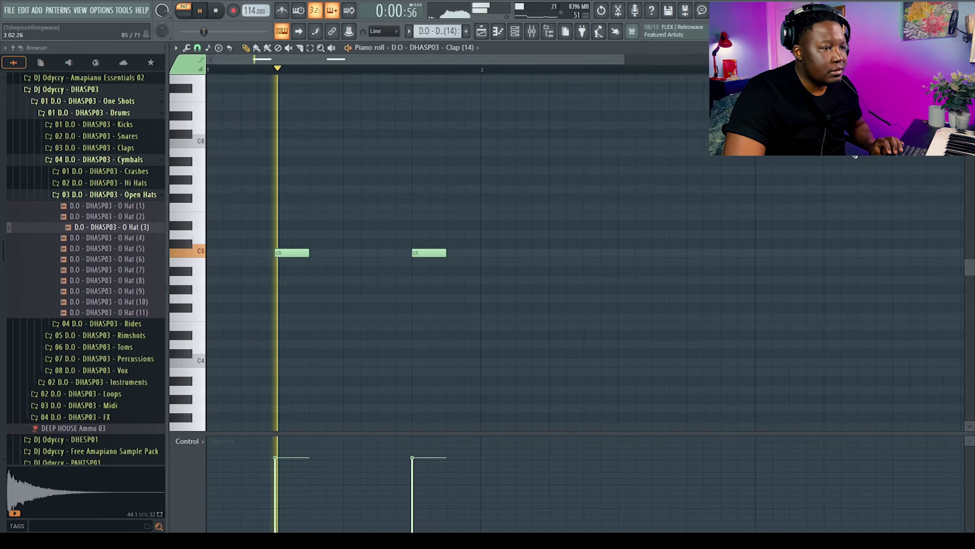
key(F5)
key(space)
Step: Examine the curve of the Fruity WaveShaper effect on the clap's mixer track
key(F9)
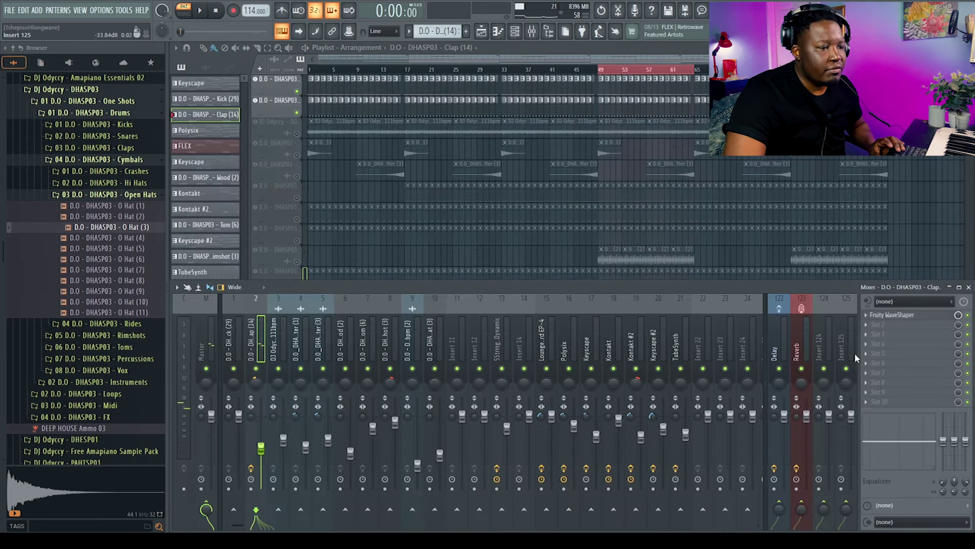
click(893, 315)
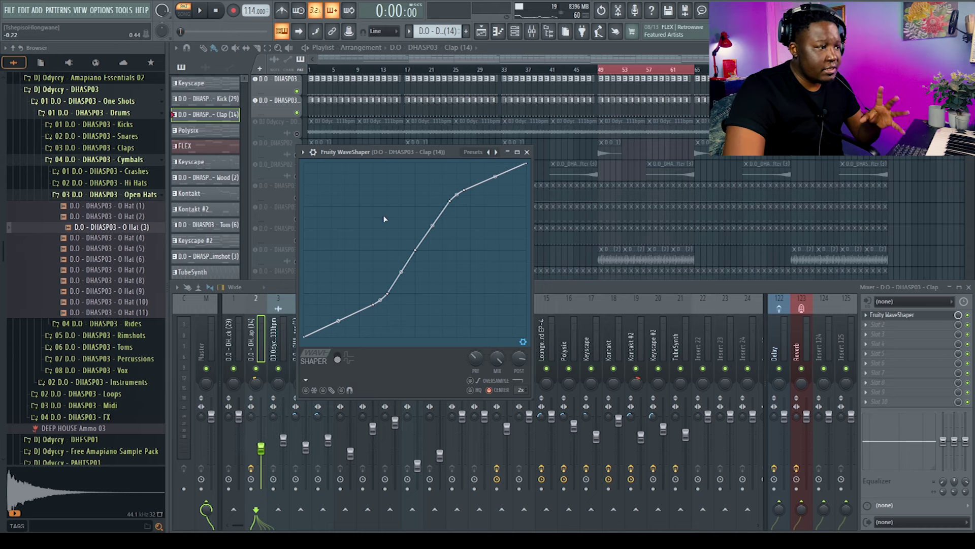
click(528, 152)
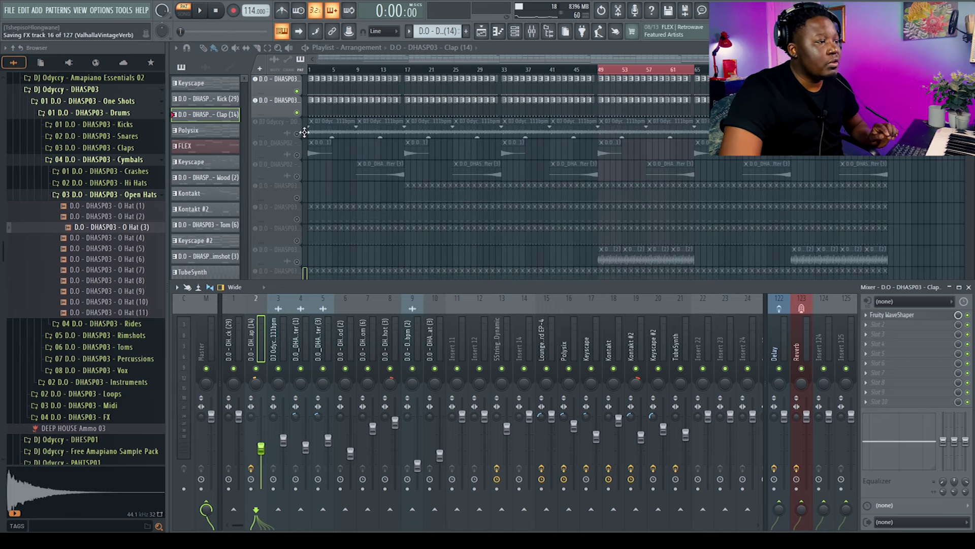
Step: Unmute the Drumloop 08 111bpm track in the playlist and inspect its audio clip settings
click(616, 137)
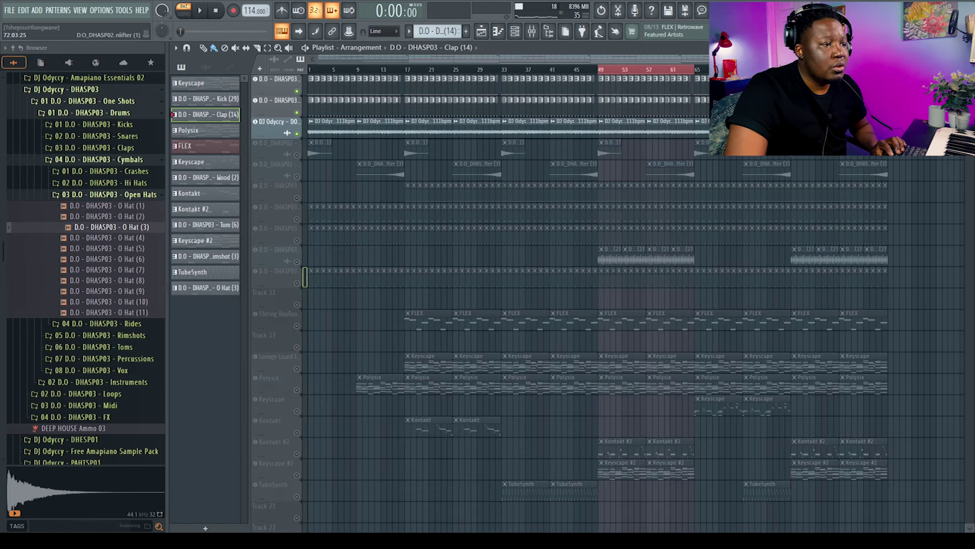
double_click(609, 129)
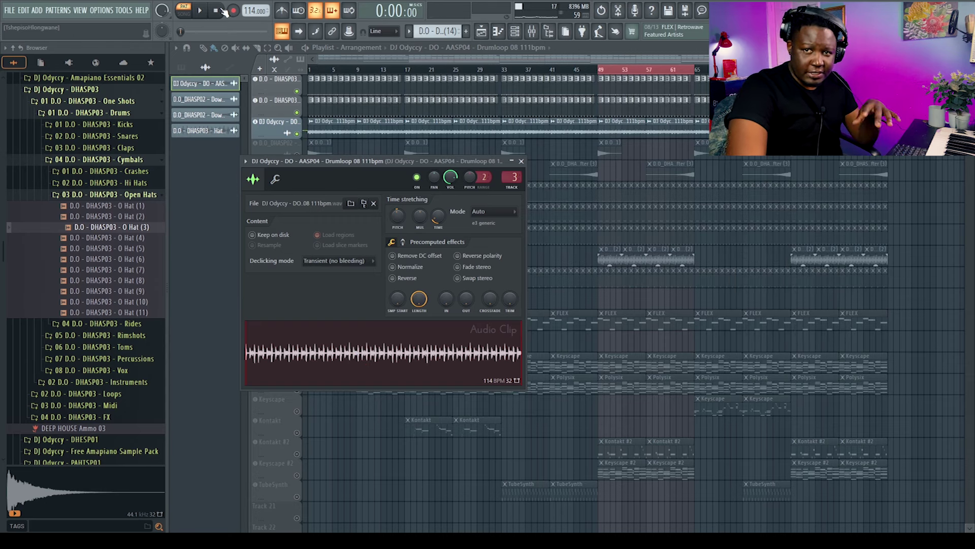
click(521, 162)
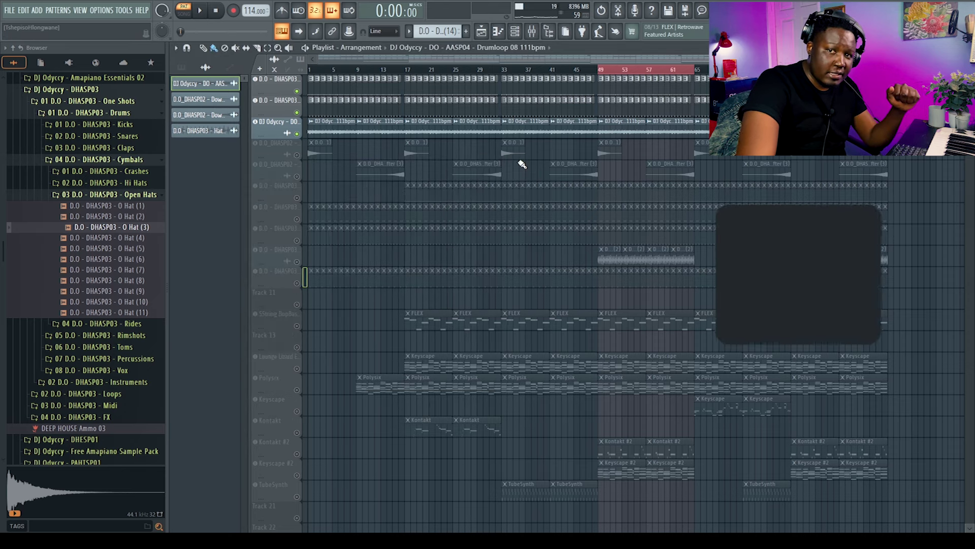
Step: Switch playback to song mode and listen to the kick, clap and drum loop from bar 49
click(184, 11)
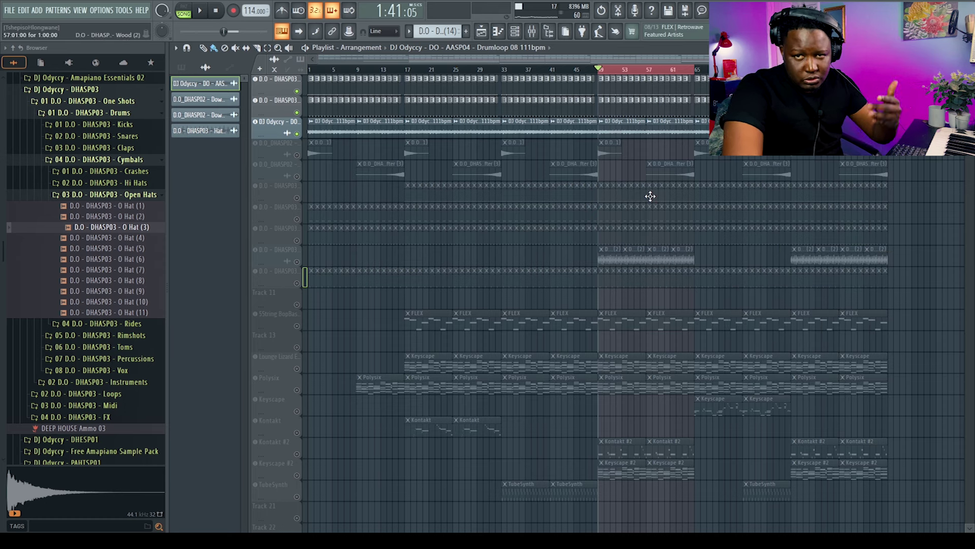
key(space)
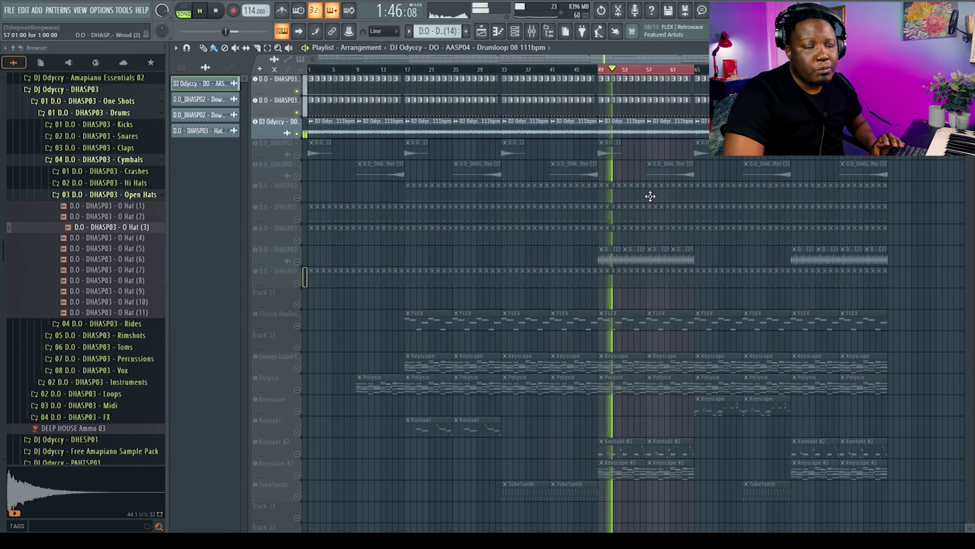
key(space)
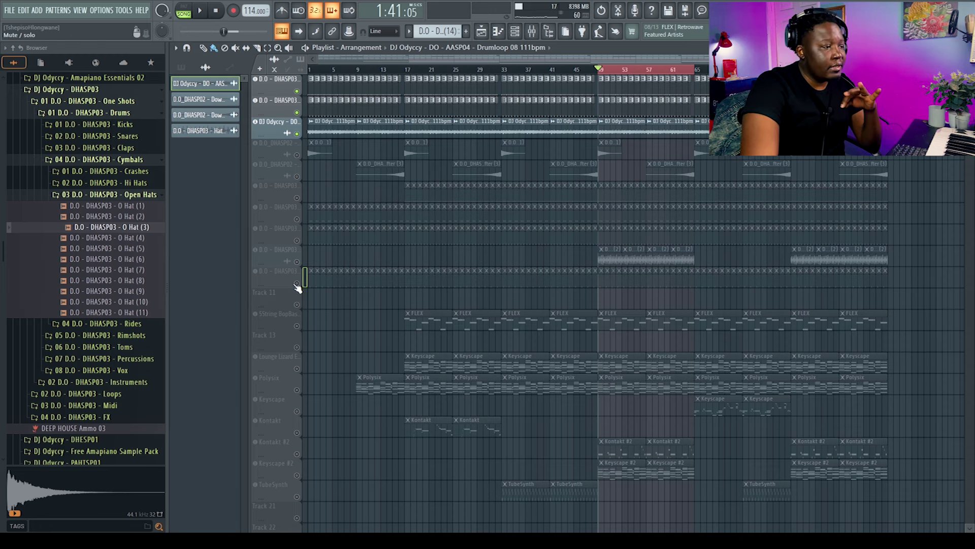
click(296, 283)
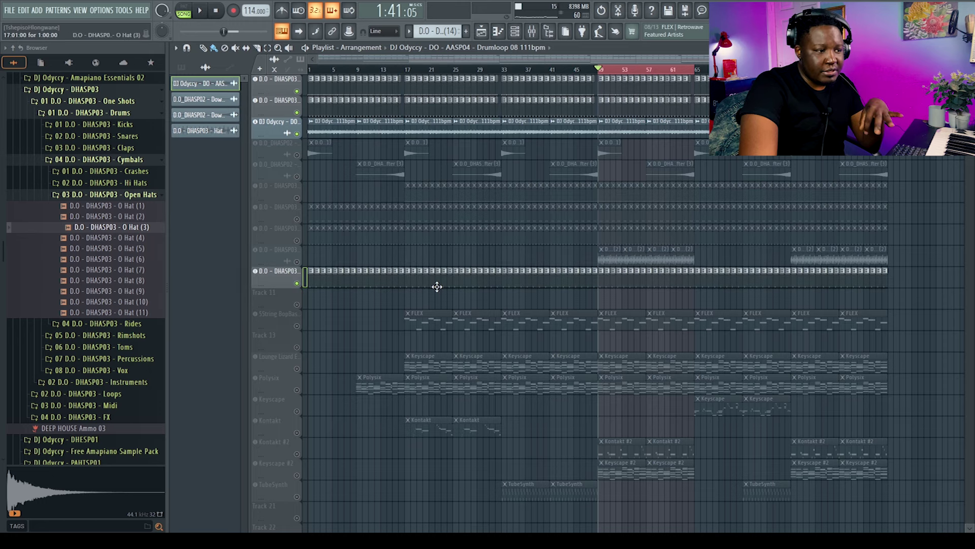
double_click(601, 282)
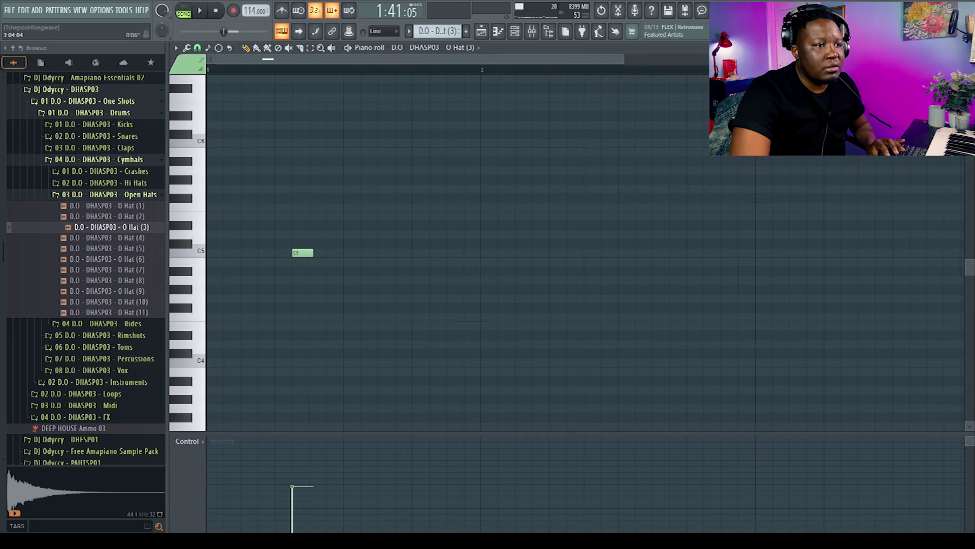
key(F5)
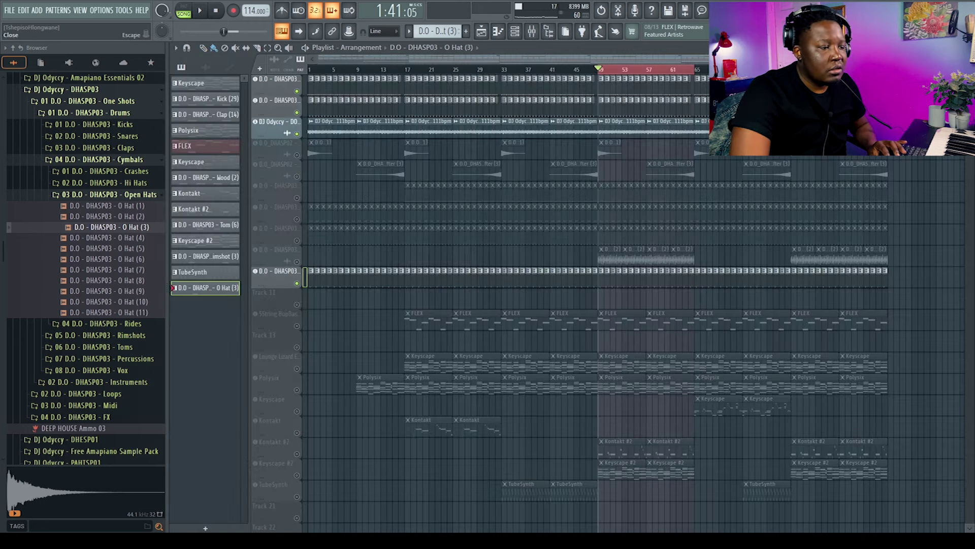
click(299, 284)
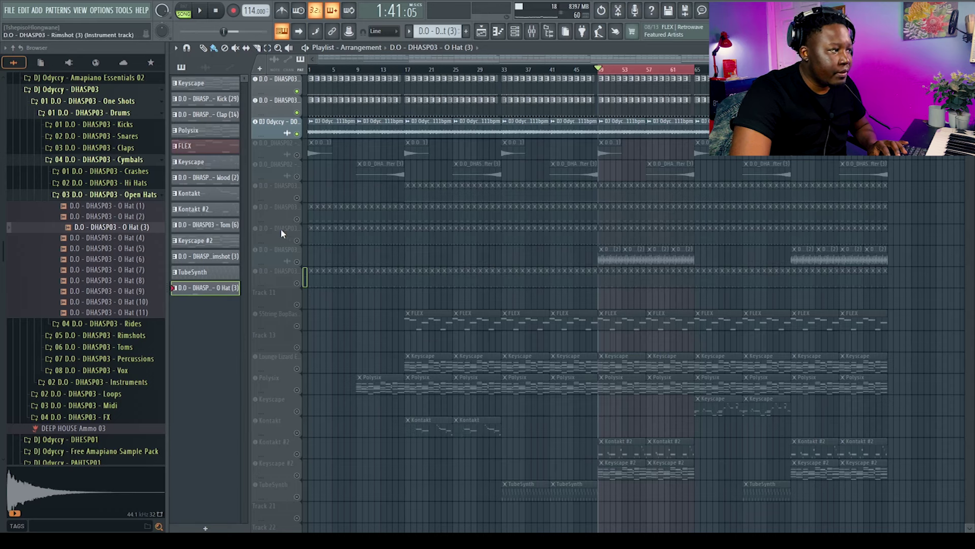
Step: Unmute the Rimshot (3) track and play the song while viewing its pattern in the piano roll
click(297, 240)
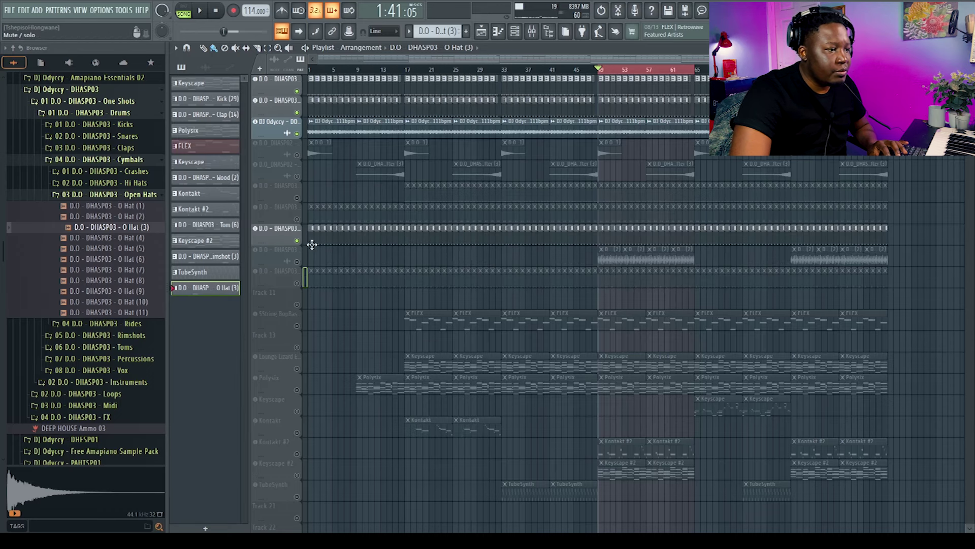
double_click(604, 240)
key(space)
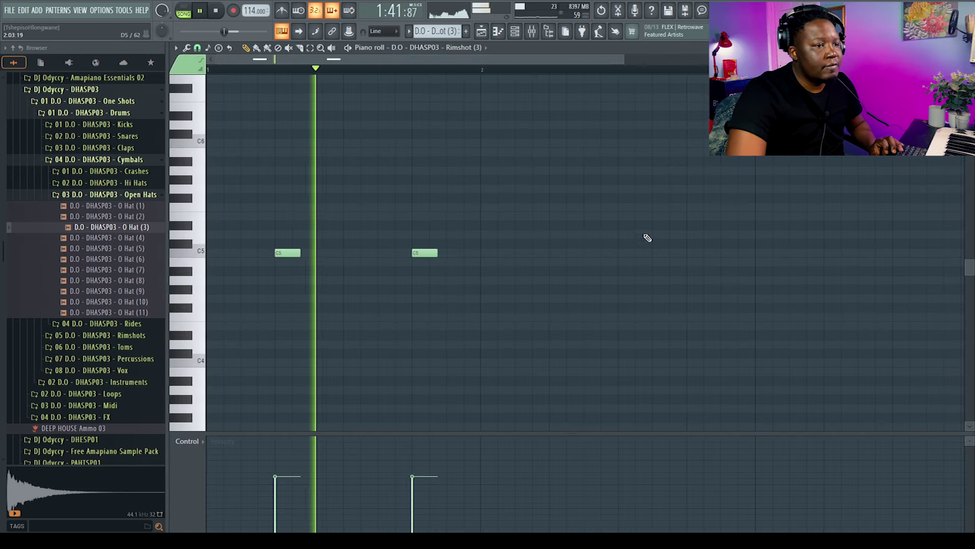
key(Escape)
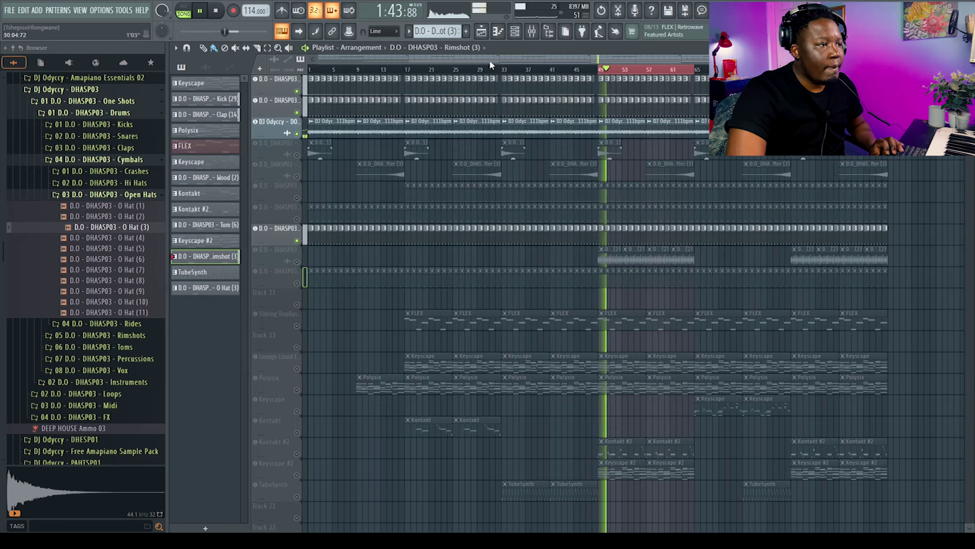
Step: Compare the drums with and without the rimshot by toggling its mixer track during playback, and select that track
click(532, 33)
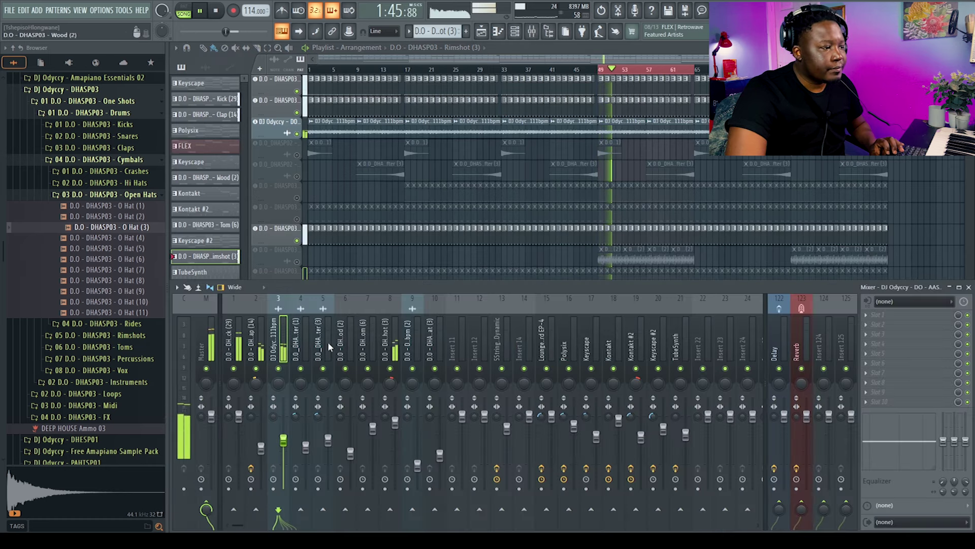
key(space)
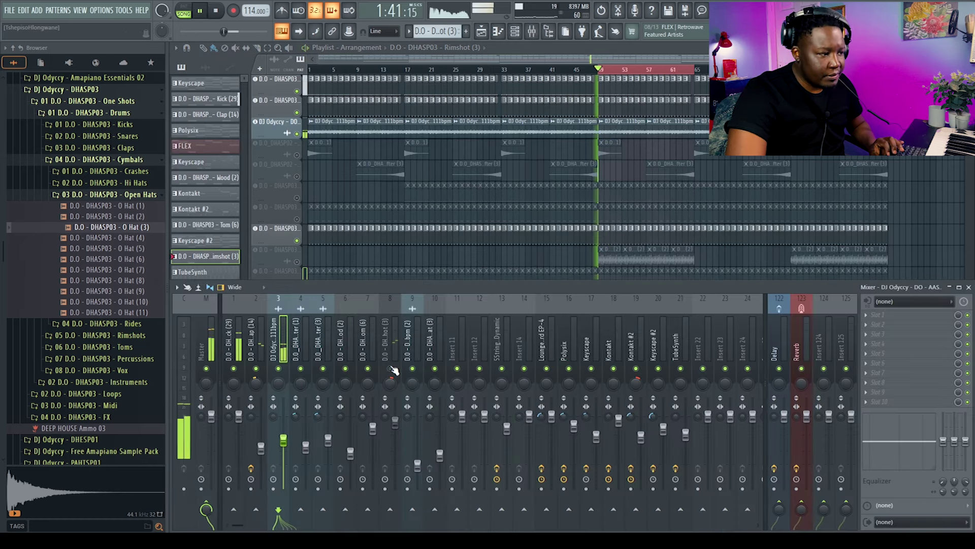
click(392, 369)
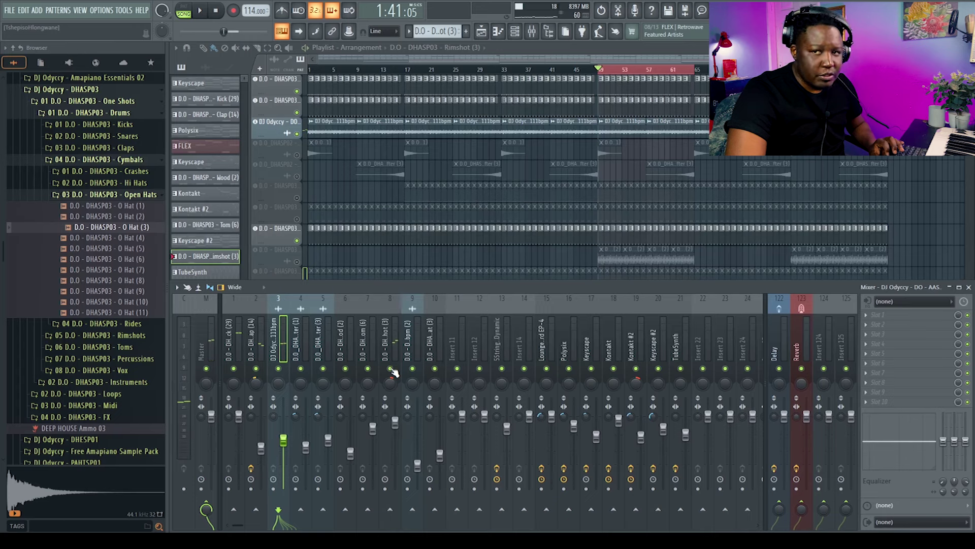
key(space)
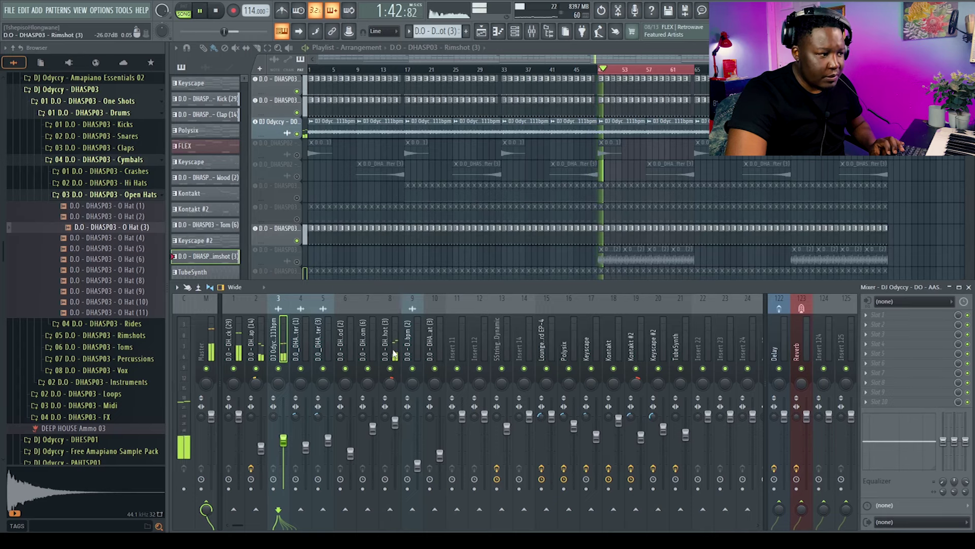
click(395, 351)
key(space)
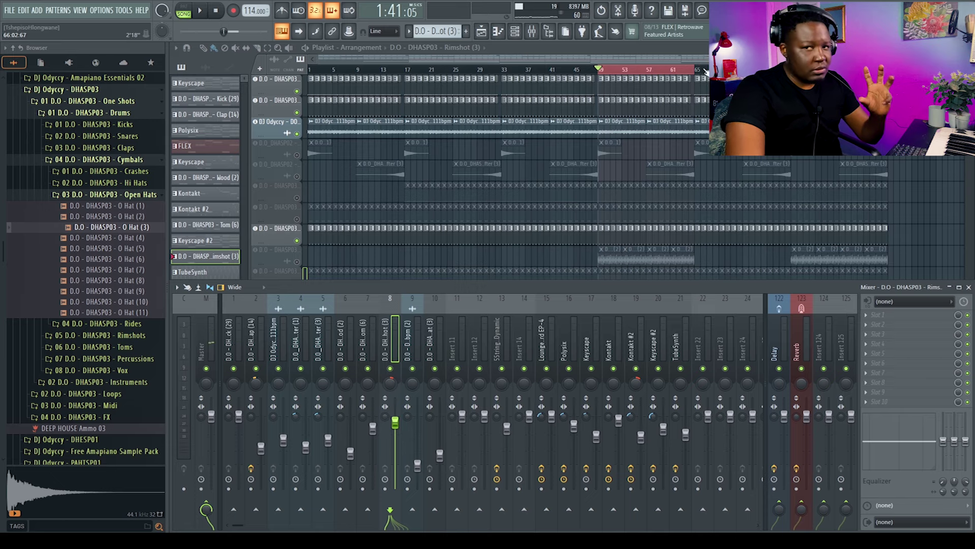
Step: Close the mixer and unmute the D.O_DHASP02 downlifter (1) audio track in the playlist
key(F9)
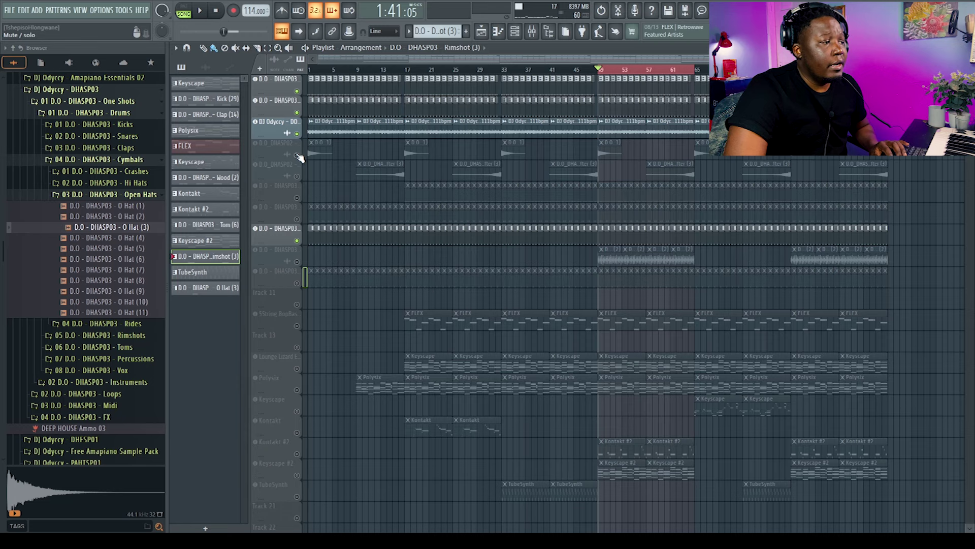
click(297, 155)
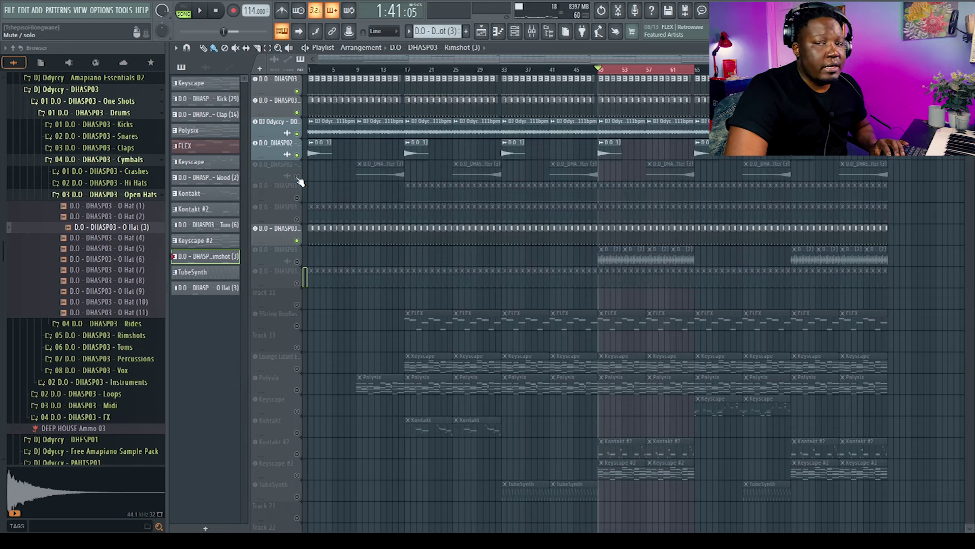
Step: Unmute the Downlifter (3) track and inspect the audio clip settings of Downlifter (3) and Downlifter (1)
click(297, 176)
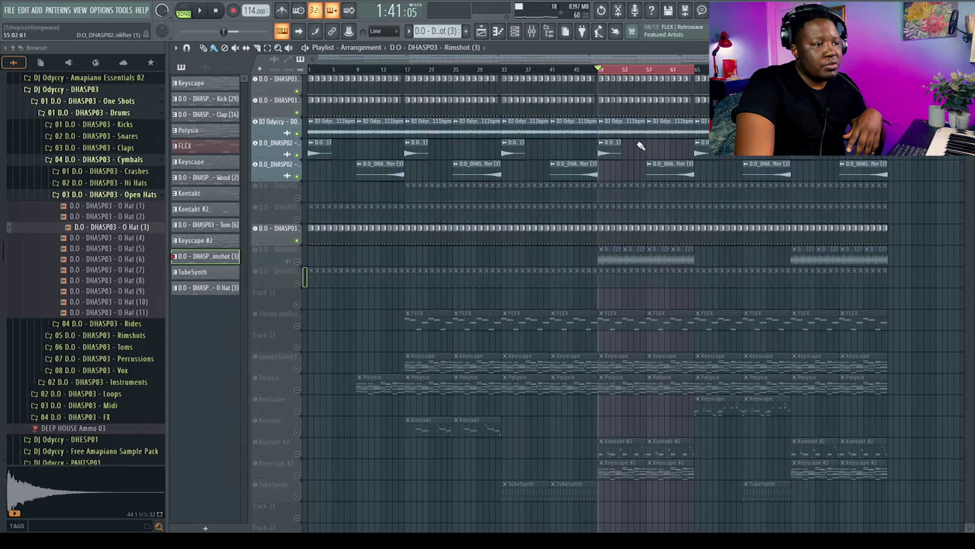
double_click(674, 166)
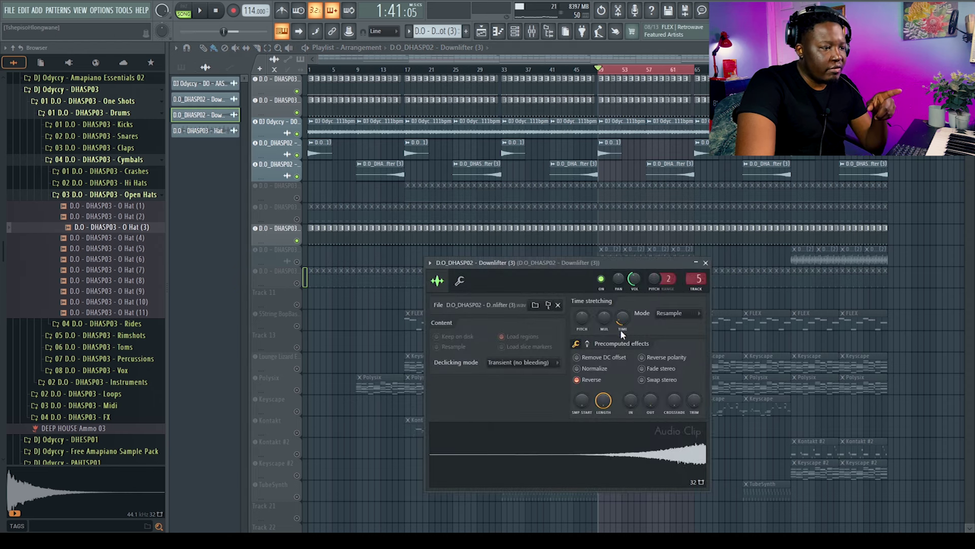
click(706, 263)
double_click(612, 151)
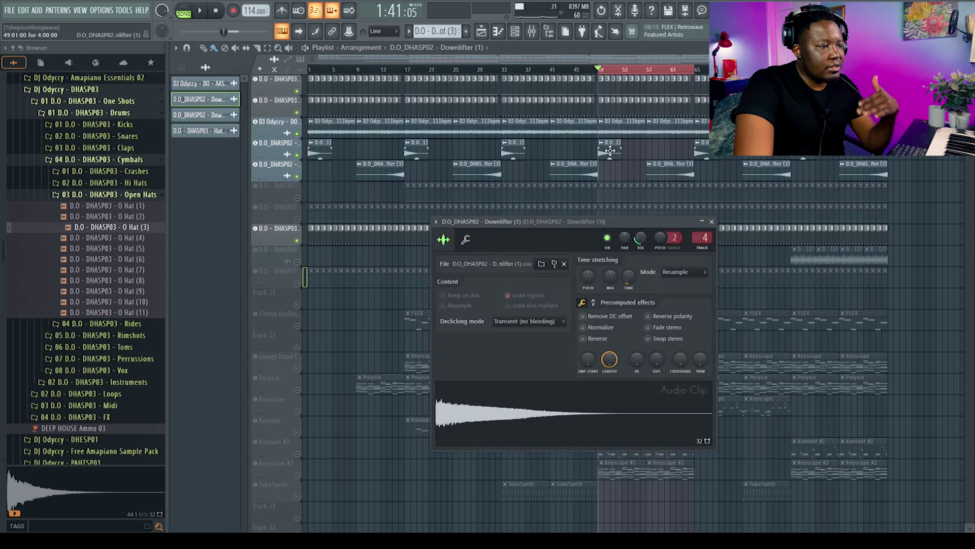
click(712, 222)
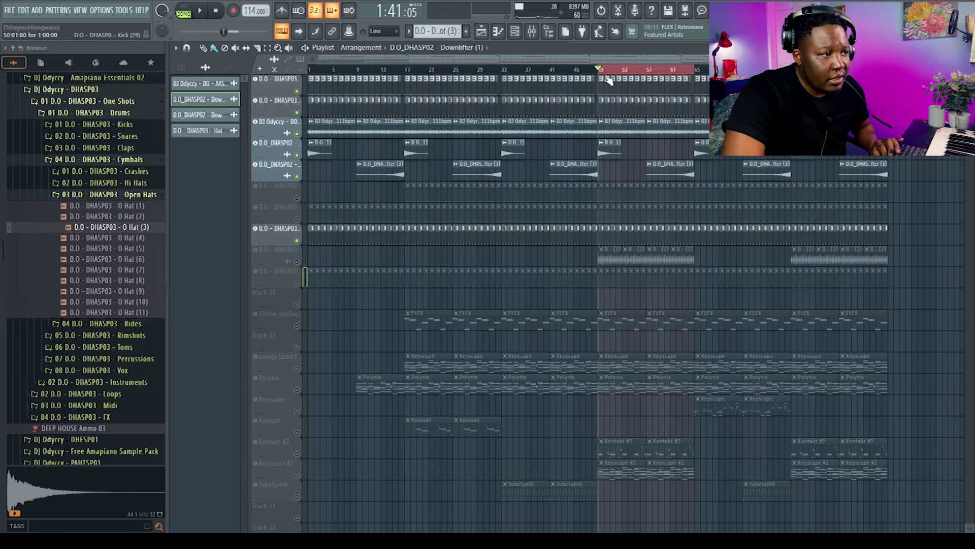
Step: Listen to the downlifters in the arrangement from bar 49 and from about bar 60, and return the playhead to bar 49
key(space)
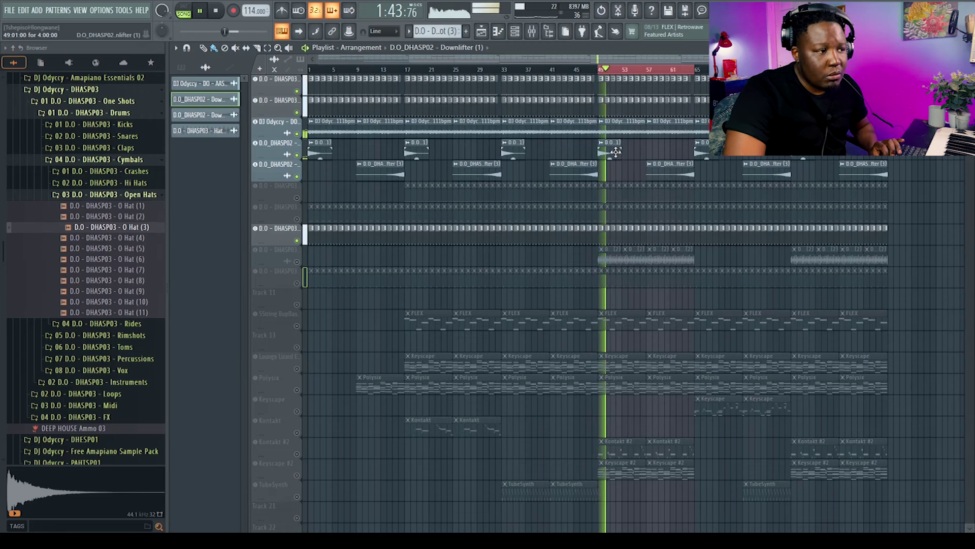
key(space)
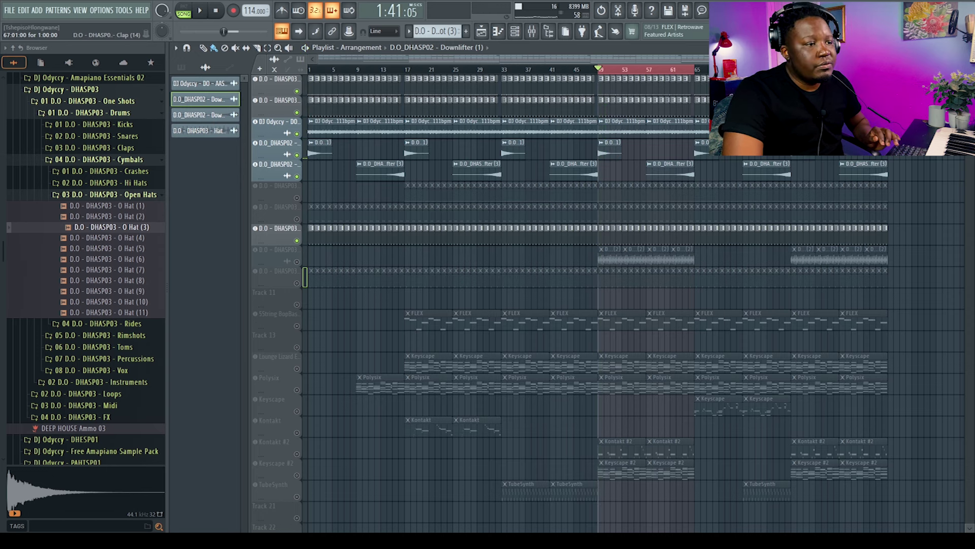
click(664, 69)
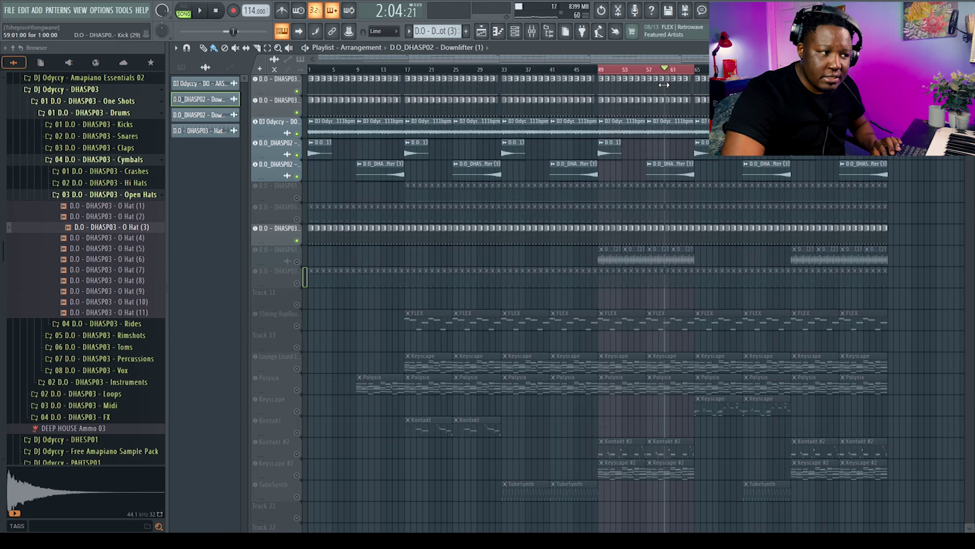
key(space)
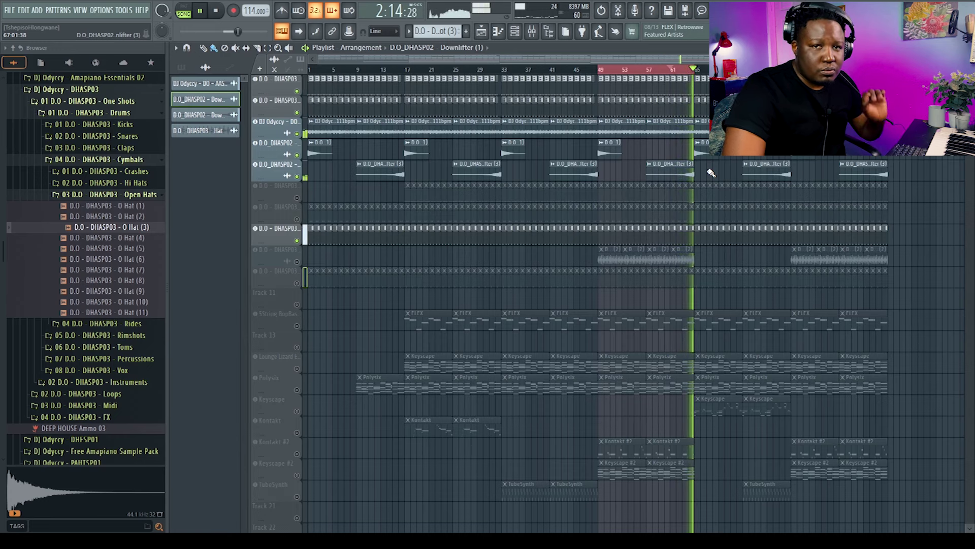
key(space)
click(601, 70)
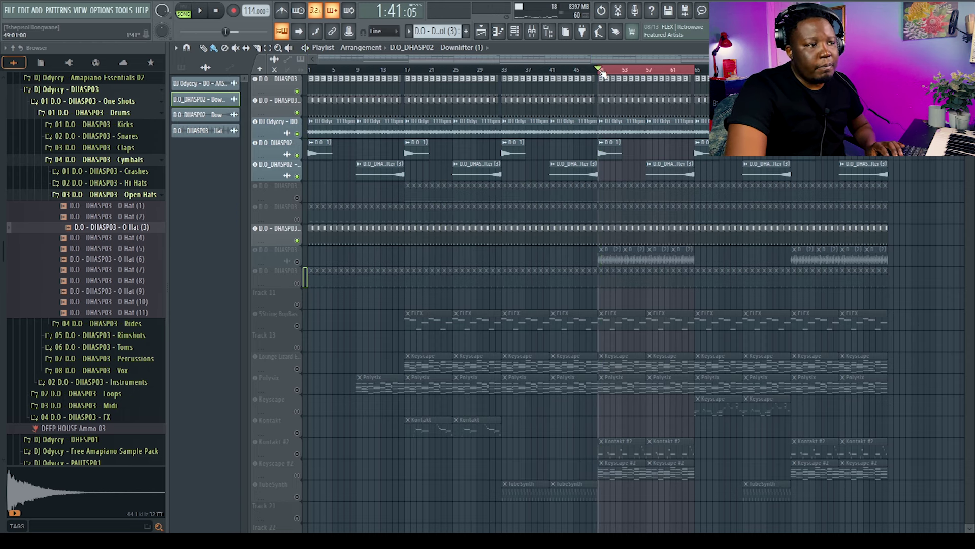
Step: Unmute the Wood (2) track and play the song while viewing its pattern in the piano roll
click(297, 198)
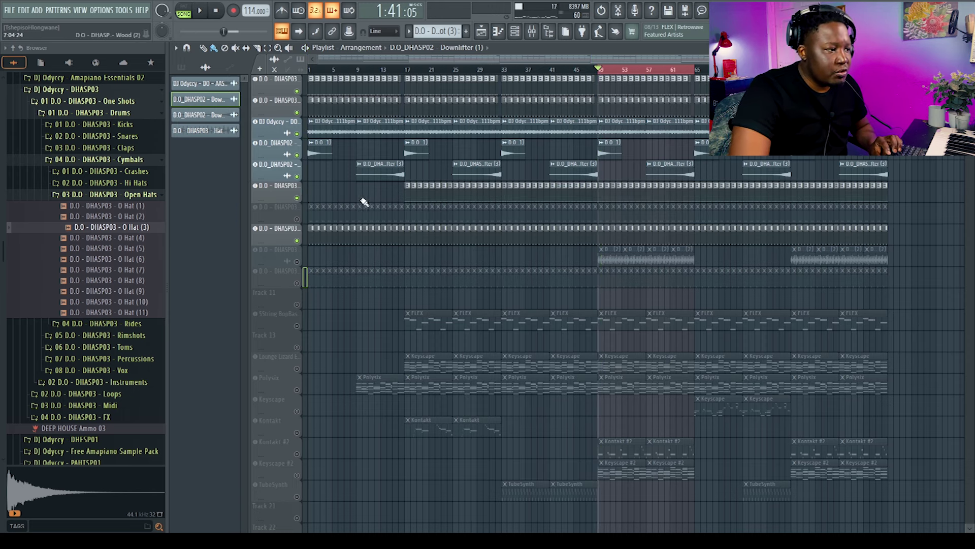
double_click(601, 196)
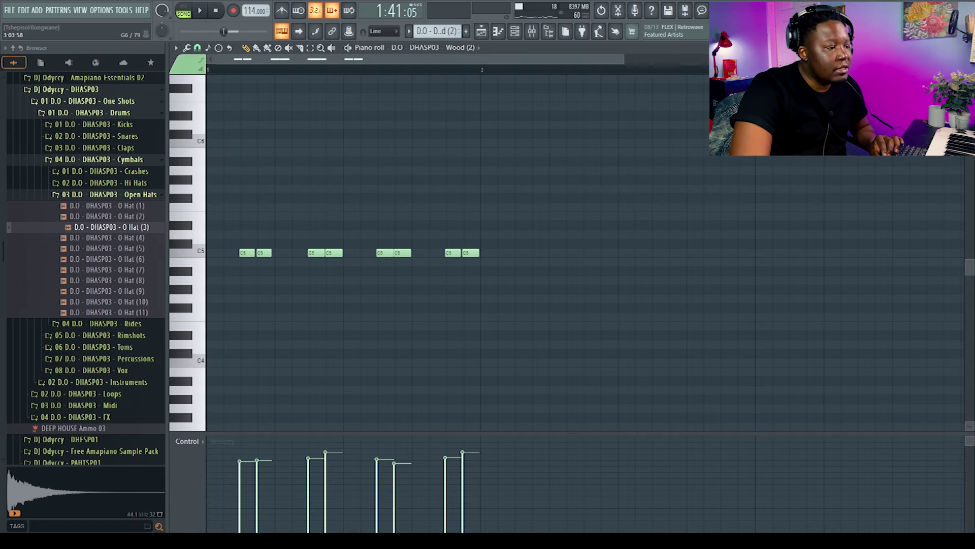
key(space)
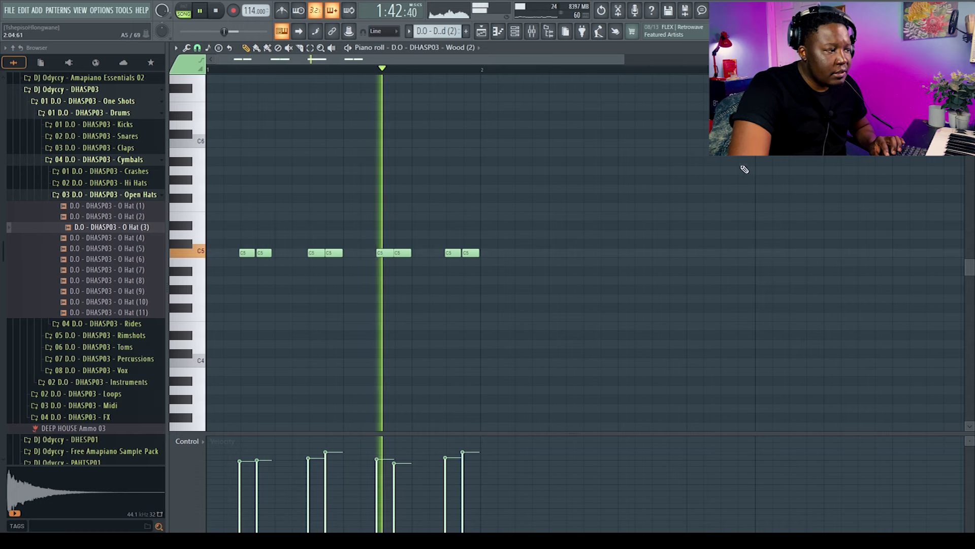
key(F5)
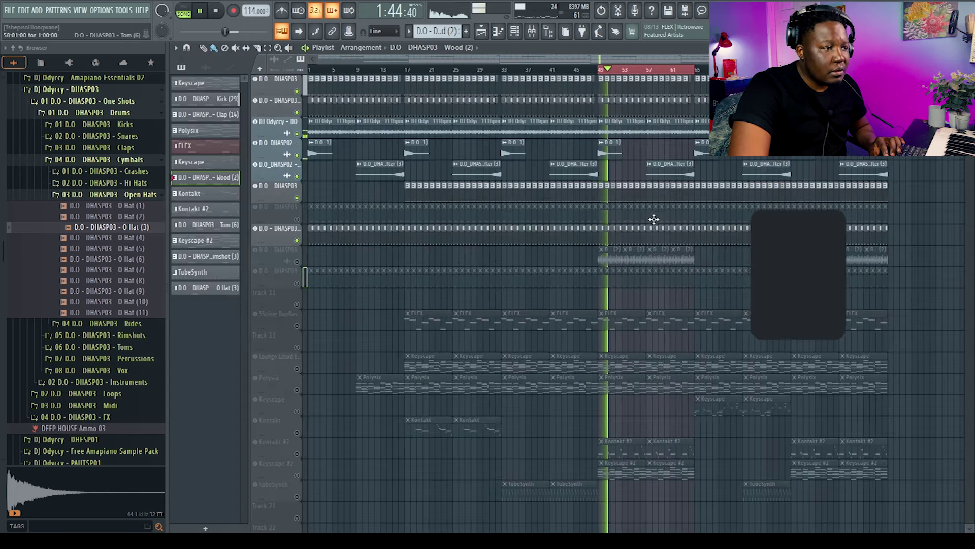
key(space)
Step: Unmute the Tom (6) track and listen to it from bar 49 while viewing its pattern in the piano roll
key(space)
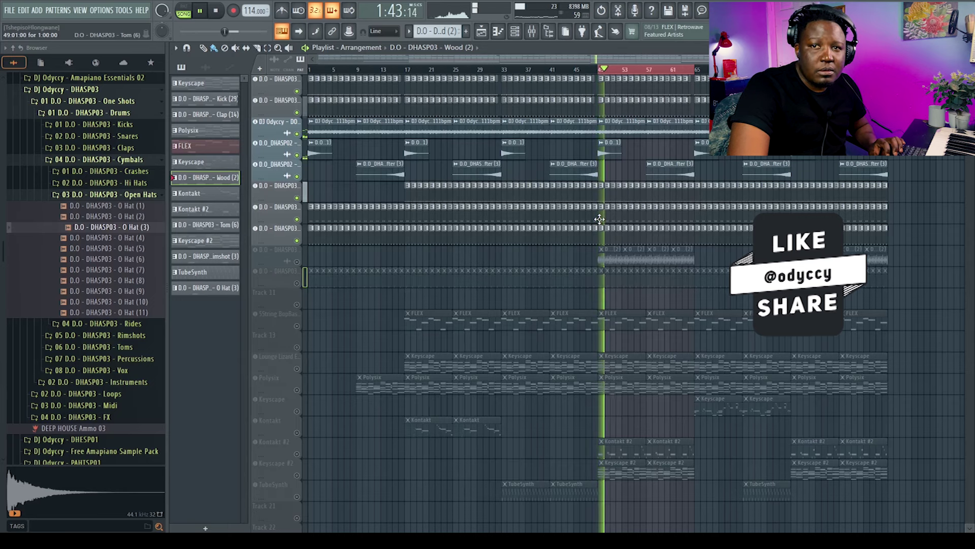
key(space)
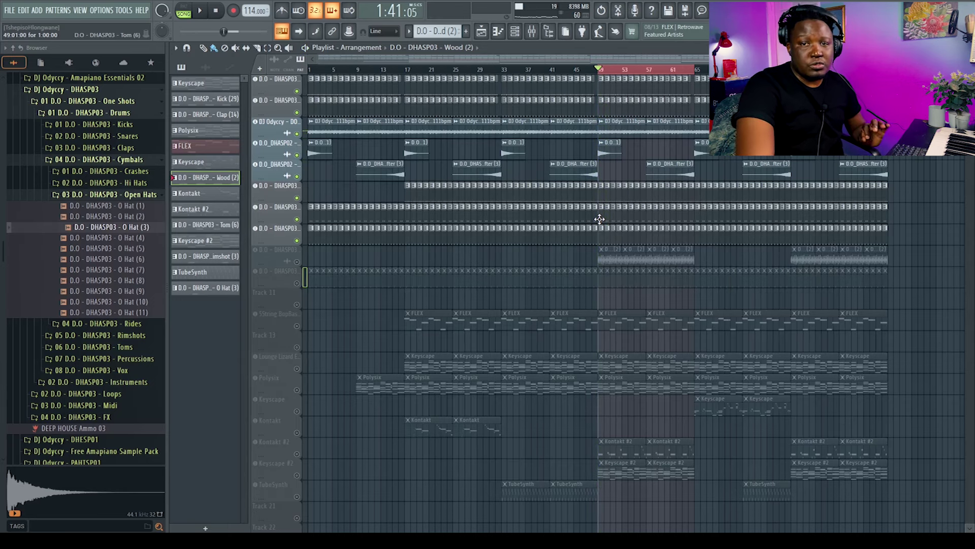
key(space)
double_click(600, 219)
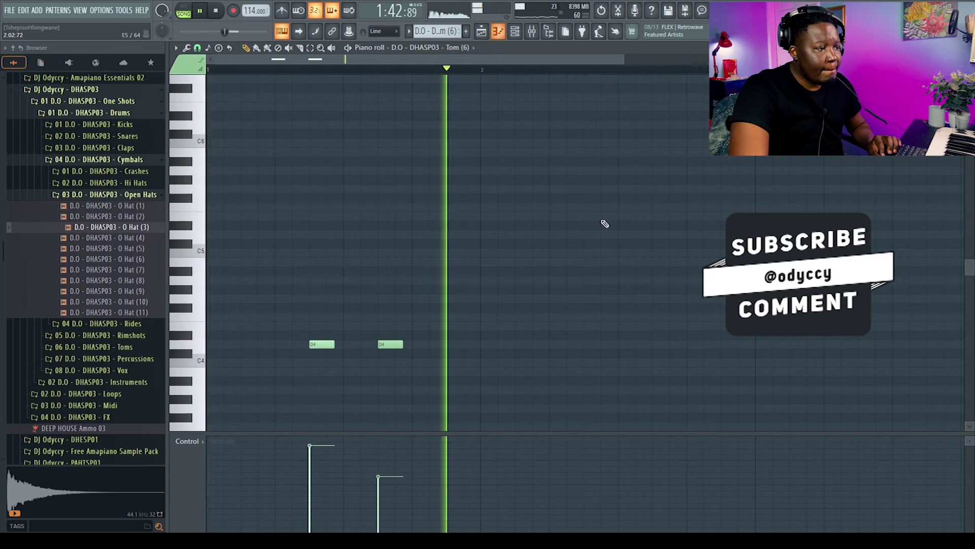
scroll(600, 272, down, 4)
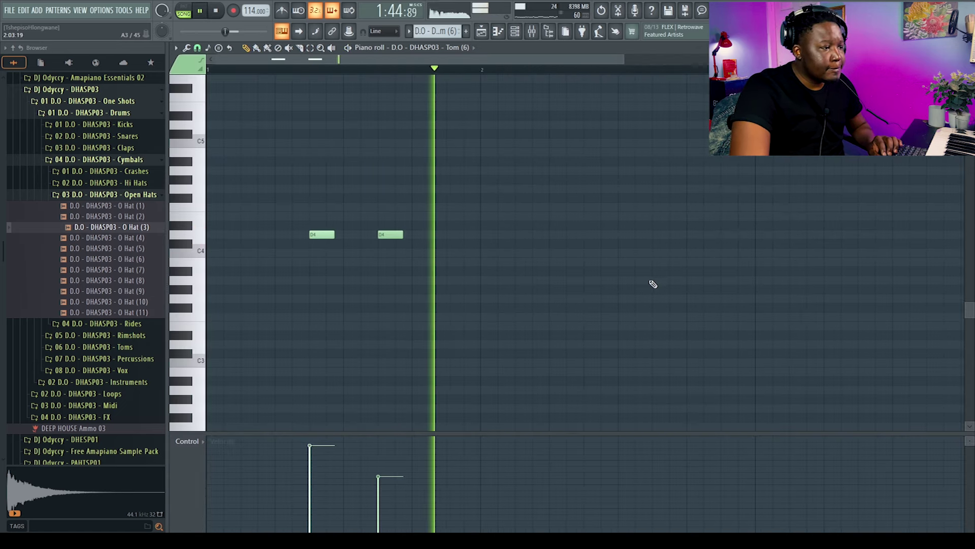
key(F5)
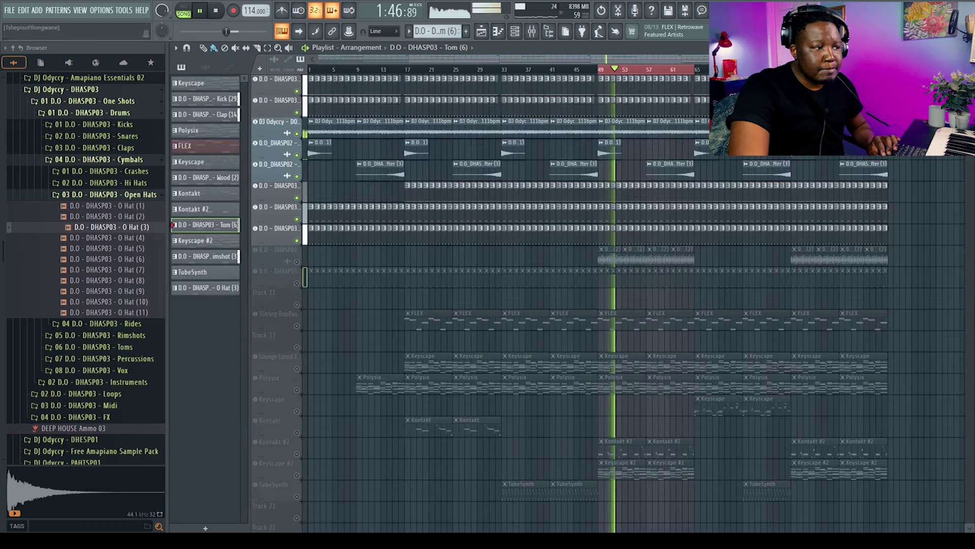
key(space)
Step: Unmute the 114 bpm (2) hat loop audio track and listen to it with the drums from bar 49
click(298, 263)
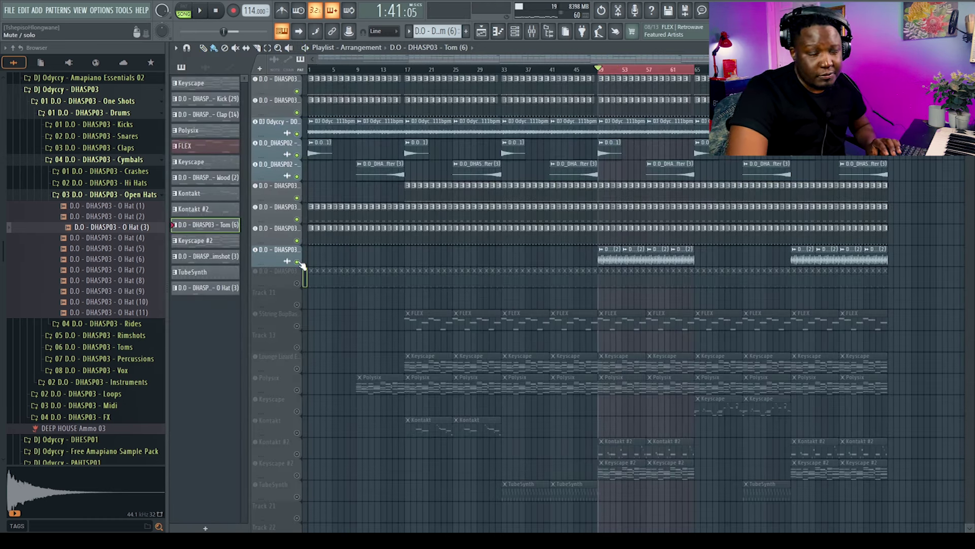
key(space)
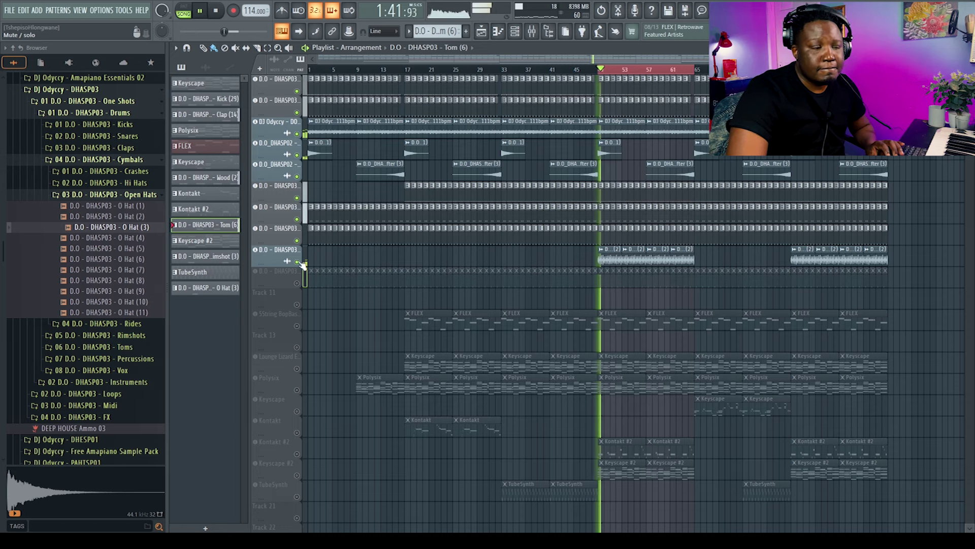
key(space)
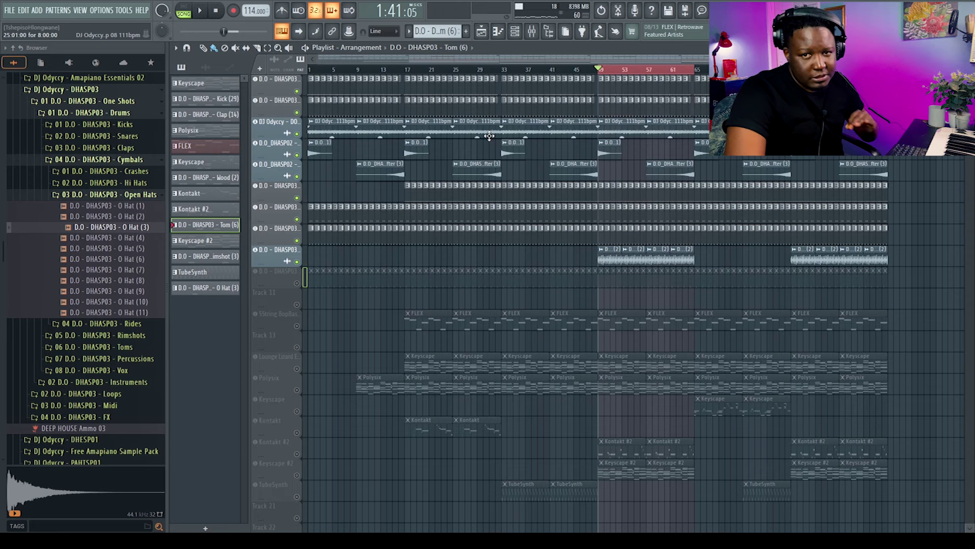
Step: Unmute the O Hat (3) track and inspect its reversed sample in the sampler settings
click(277, 278)
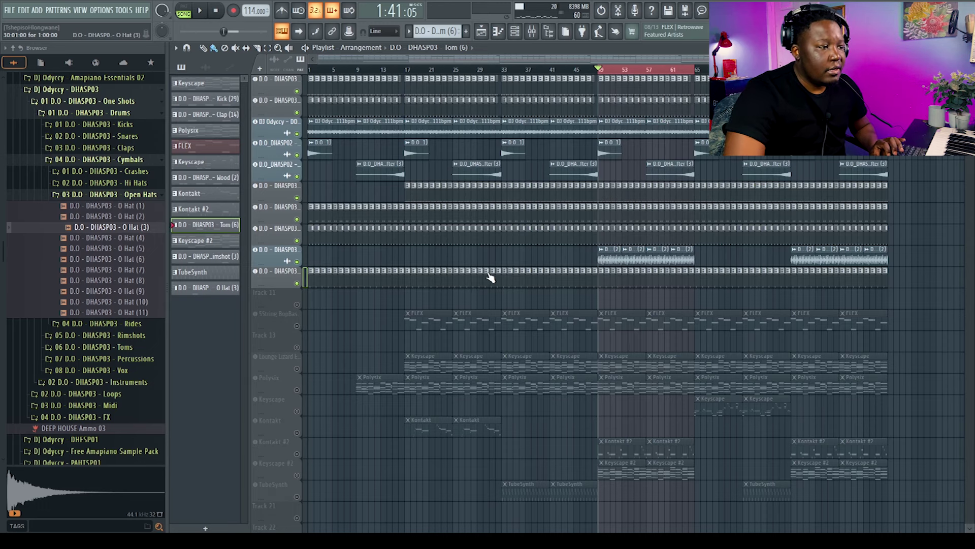
click(280, 273)
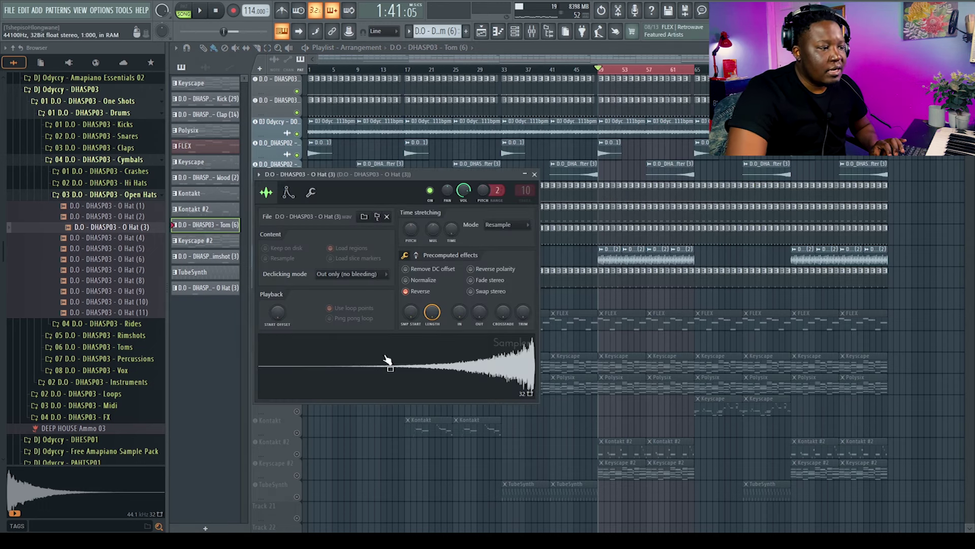
click(535, 174)
Step: View the O Hat (3) pattern in the piano roll and play the song along with it
click(599, 284)
double_click(600, 283)
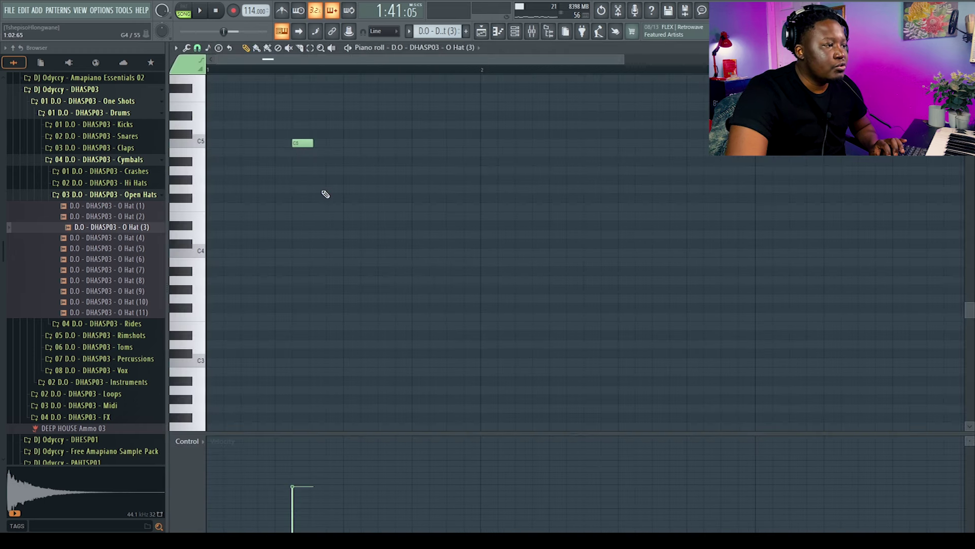
scroll(325, 195, up, 2)
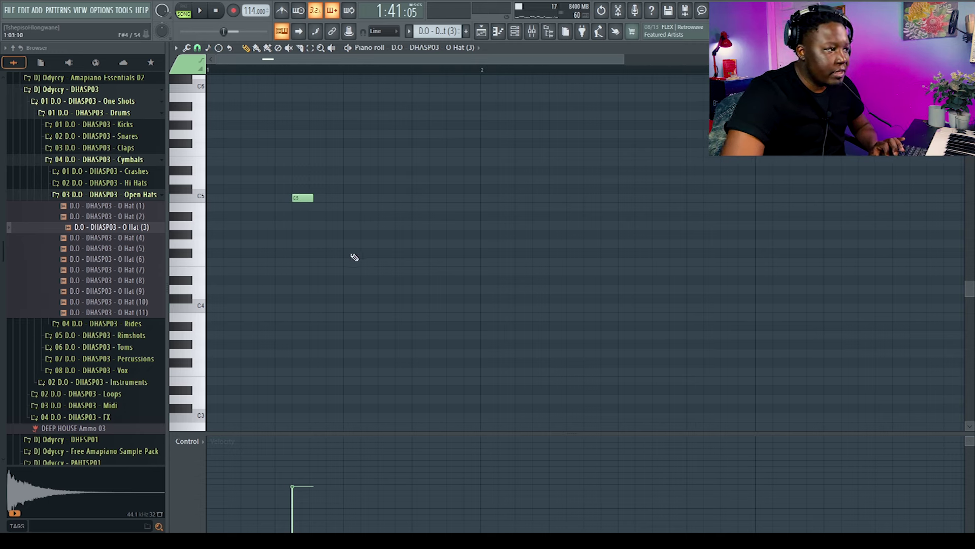
key(space)
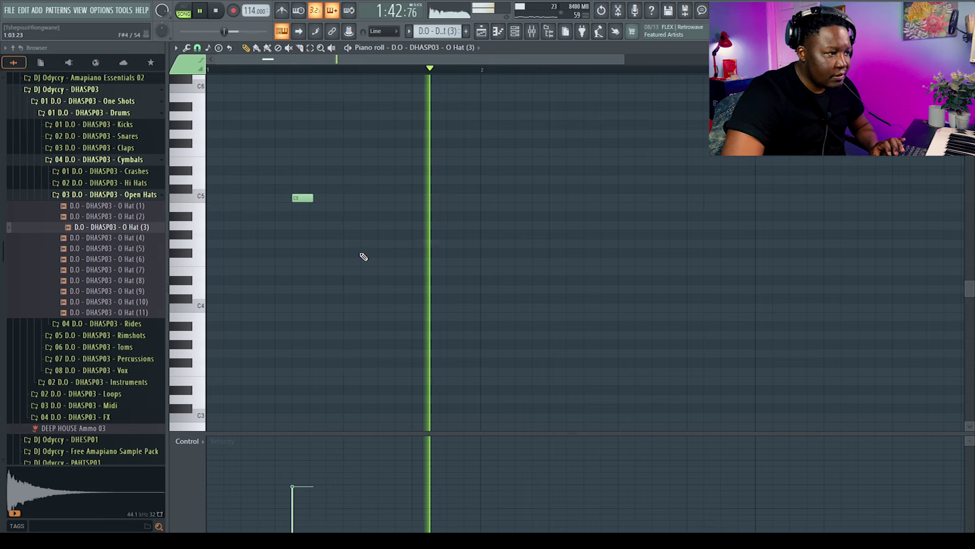
key(space)
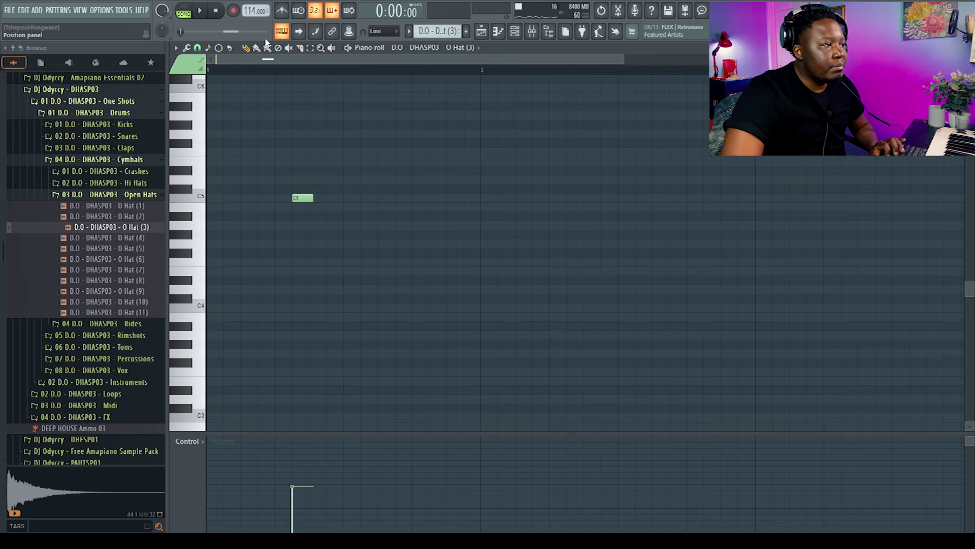
Step: Return to the playlist and listen to the full drum arrangement from the beginning of the song
key(F5)
key(space)
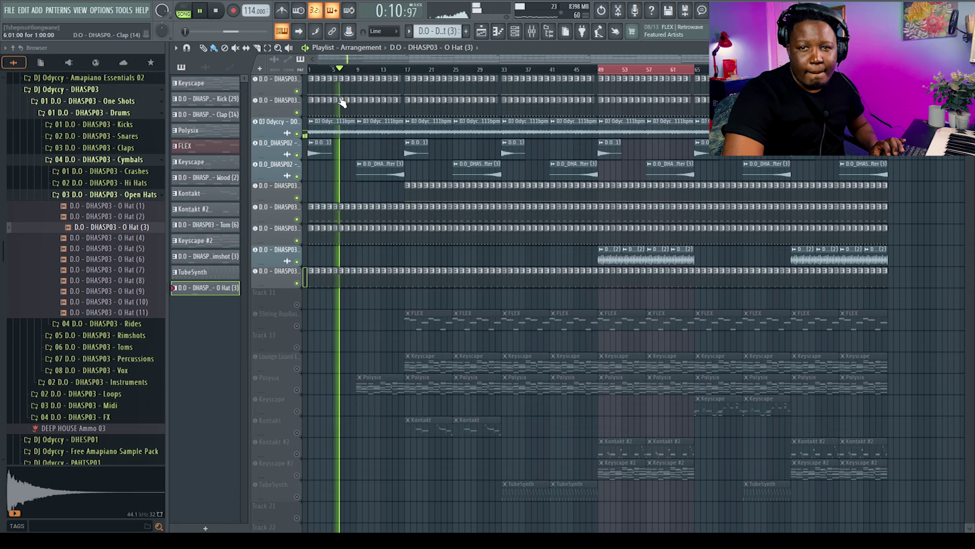
key(space)
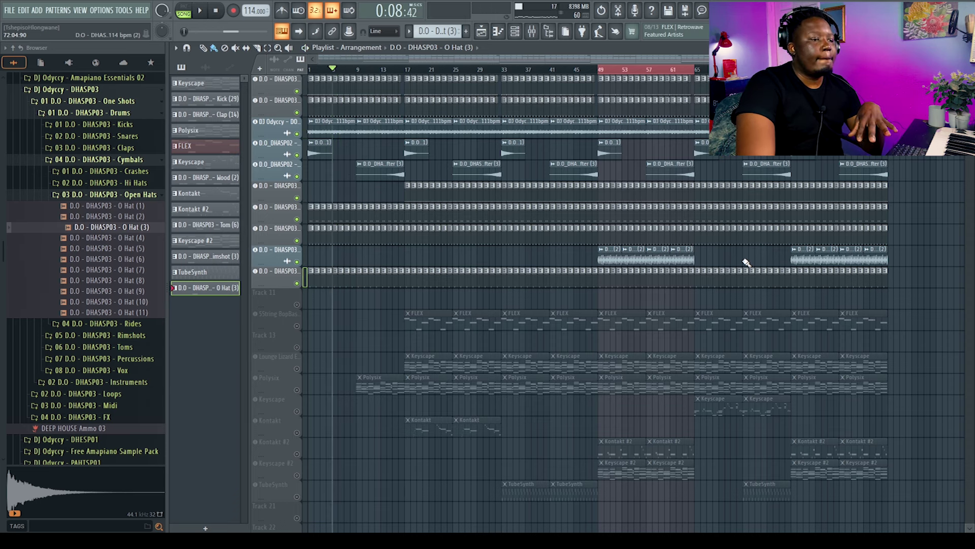
Step: Show the mixer and rename the empty insert track 12 as "Drum mix"
click(532, 31)
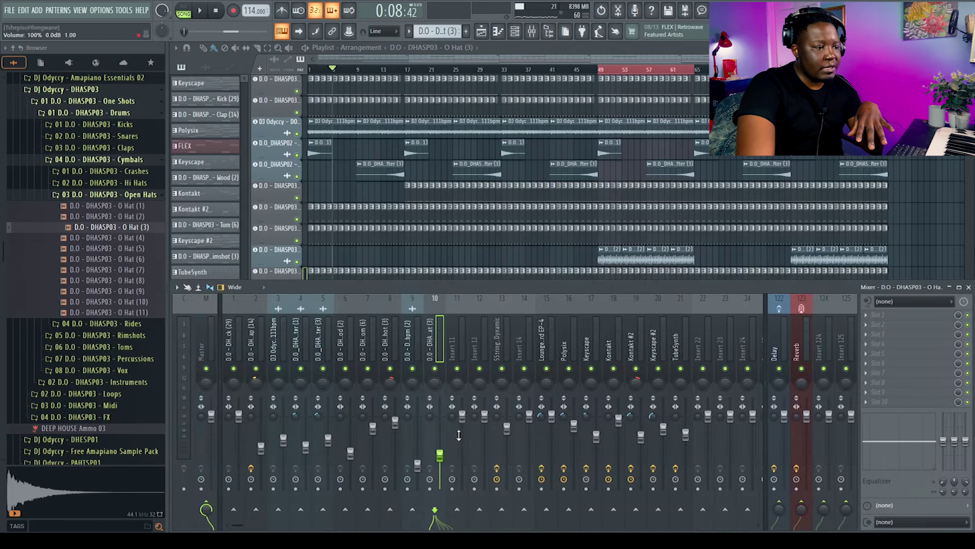
click(481, 344)
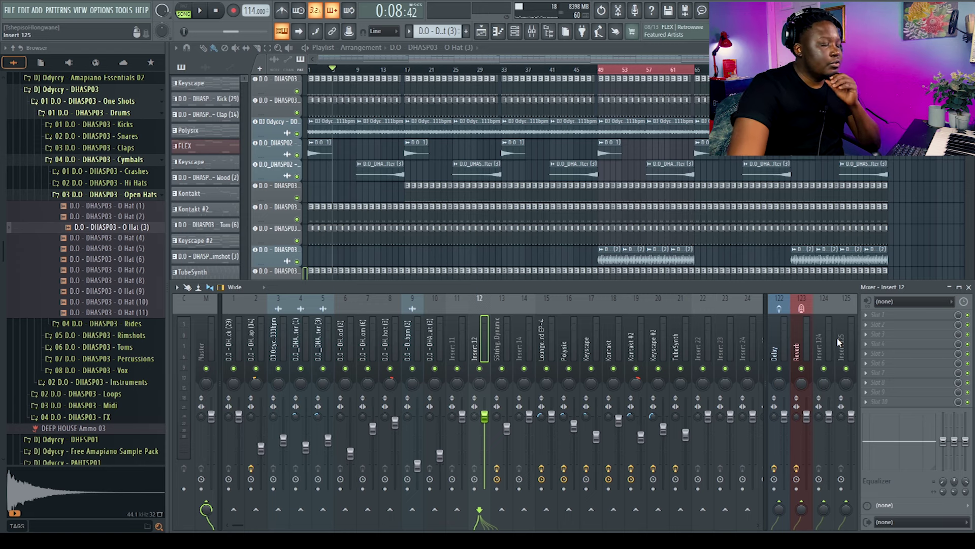
double_click(483, 339)
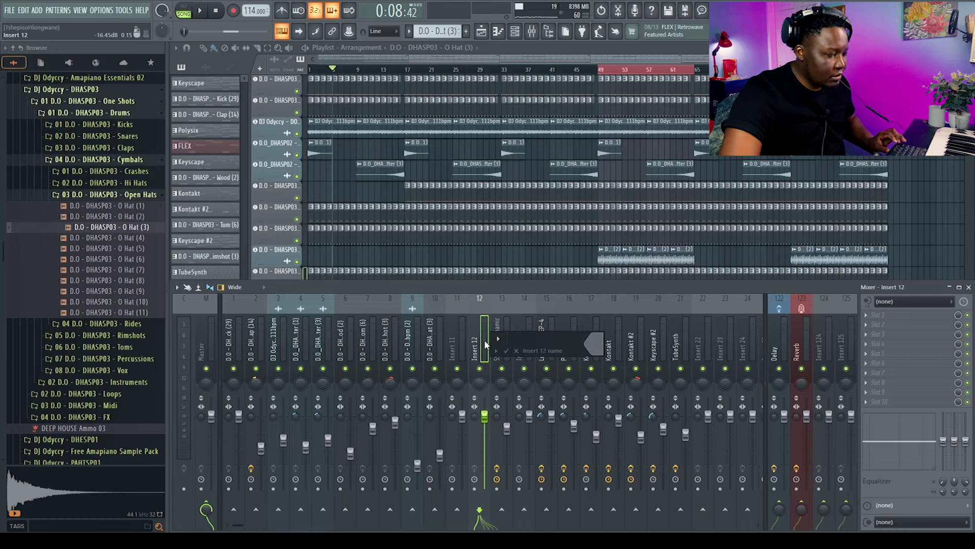
text(Drum )
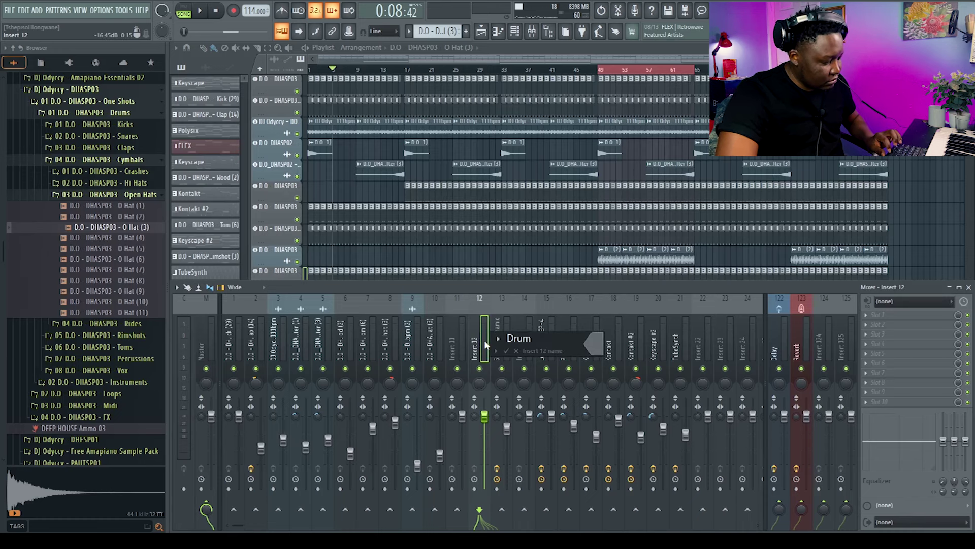
text(mix)
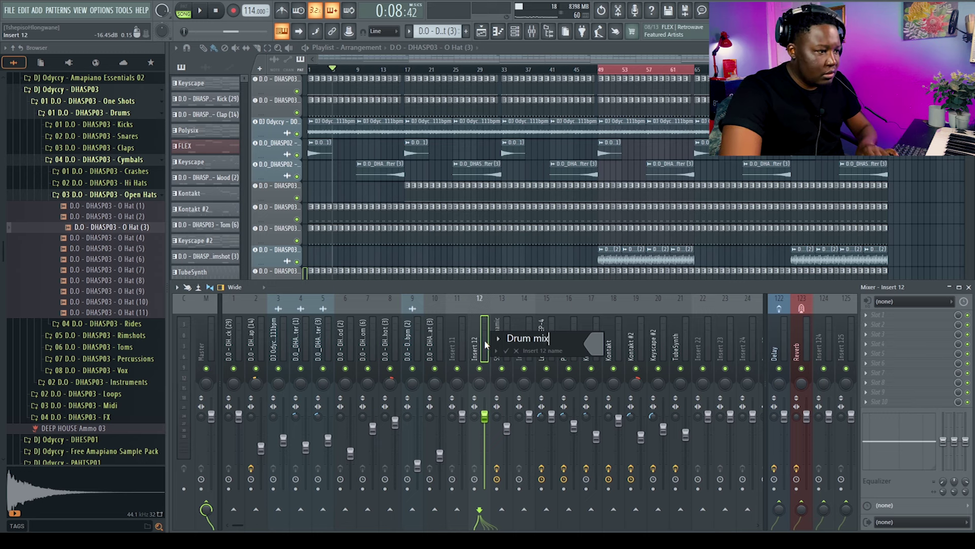
key(Return)
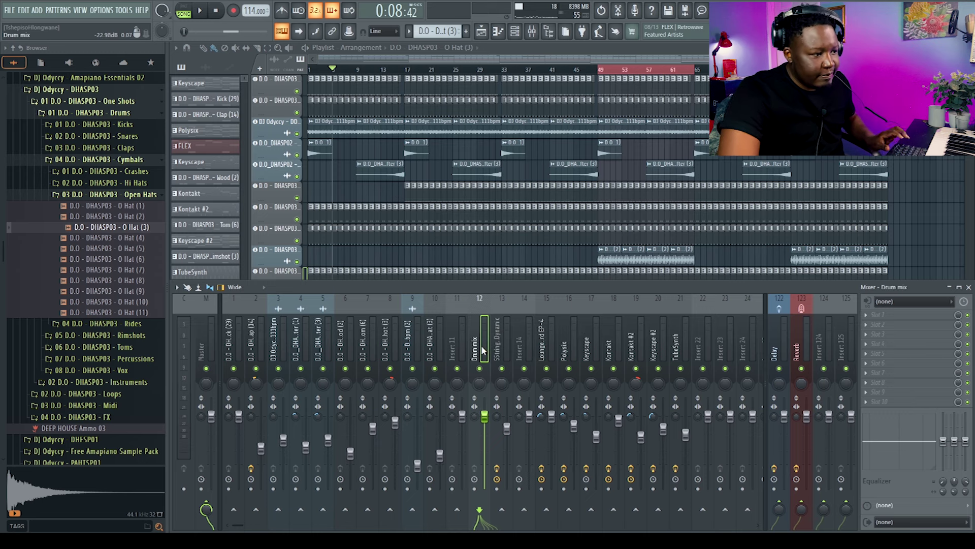
Step: Color the Drum mix mixer track purple (#9F3592)
double_click(479, 348)
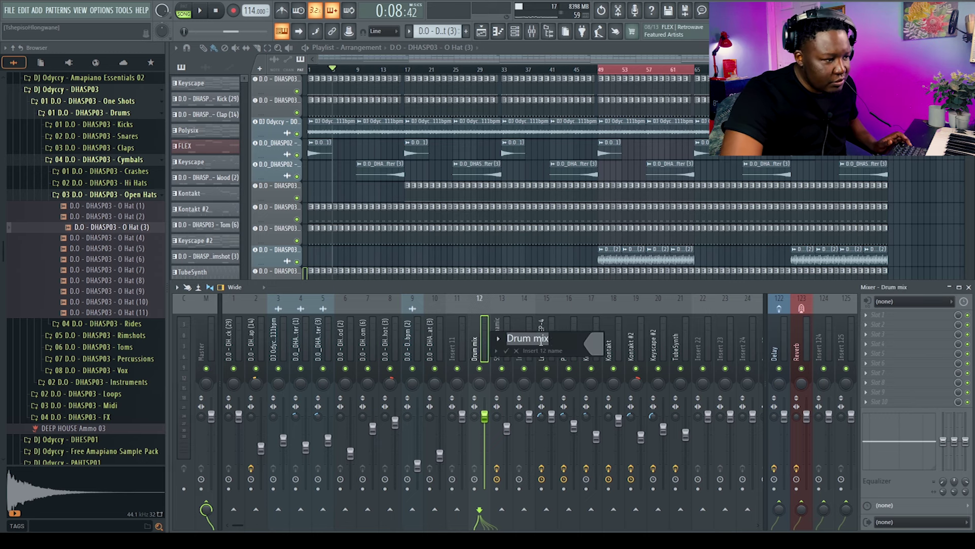
click(595, 340)
click(736, 375)
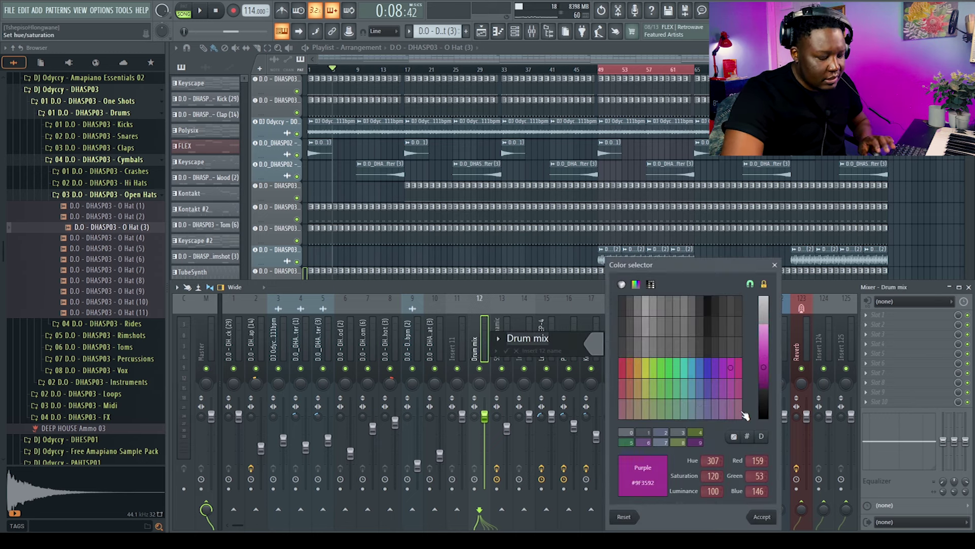
key(Return)
key(Return)
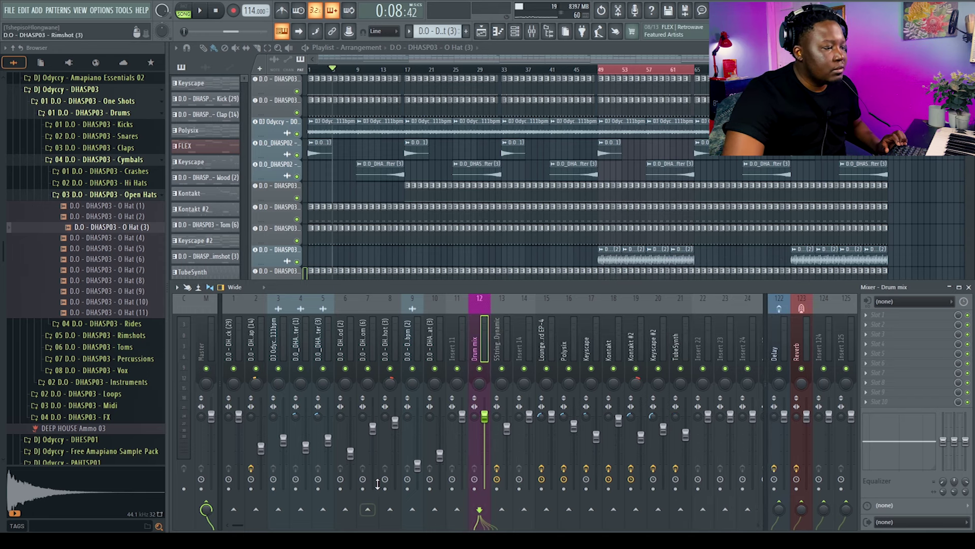
Step: Route mixer tracks 1 to 3 (kick, clap and 111bpm loop) to the Drum mix track instead of the Master
click(231, 501)
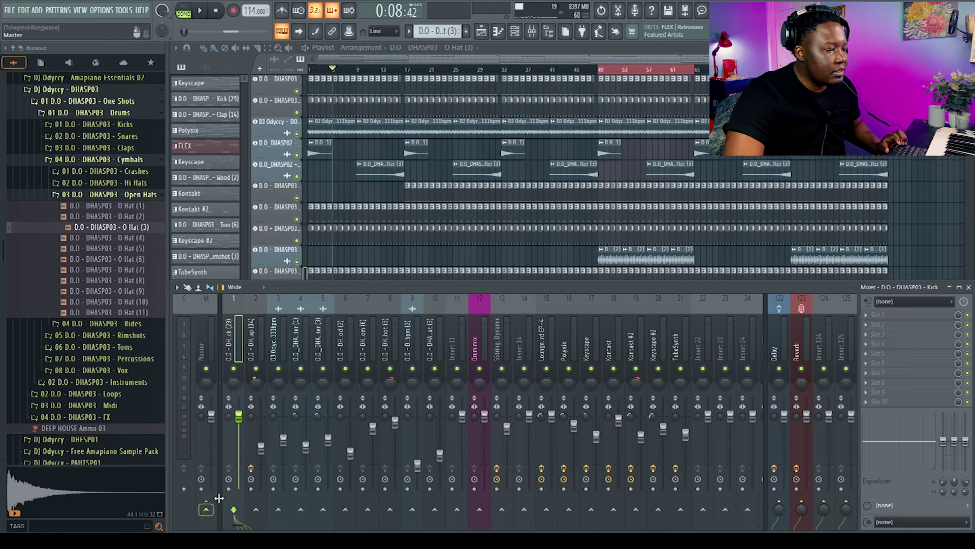
click(480, 508)
click(254, 384)
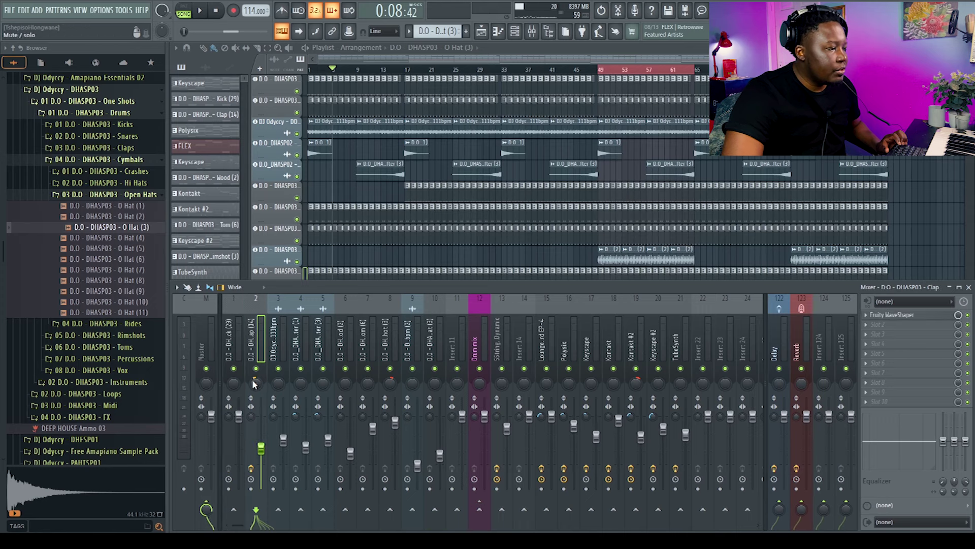
click(480, 509)
click(278, 385)
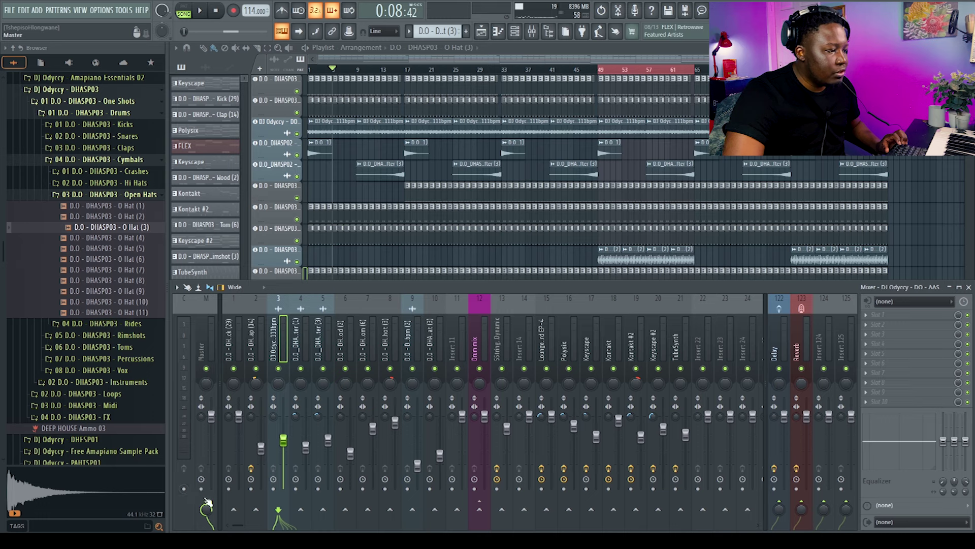
click(479, 509)
Step: Route mixer tracks 4 and 5 to the Drum mix track instead of directly to the Master
click(304, 355)
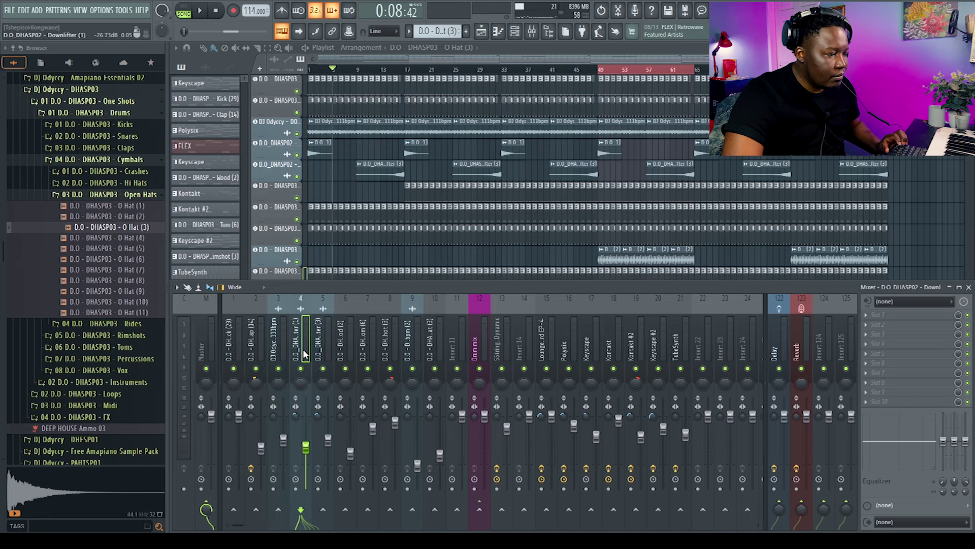
click(209, 505)
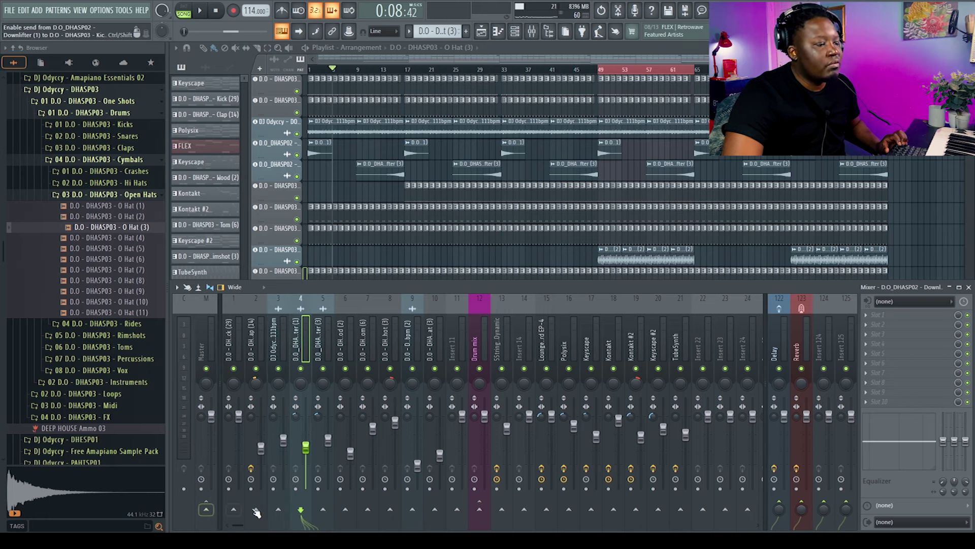
click(479, 509)
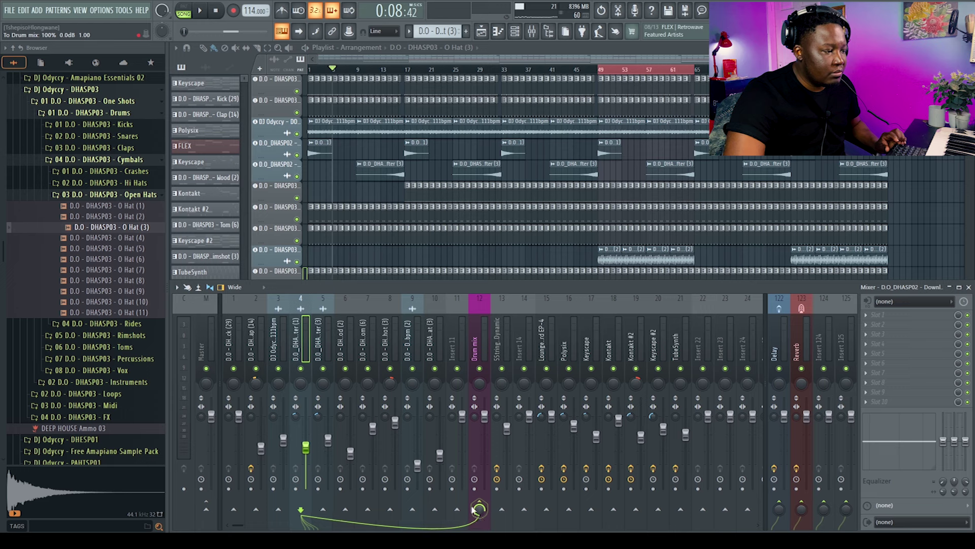
click(330, 341)
click(213, 503)
click(479, 508)
Step: Send the Wood (2) and Tom (6) mixer tracks to Drum mix and remove their sends to the Master
click(347, 351)
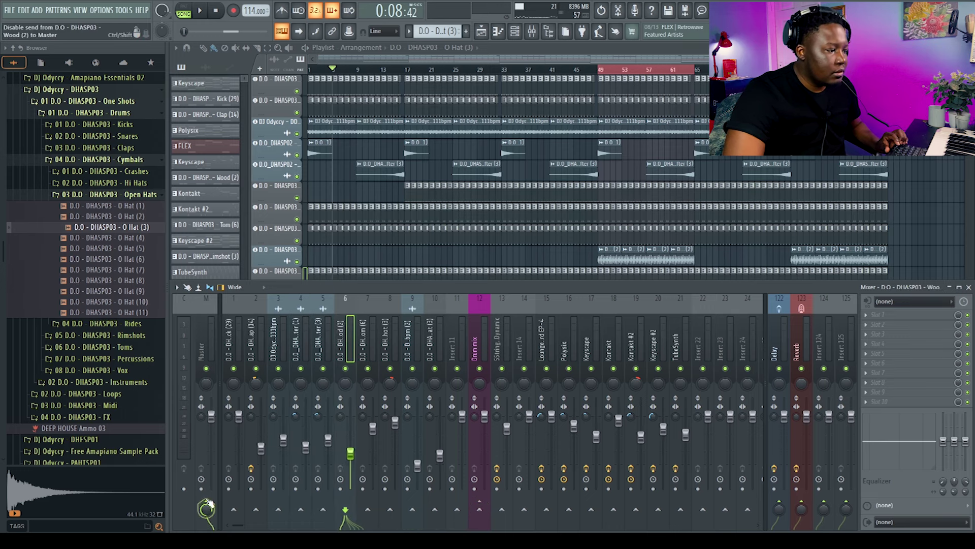
click(207, 506)
click(480, 509)
click(374, 344)
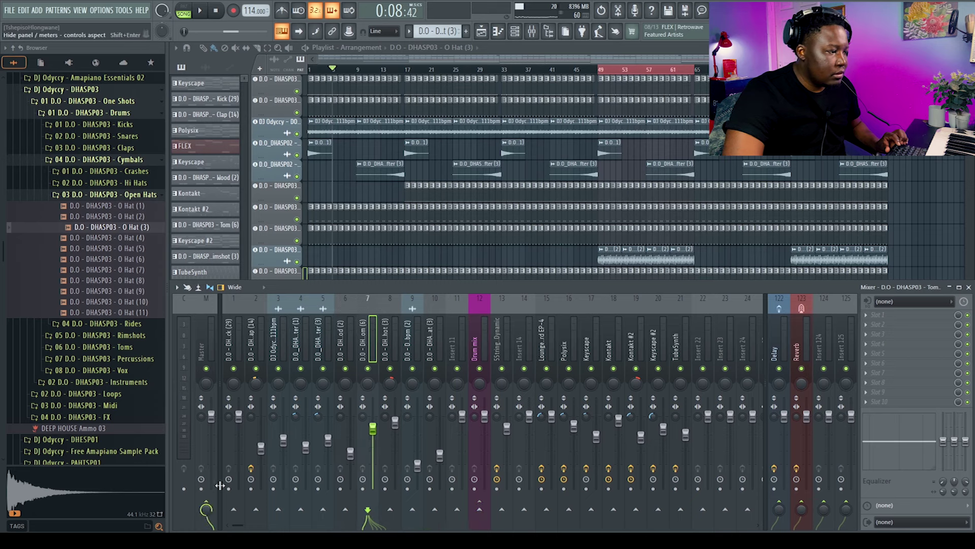
click(208, 506)
click(480, 509)
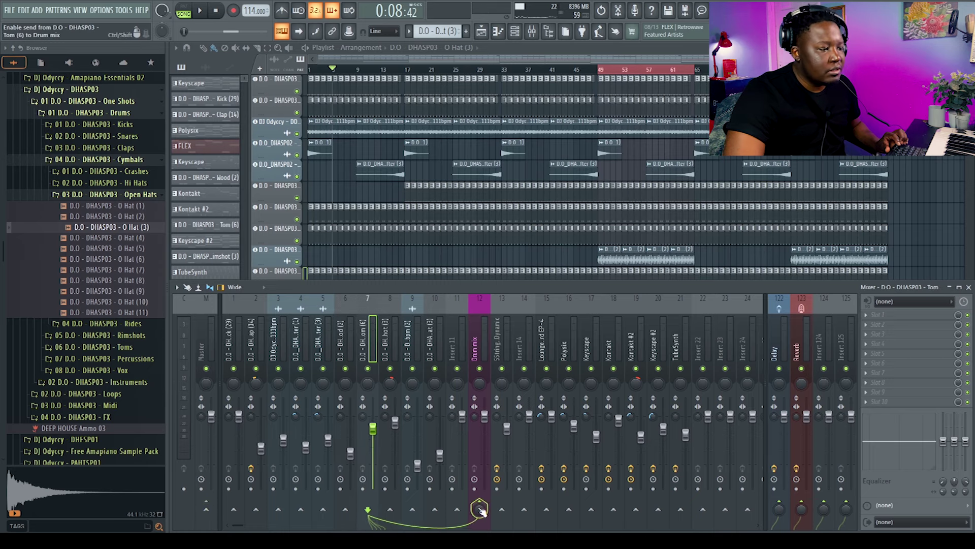
Step: Reroute mixer tracks 8 to 10 (rimshot, hat loop and open hat) from the Master to Drum mix
click(393, 345)
click(207, 507)
click(481, 510)
click(417, 346)
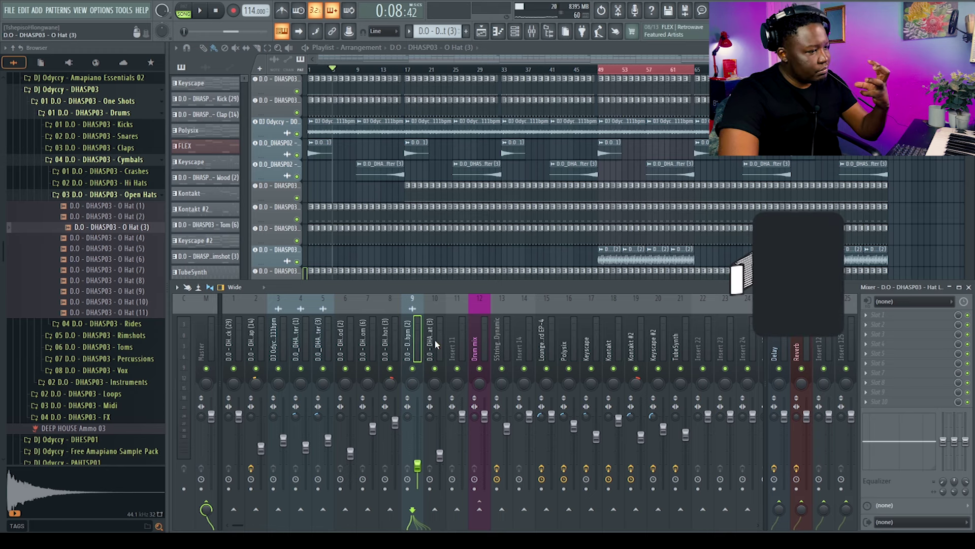
click(208, 507)
click(479, 509)
click(432, 344)
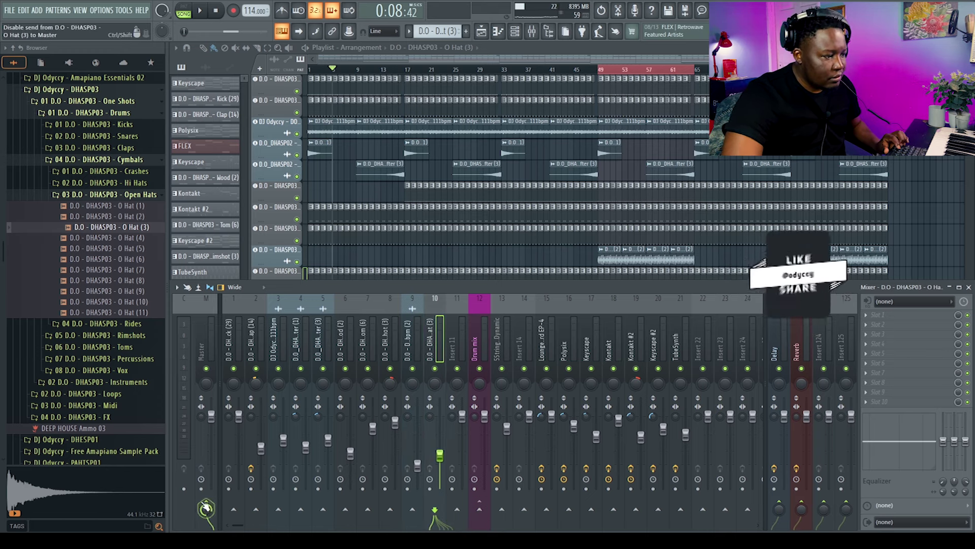
click(480, 509)
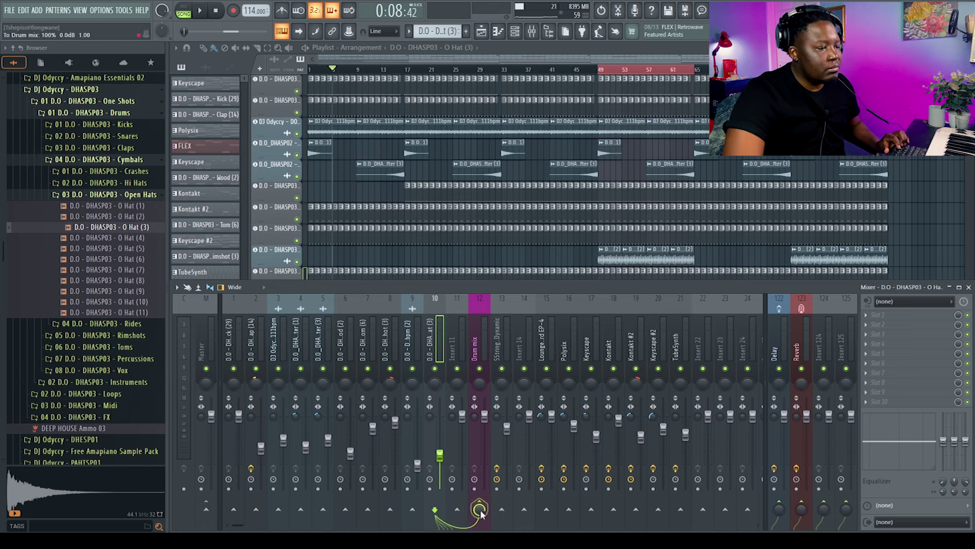
Step: Select the used instrument tracks from the 5String bass to TubeSynth and shift them two mixer slots to the right
click(485, 343)
drag(505, 343, 710, 342)
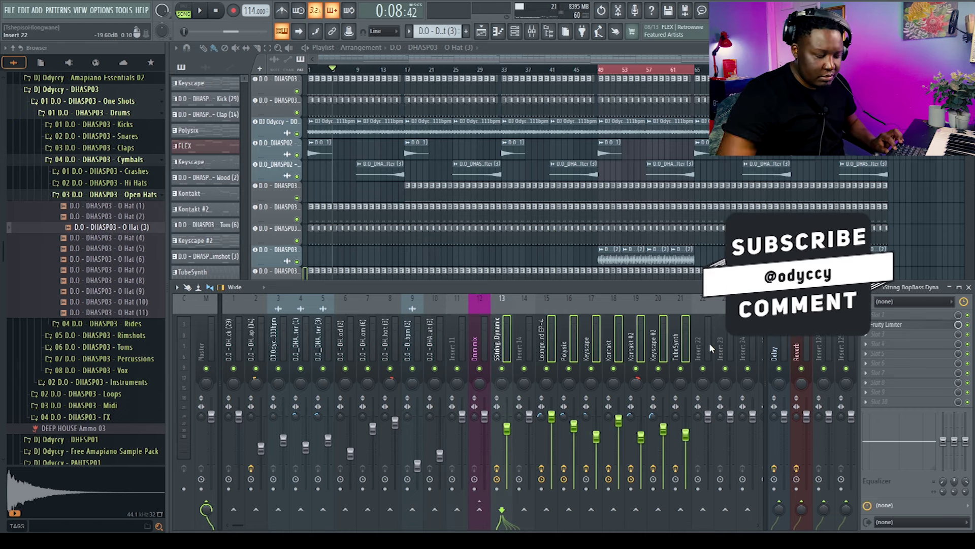
key(alt+Right)
key(alt+Right)
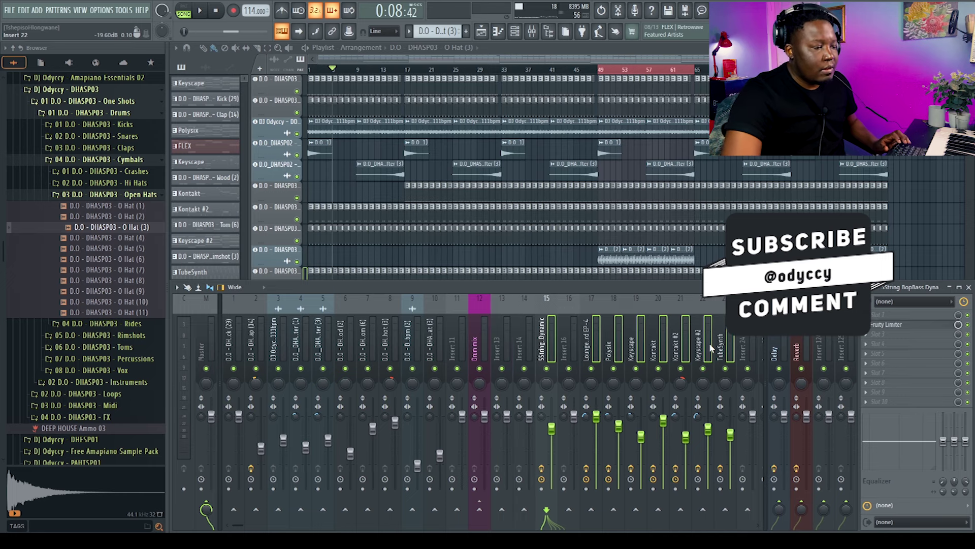
Step: Select the Drum mix track and play the song to check that the drums' signal reaches its level meter
click(479, 346)
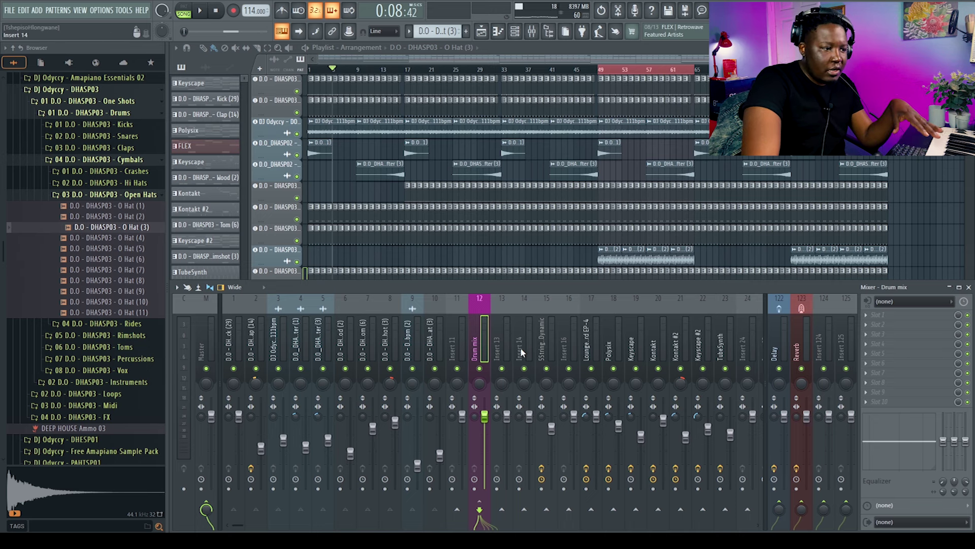
click(542, 338)
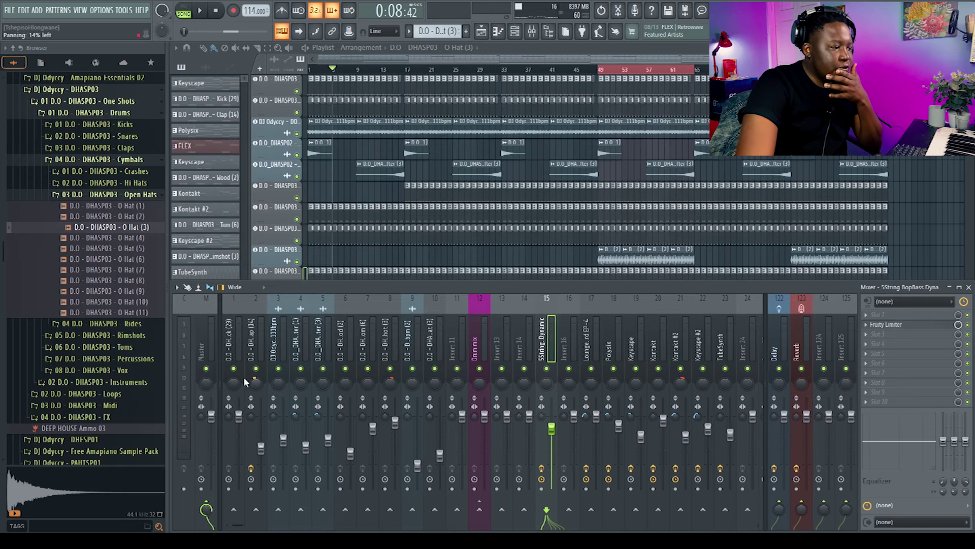
click(484, 340)
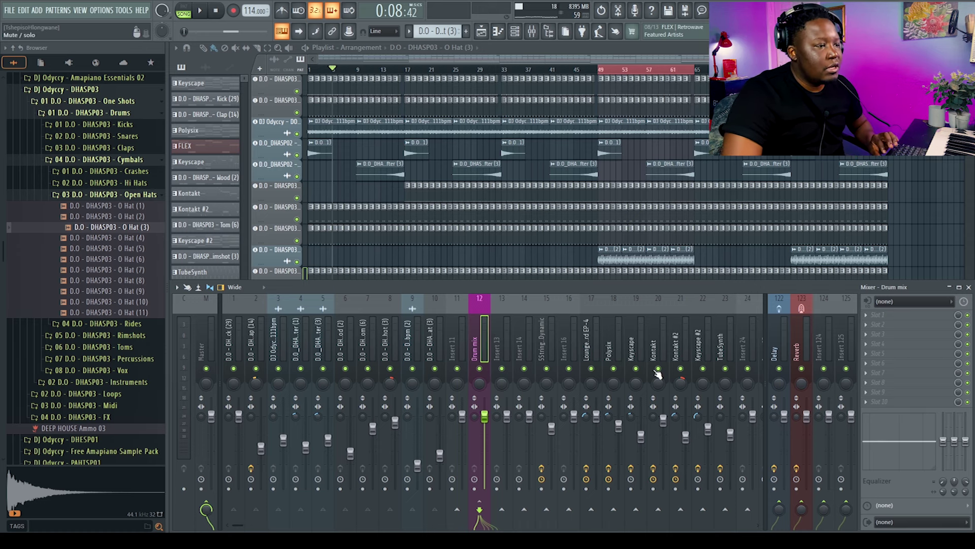
key(space)
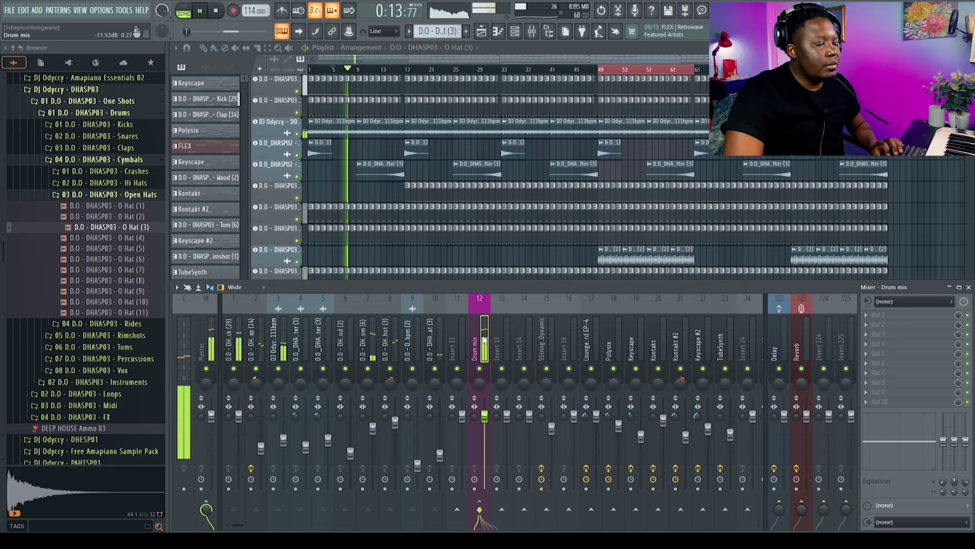
key(space)
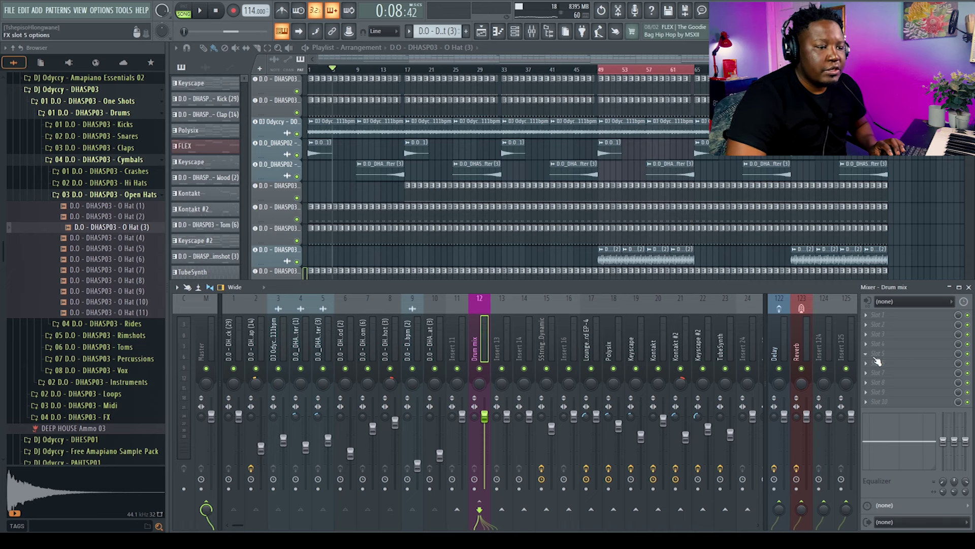
Step: Load Fruity Limiter into the first effect slot of Drum mix and switch it to compressor mode
click(870, 320)
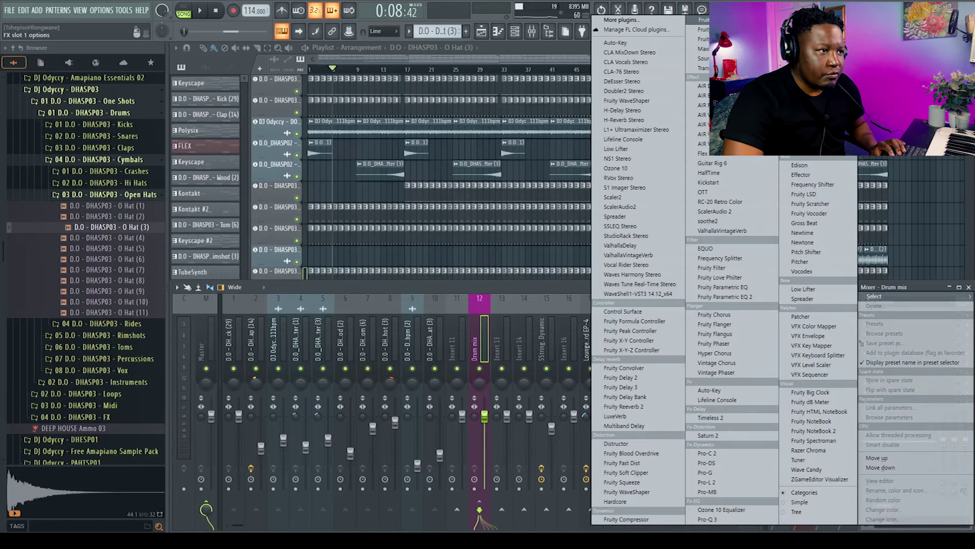
key(Escape)
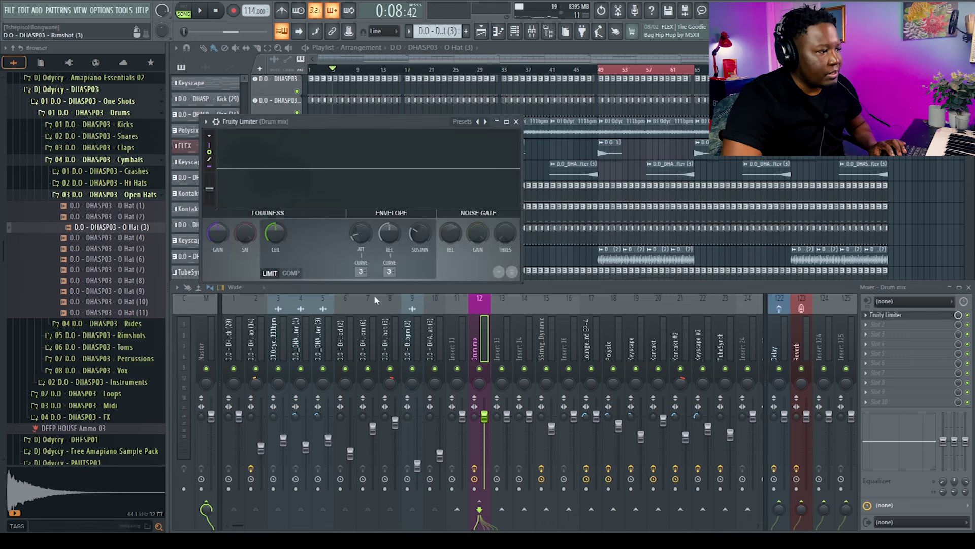
click(292, 273)
click(270, 273)
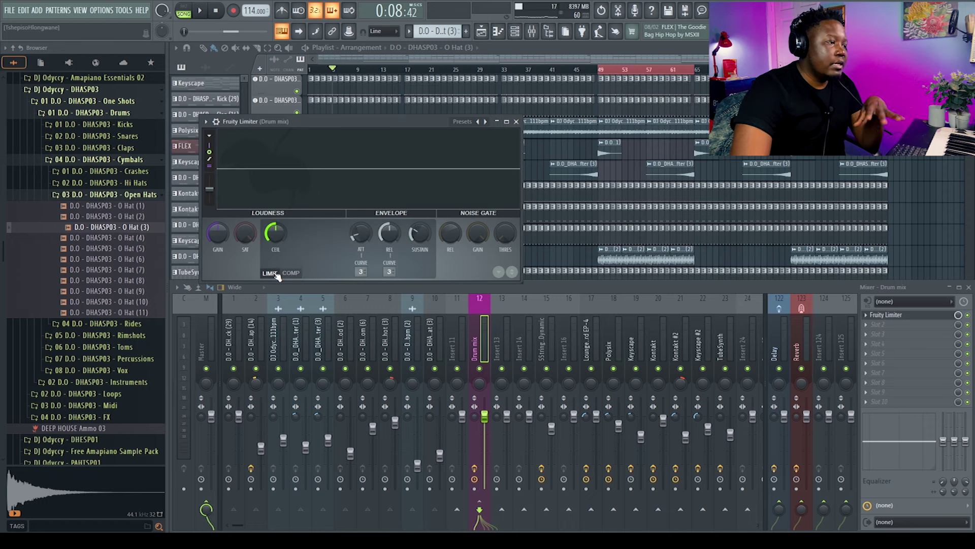
click(292, 274)
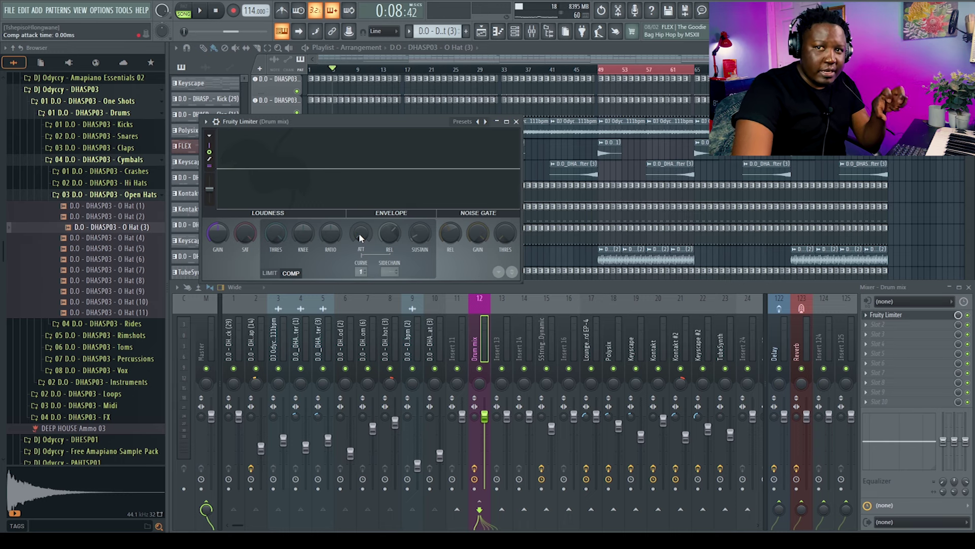
Step: Lengthen the compressor's attack time in Fruity Limiter on Drum mix
drag(361, 232, 360, 230)
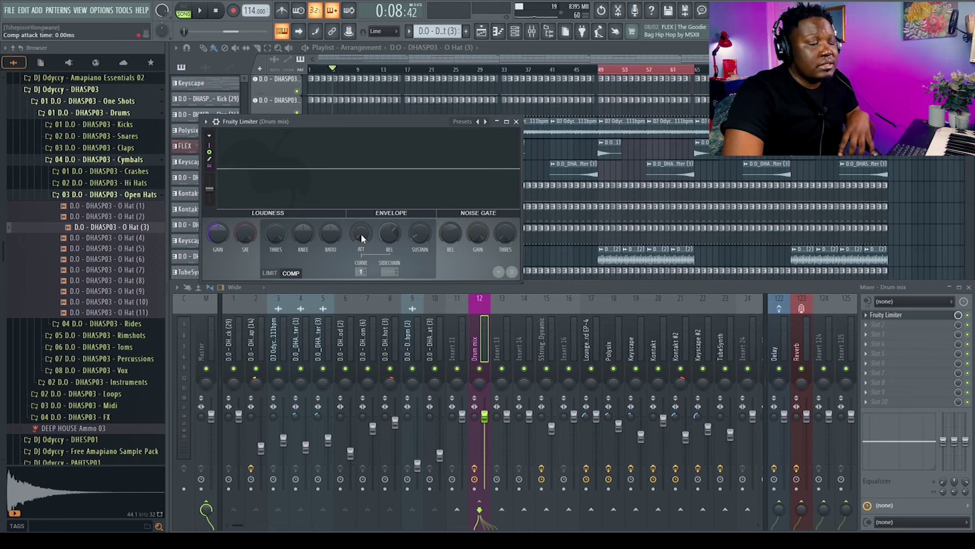
drag(361, 233, 361, 227)
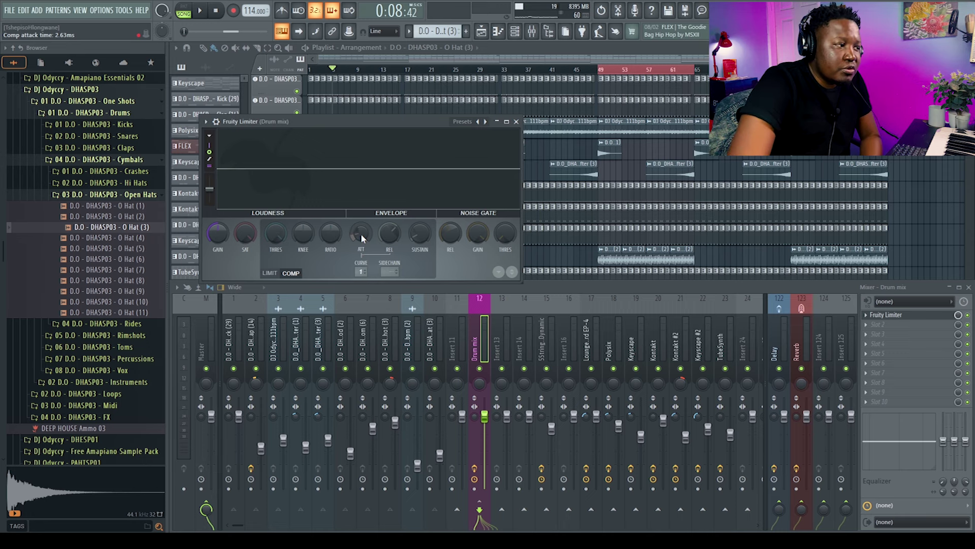
drag(360, 233, 359, 231)
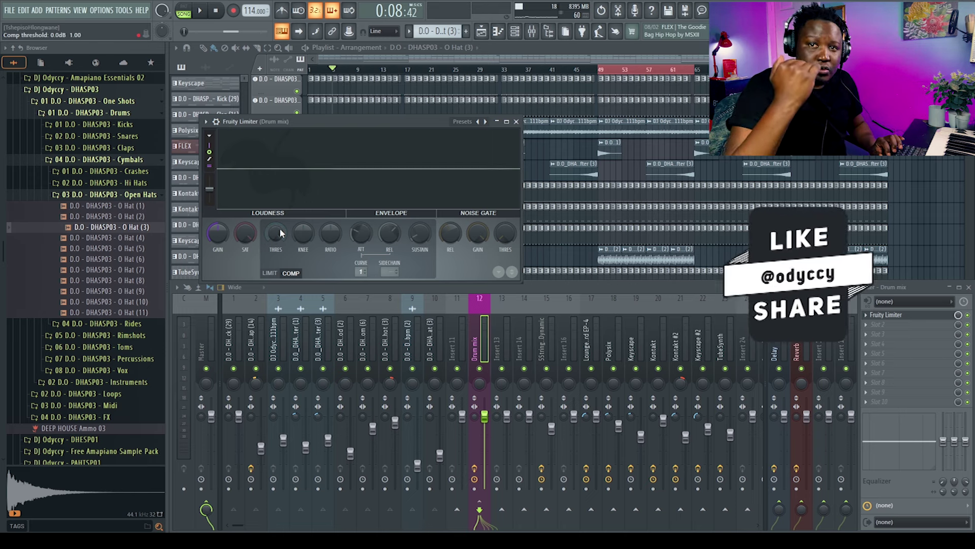
Step: Lower the compressor threshold to the drum peaks, raise the knee and set the ratio to 4.1:1, listening to the drums
key(space)
drag(280, 233, 280, 243)
key(space)
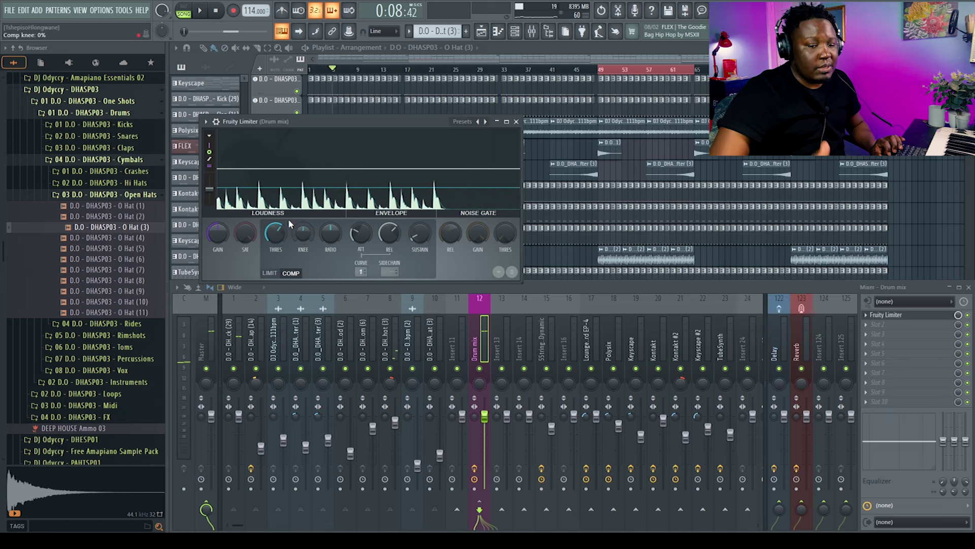
drag(327, 236, 328, 206)
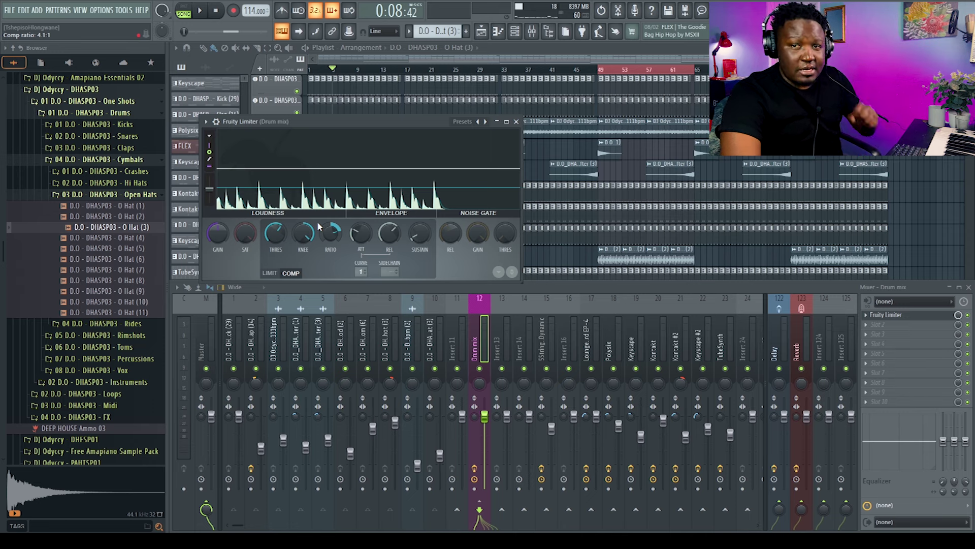
key(space)
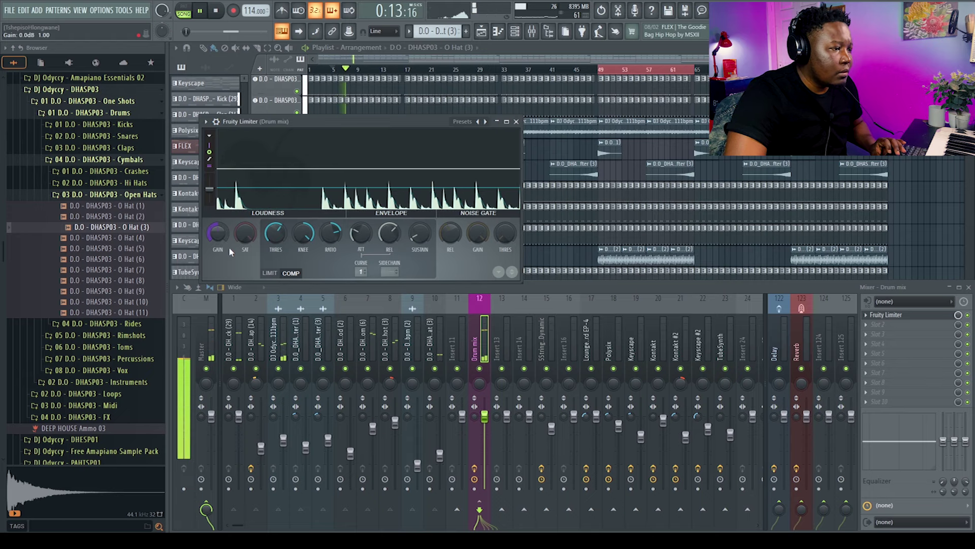
key(space)
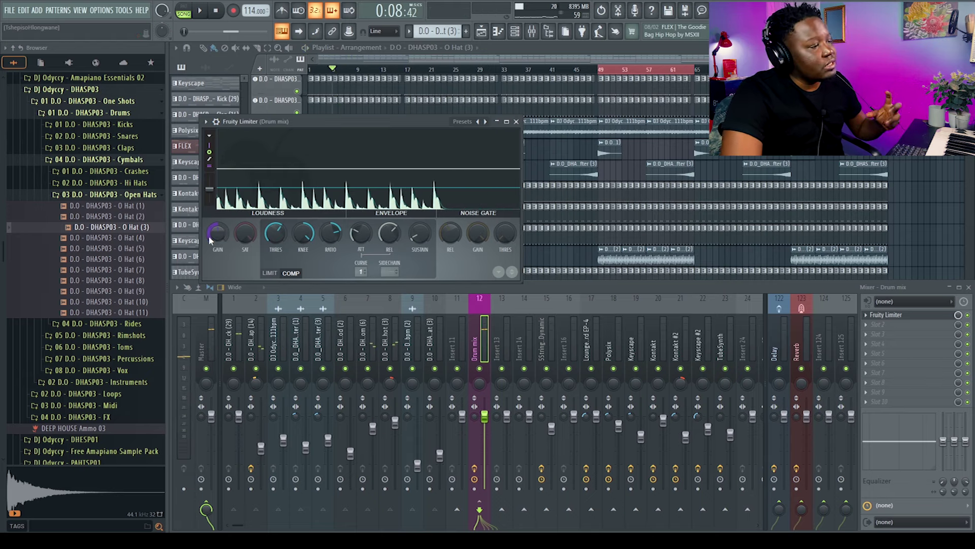
Step: Raise the Fruity Limiter gain to about 4.9 dB and lower the compressor threshold further during playback
drag(218, 235, 218, 215)
key(space)
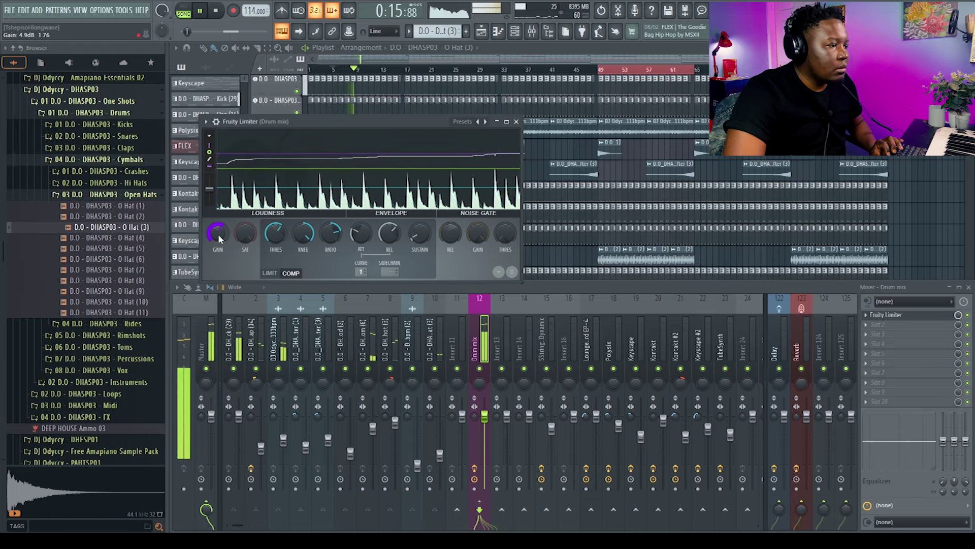
drag(277, 237, 277, 247)
key(space)
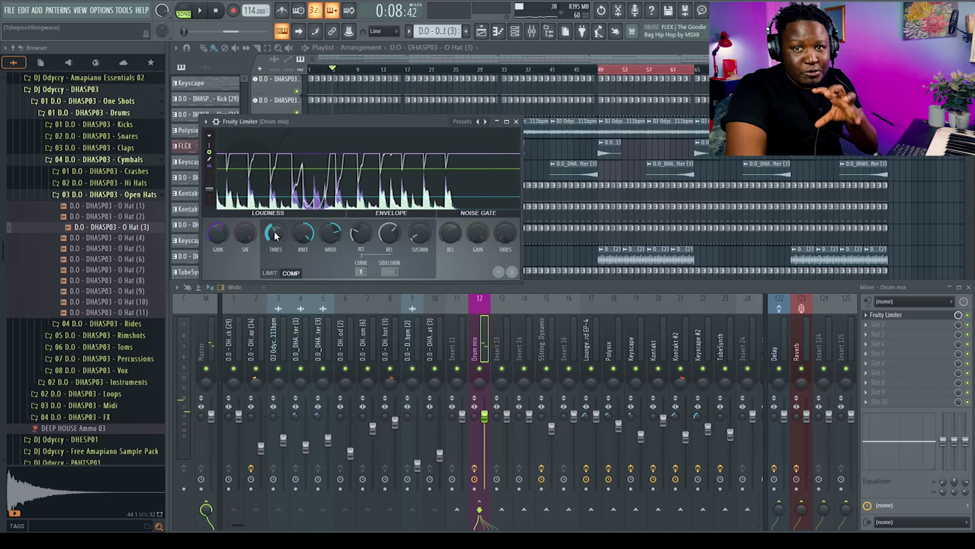
Step: Raise the compressor threshold in Fruity Limiter on Drum mix and listen to the drums
drag(275, 235, 275, 224)
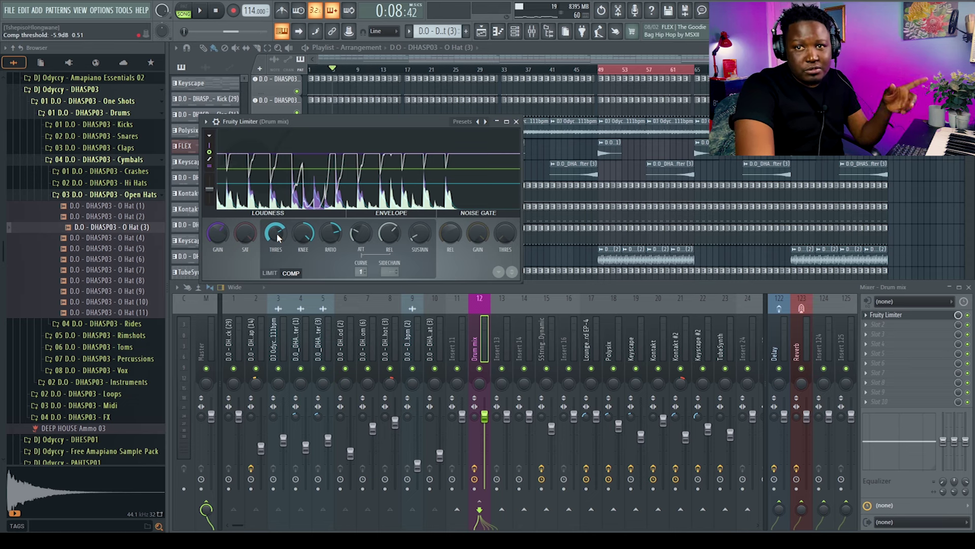
key(space)
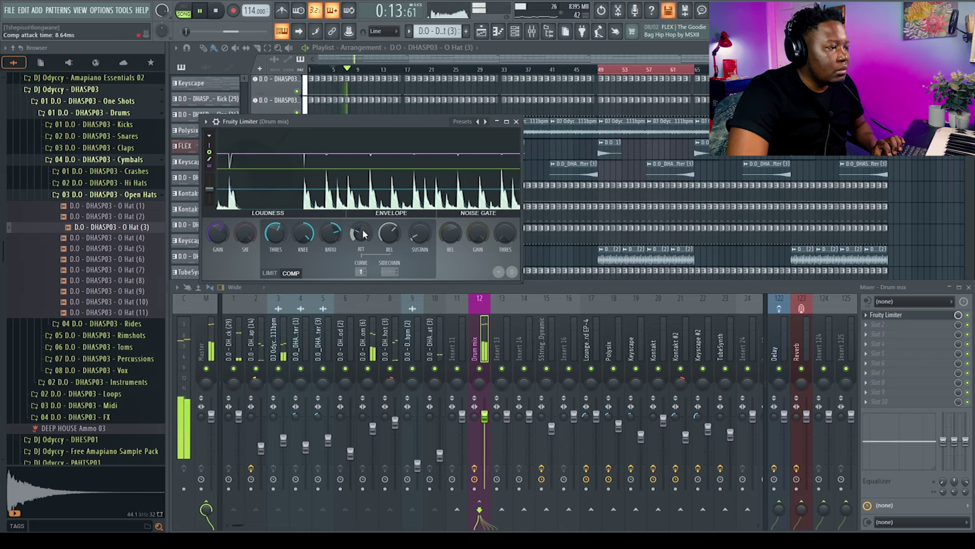
key(space)
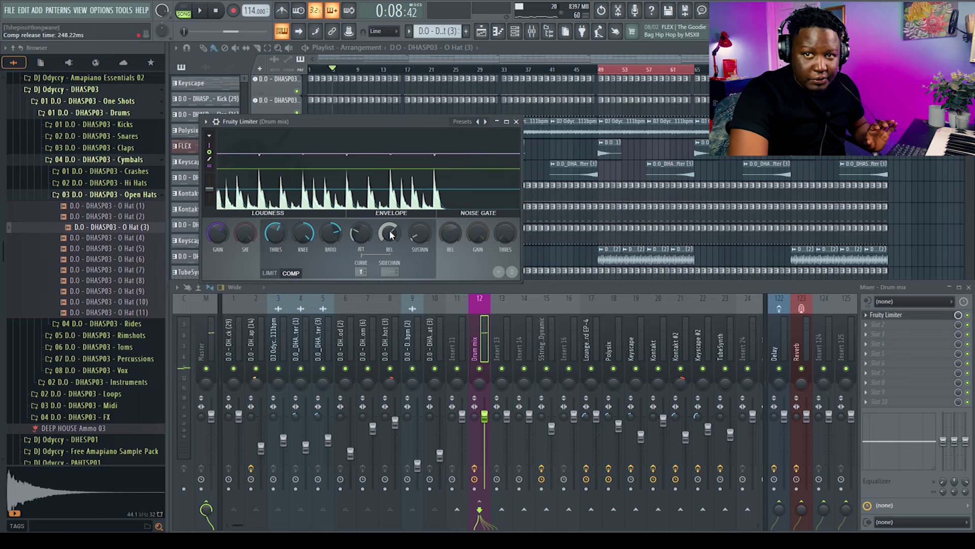
Step: Audition a compressor release of about 35 ms on the drums and settle on a release time of about 645 ms
drag(388, 232, 389, 249)
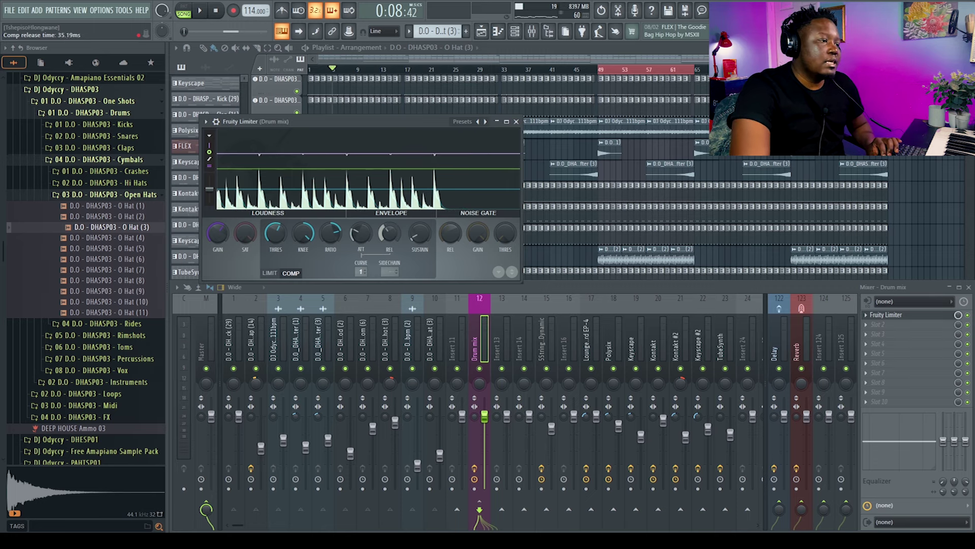
key(space)
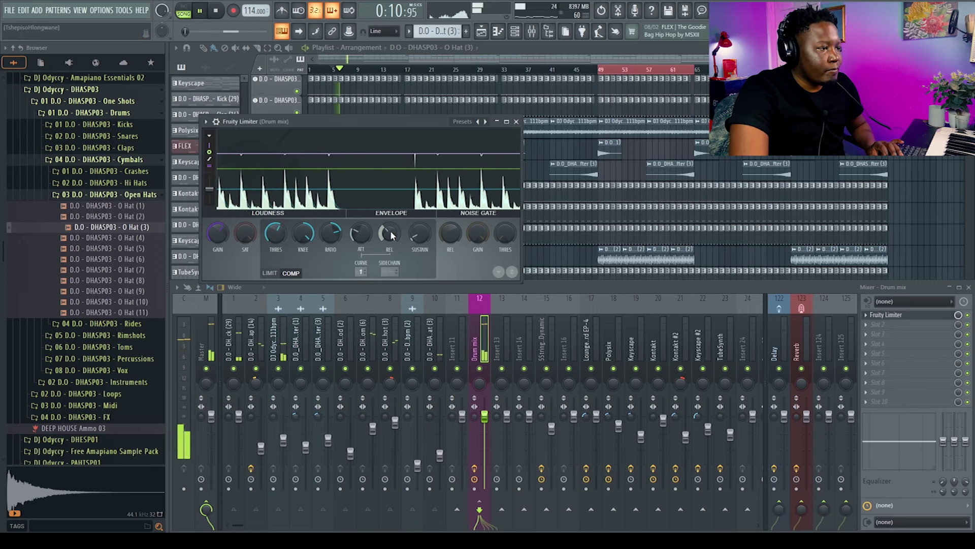
key(space)
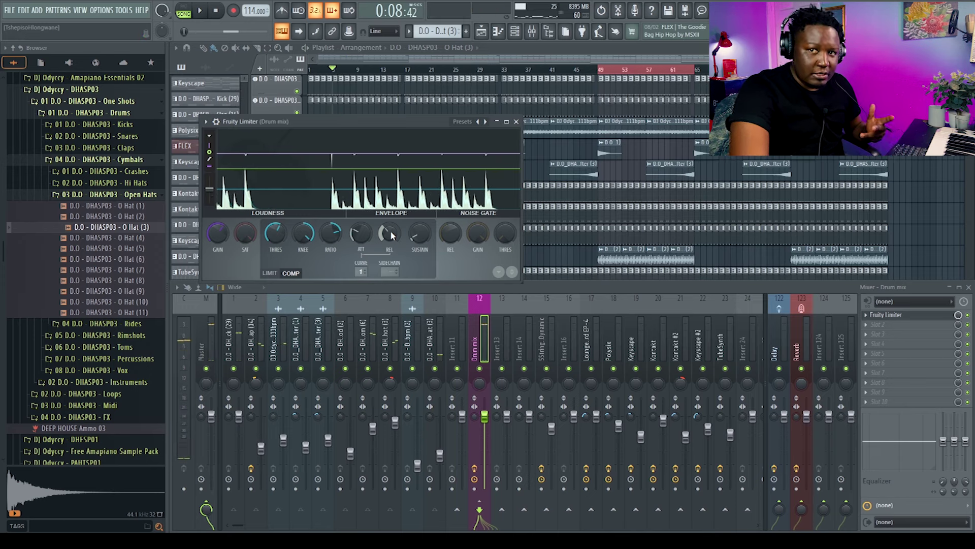
drag(390, 230, 390, 228)
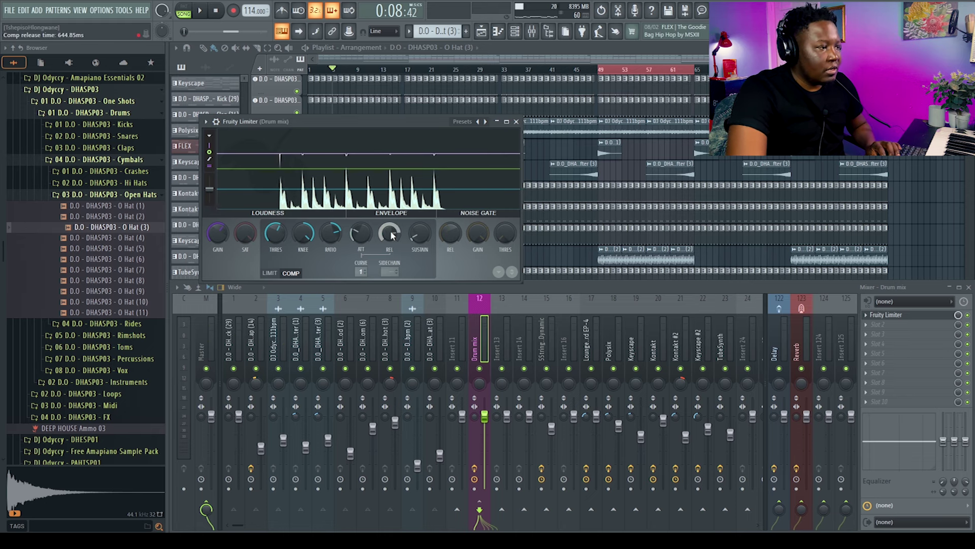
key(space)
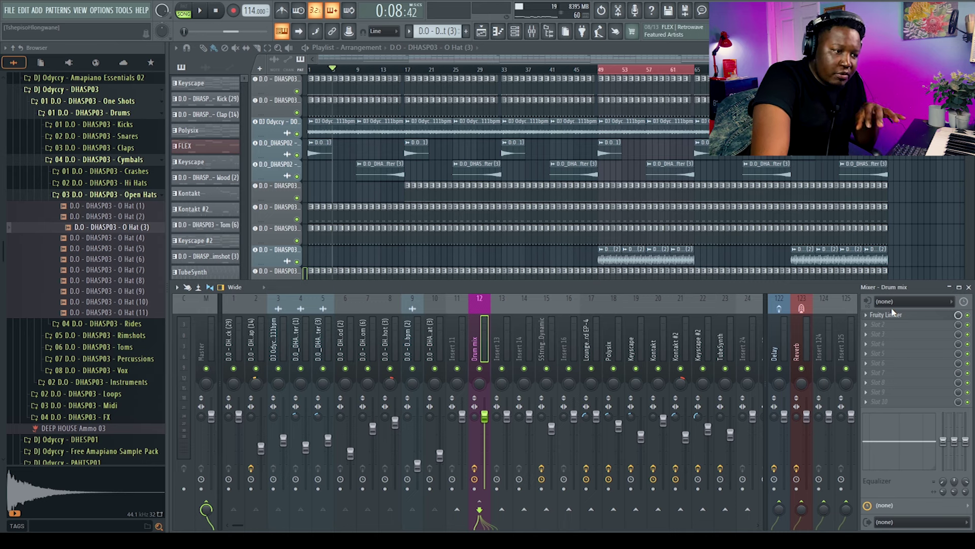
Step: Load CLA MixDown Stereo into the second effect slot of Drum mix and move its window clear of the mixer tracks
click(870, 330)
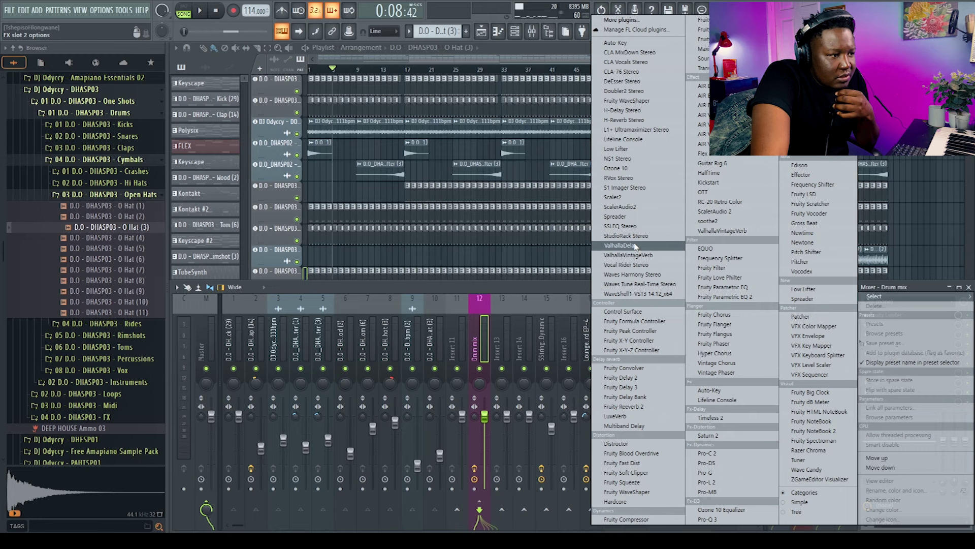
click(637, 53)
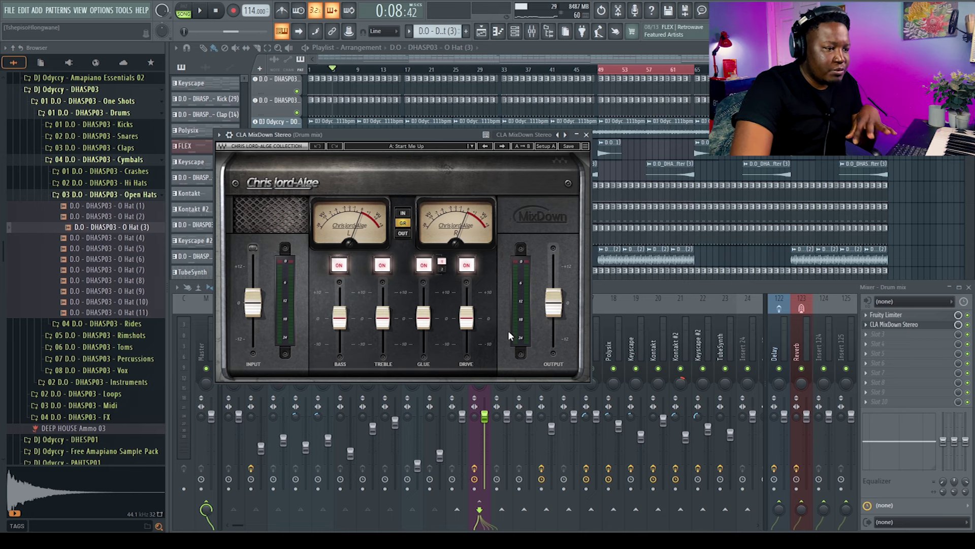
click(958, 328)
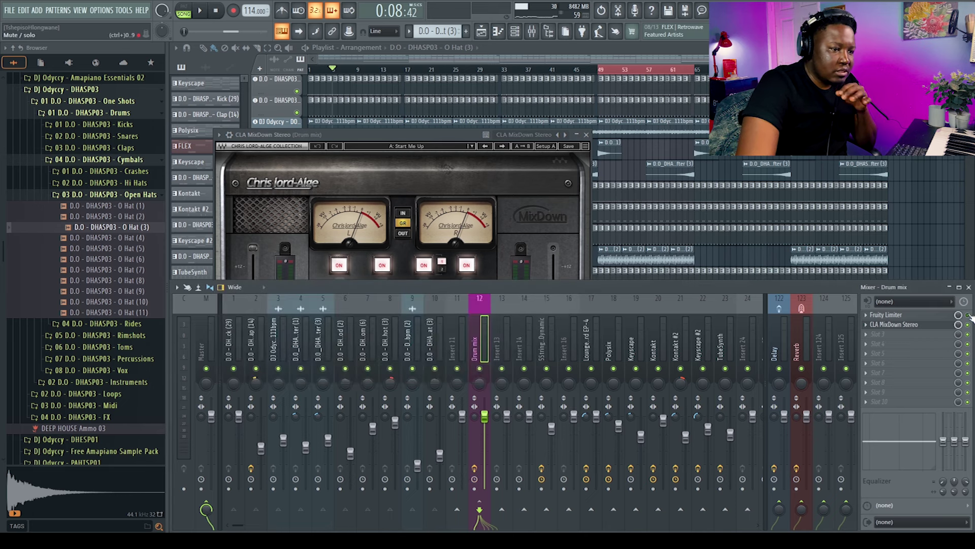
drag(433, 136, 508, 193)
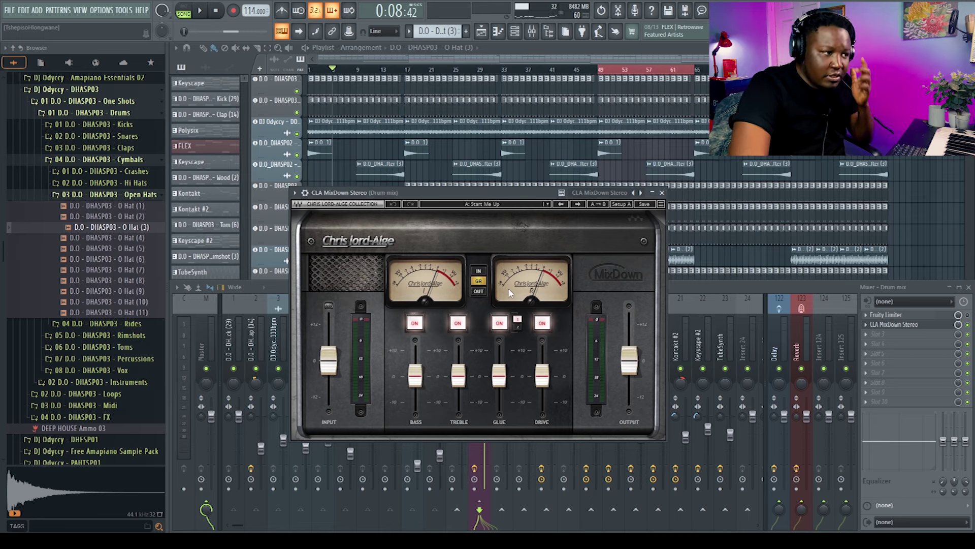
drag(491, 193, 486, 88)
Step: Raise the Glue fader in CLA MixDown to 4.8, comparing the drums before and after
key(space)
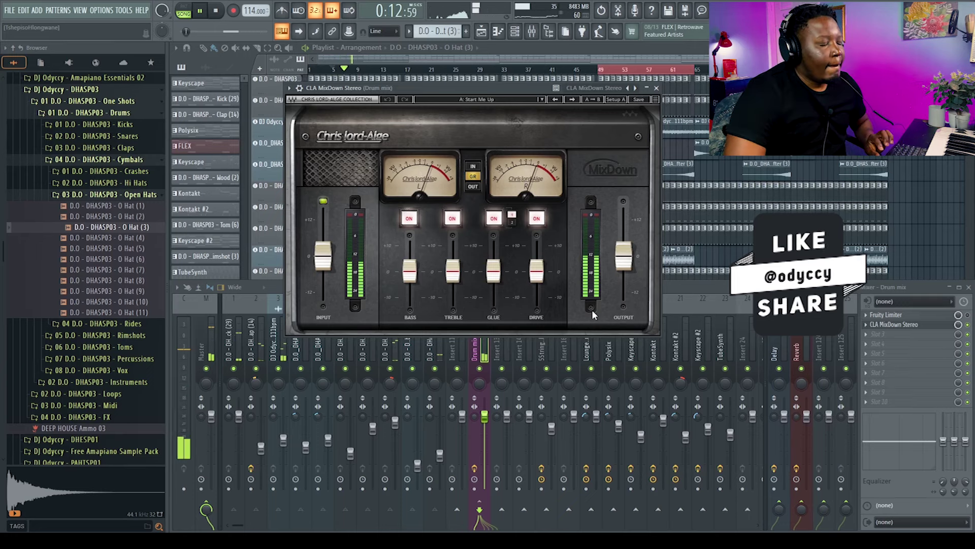
key(space)
drag(493, 271, 493, 258)
key(space)
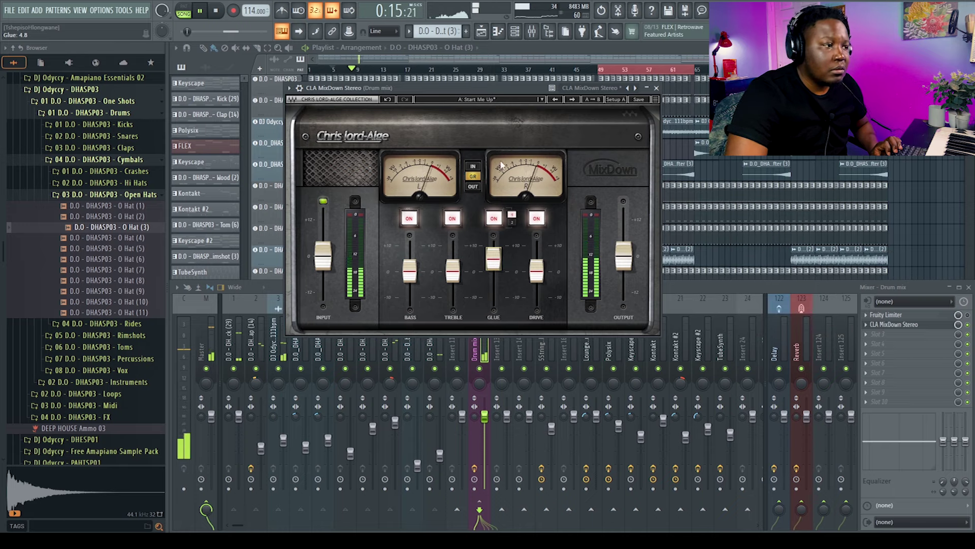
drag(481, 89, 722, 67)
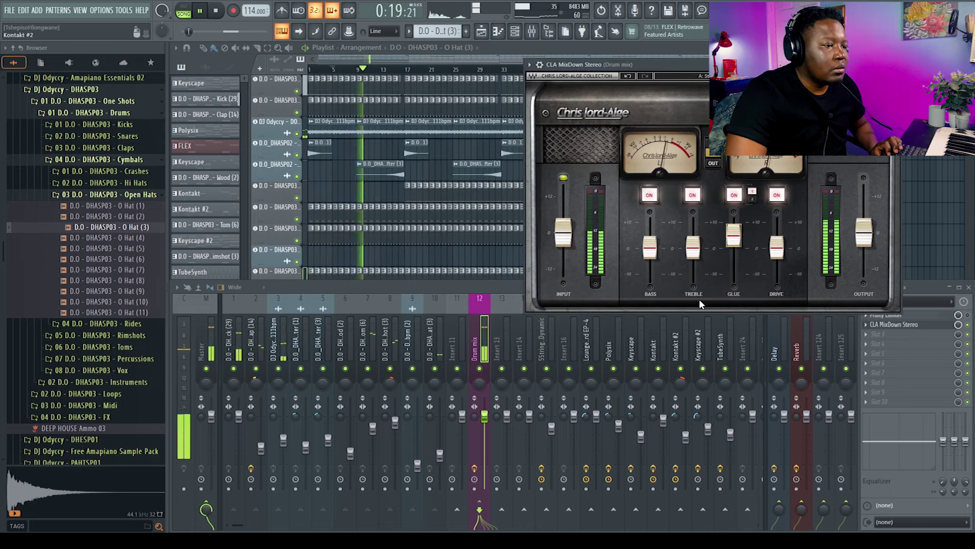
key(space)
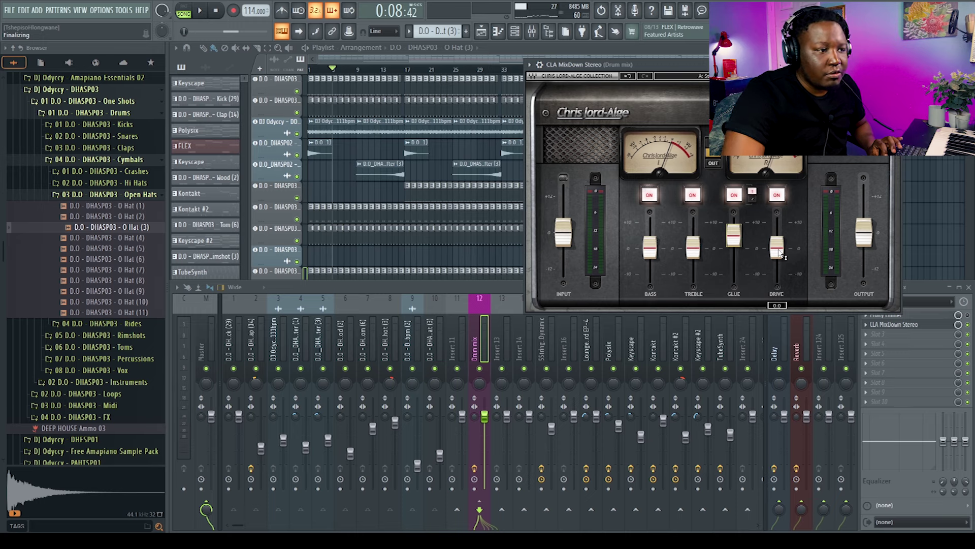
Step: Raise the Drive in CLA MixDown to 7.5 while the drums play, and close the plugin
key(space)
drag(781, 254, 777, 228)
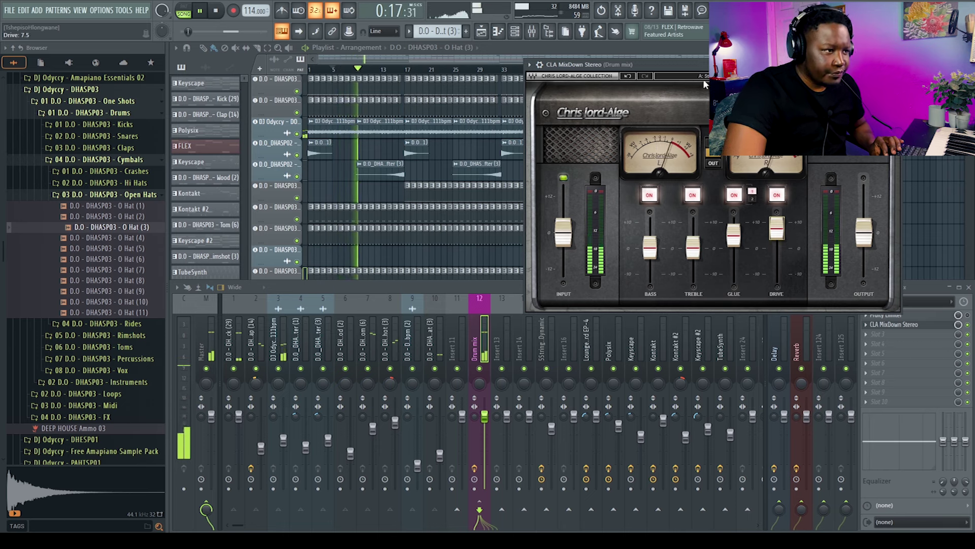
drag(703, 70, 630, 69)
key(space)
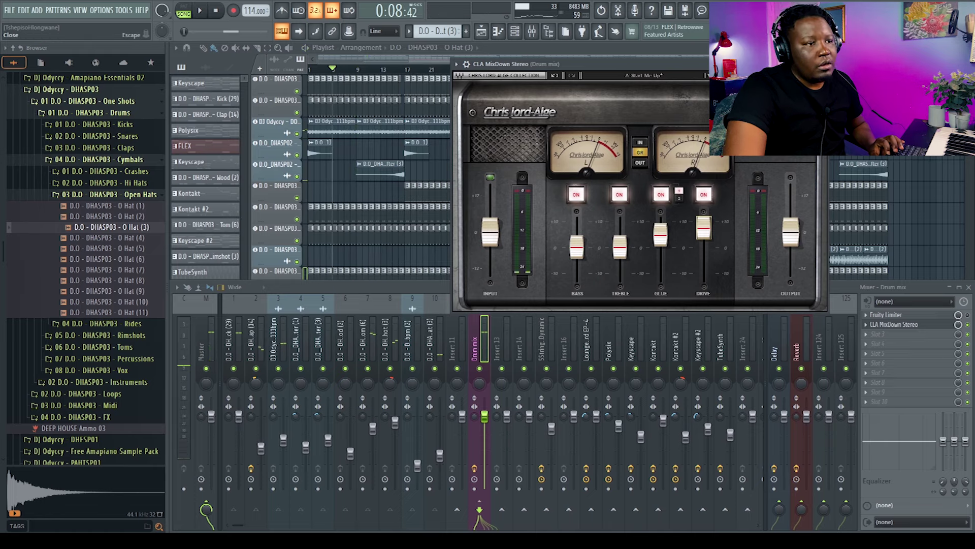
click(824, 64)
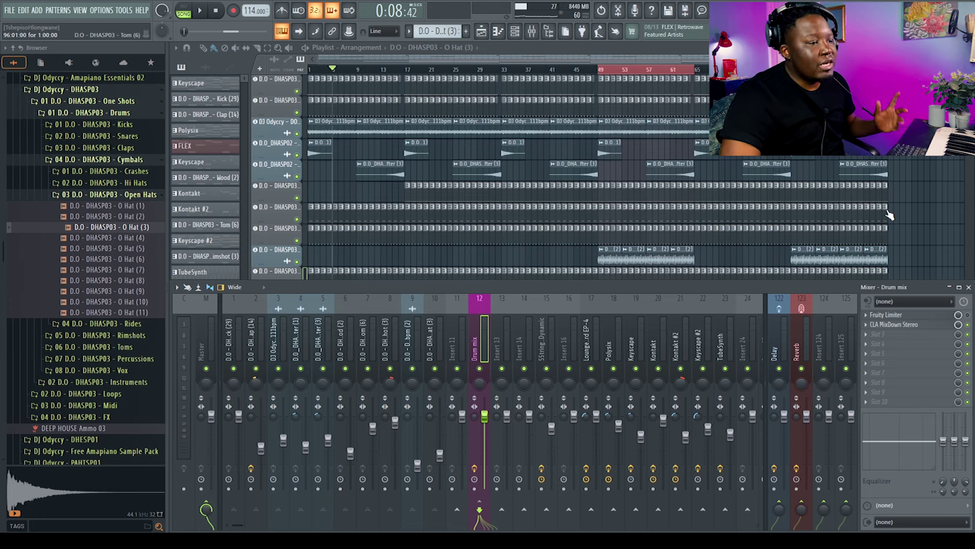
Step: Unmute the Lounge Lizard playlist track and view the Lounge Lizard EP-4 instrument and its preset
key(F9)
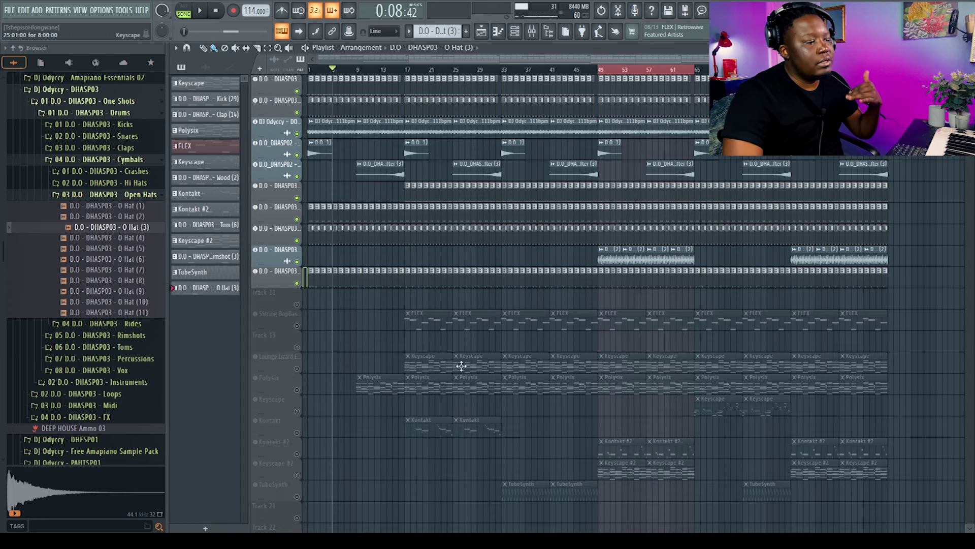
click(297, 368)
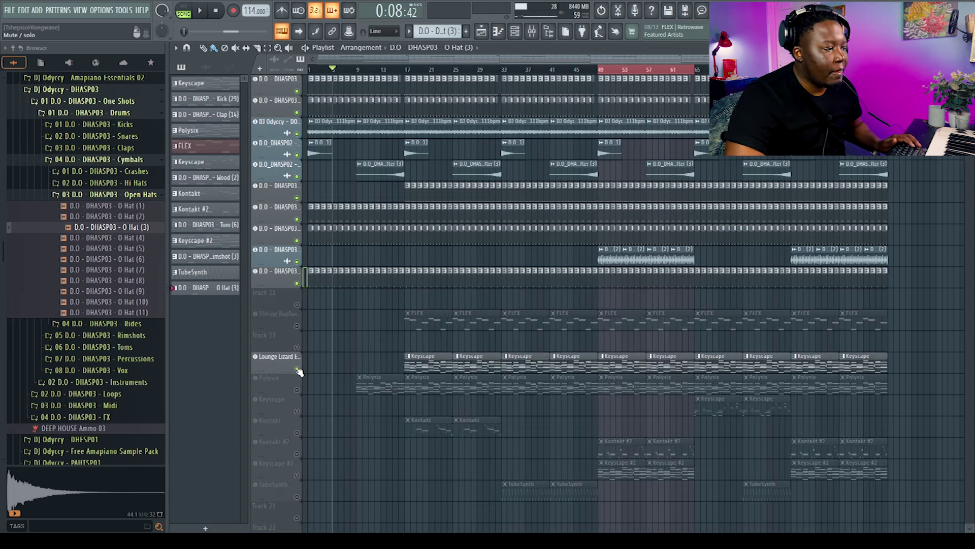
click(287, 361)
click(290, 366)
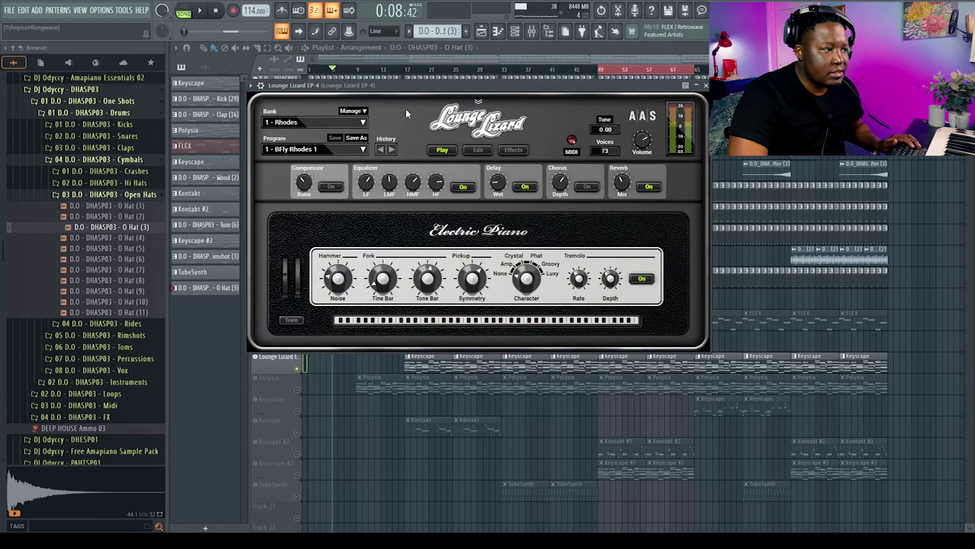
key(Escape)
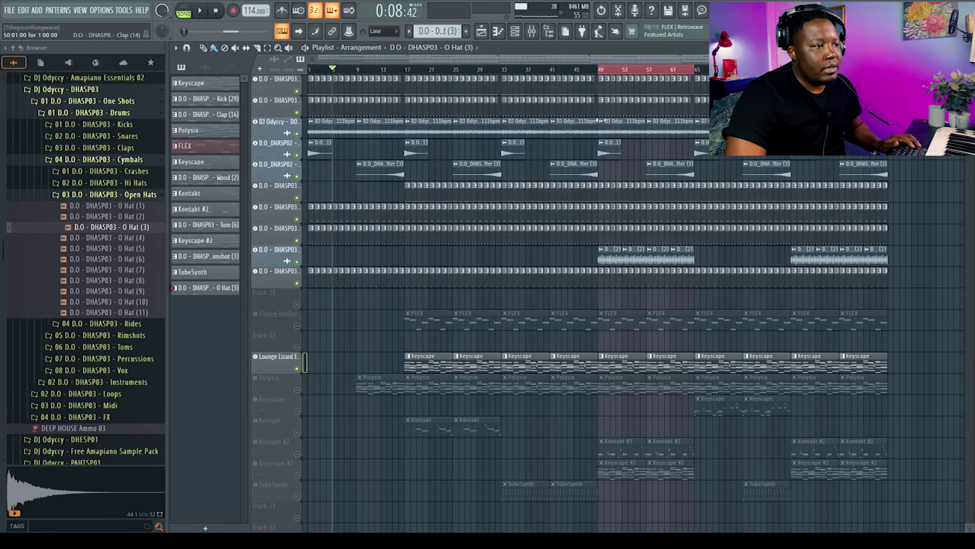
Step: Solo the Lounge Lizard track and play it from bar 49
click(603, 72)
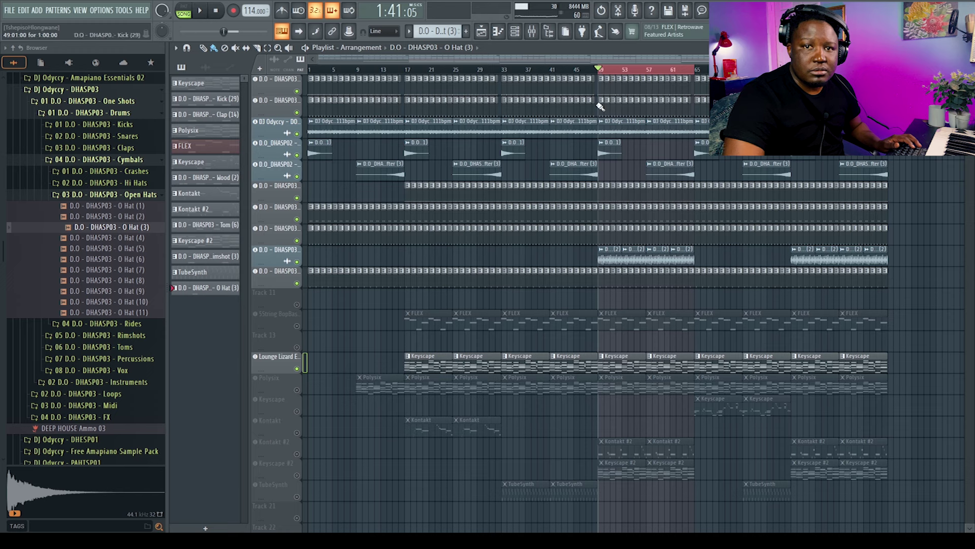
right_click(298, 369)
key(space)
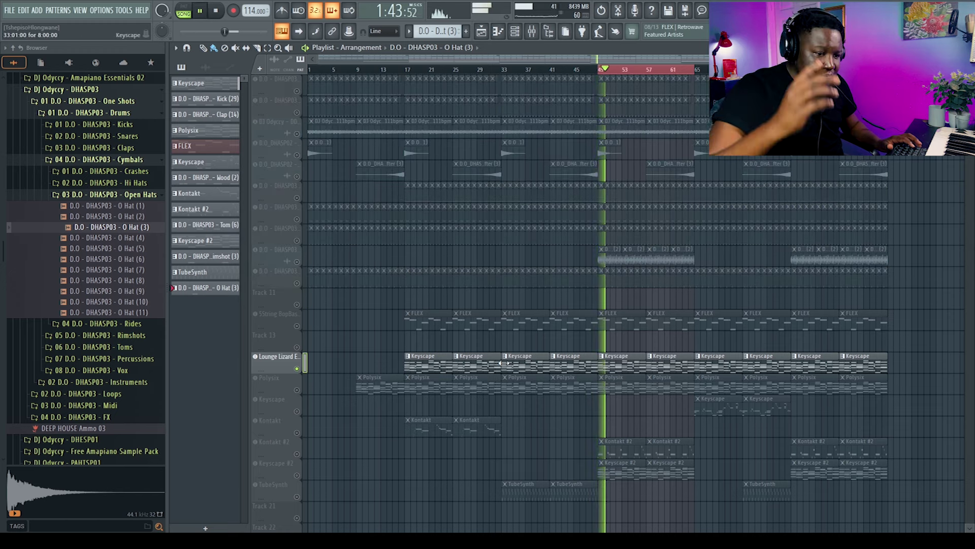
Step: Examine the Lounge Lizard chord notes in the piano roll during playback and return to the playlist
double_click(637, 366)
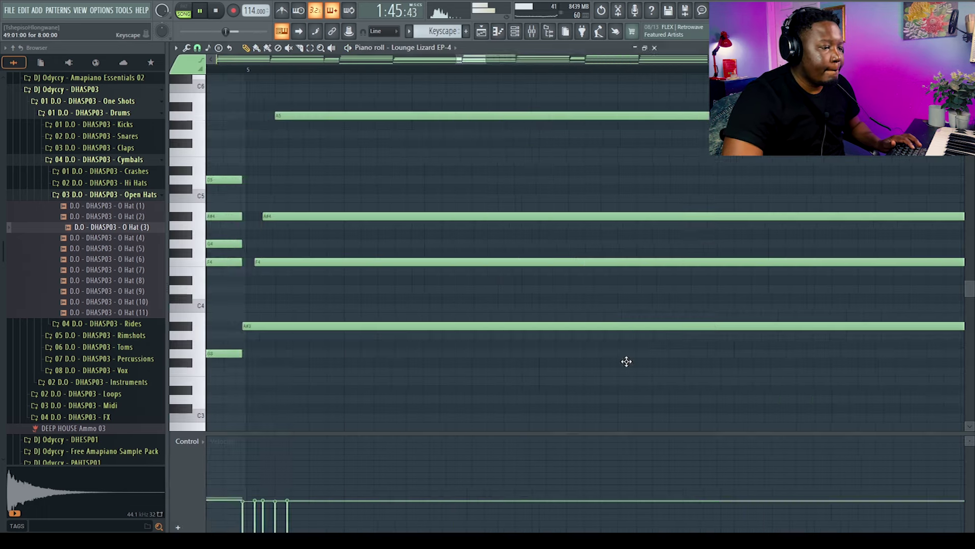
drag(462, 60, 701, 57)
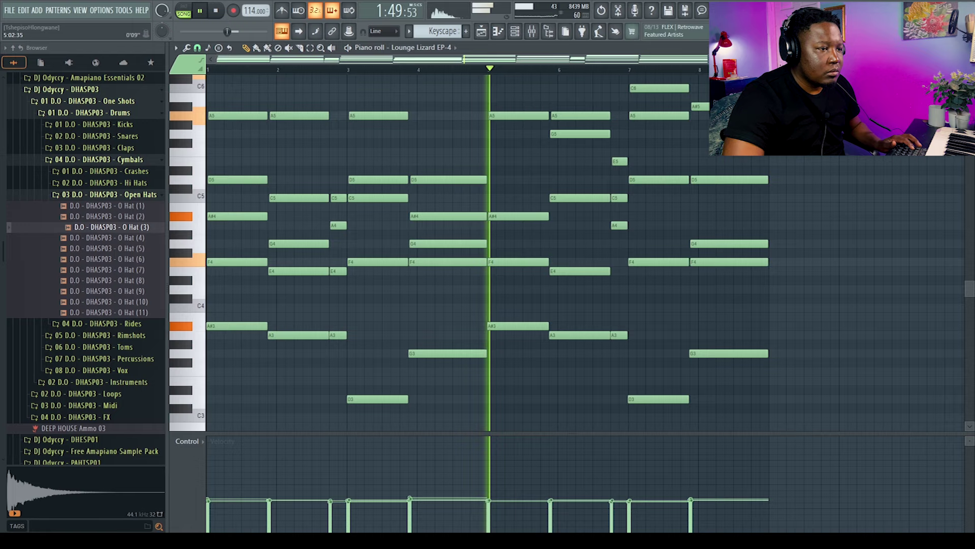
scroll(859, 186, up, 5)
scroll(859, 186, down, 5)
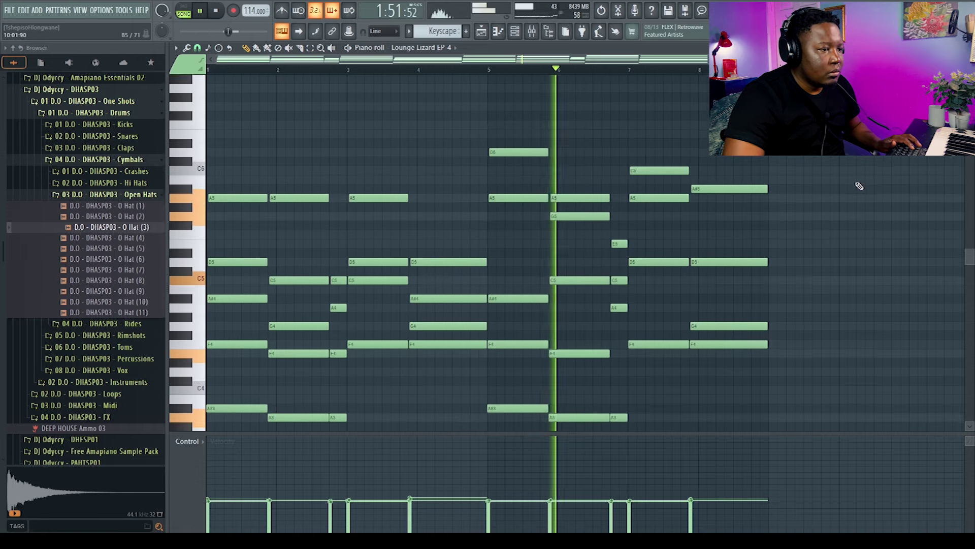
scroll(859, 186, up, 1)
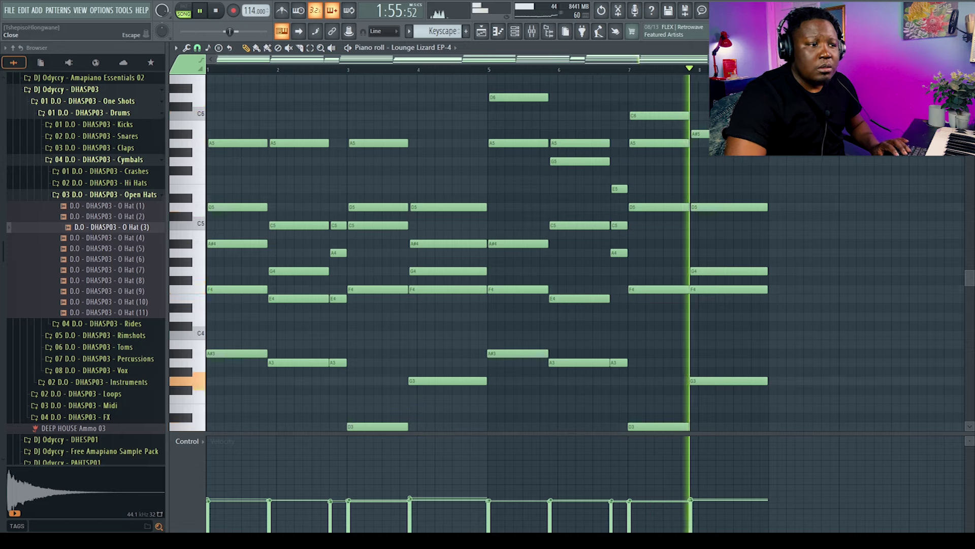
key(F5)
key(space)
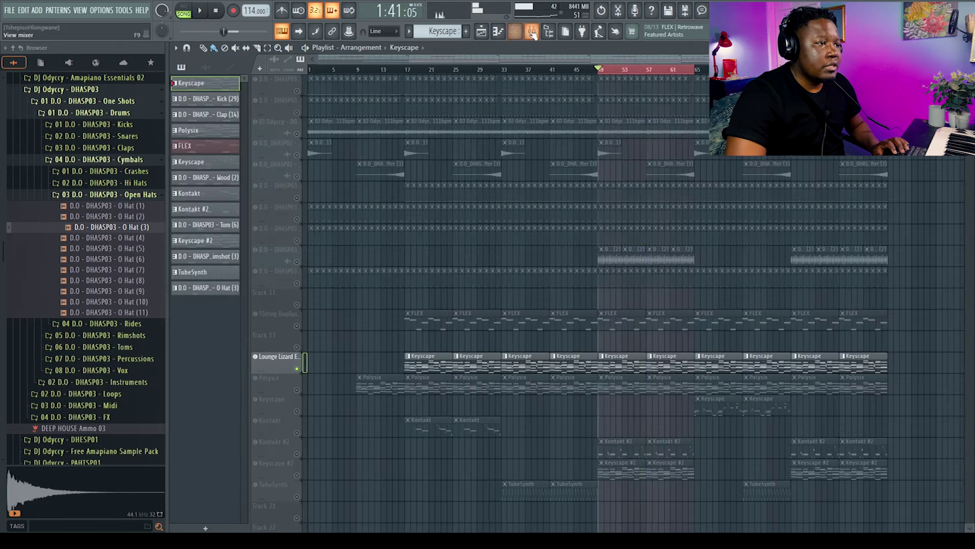
Step: Show the mixer and view the Fruity Parametric EQ 2 curve on the Lounge Lizard EP-4 channel
key(F9)
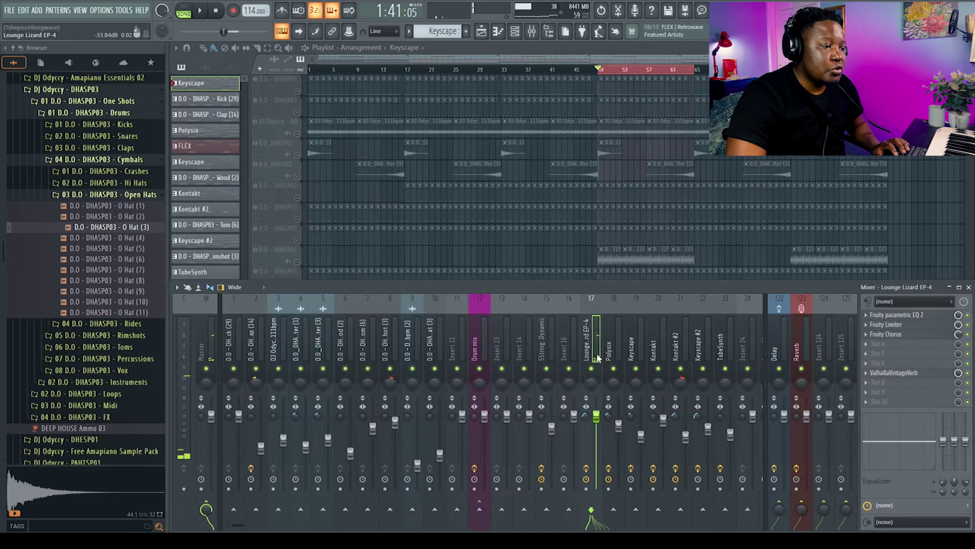
click(909, 316)
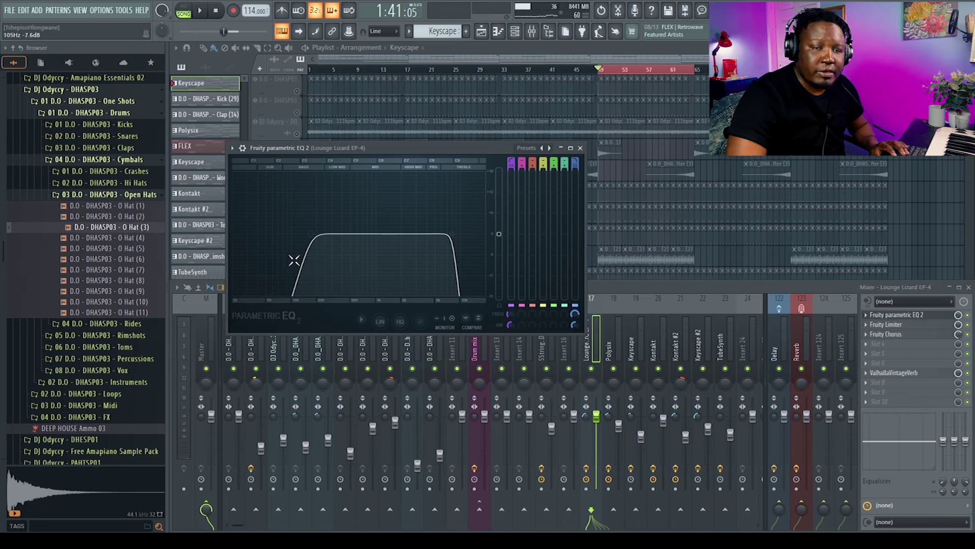
click(580, 148)
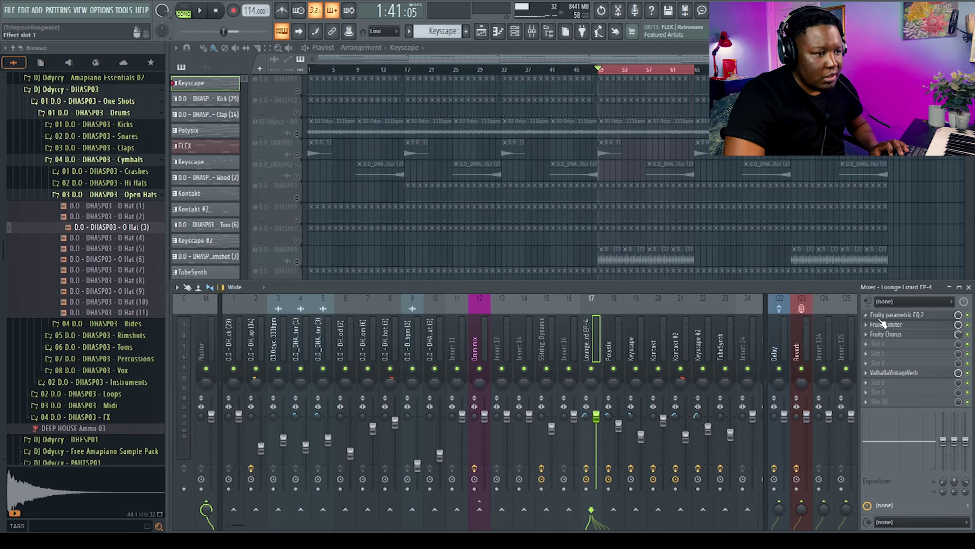
Step: Examine the Fruity Limiter compression on the Lounge Lizard EP-4 channel over repeated playbacks, and close the plugin
click(900, 326)
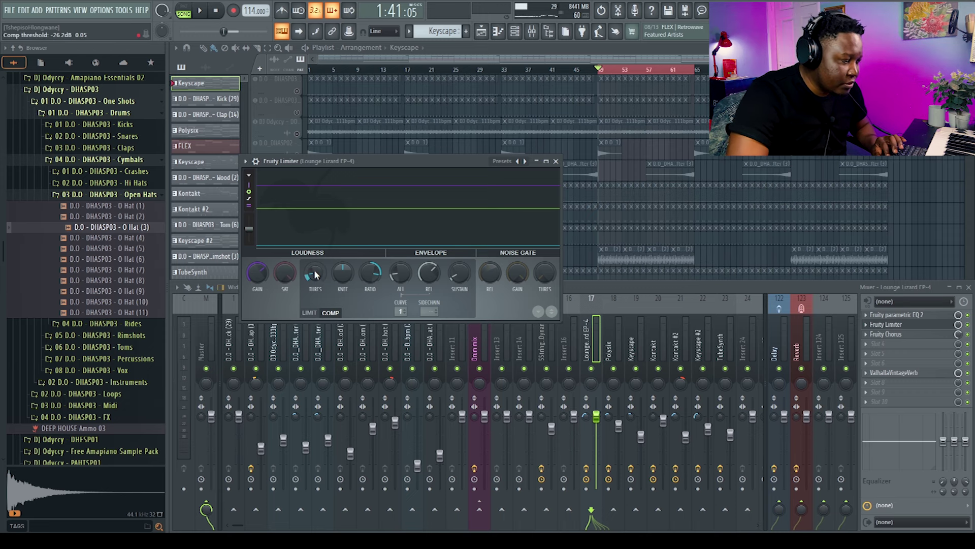
key(space)
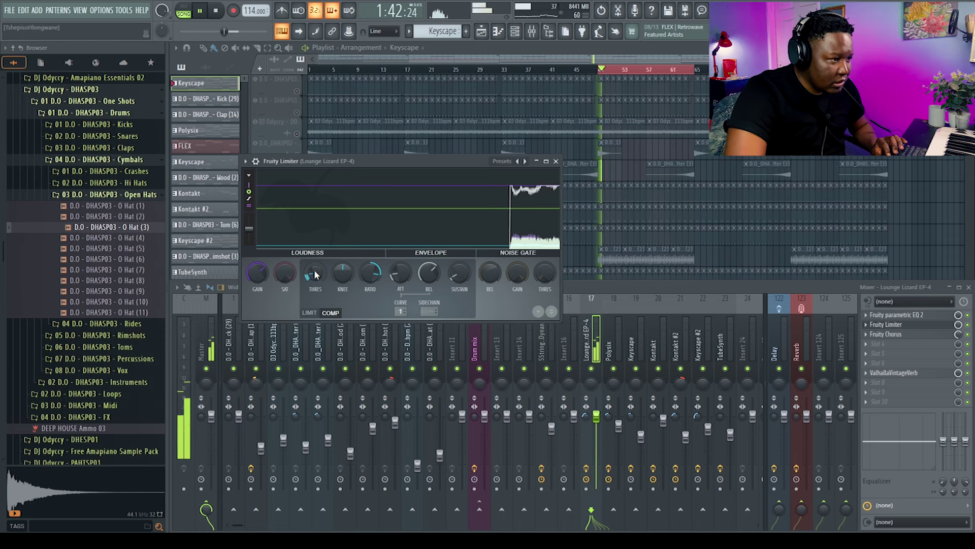
key(space)
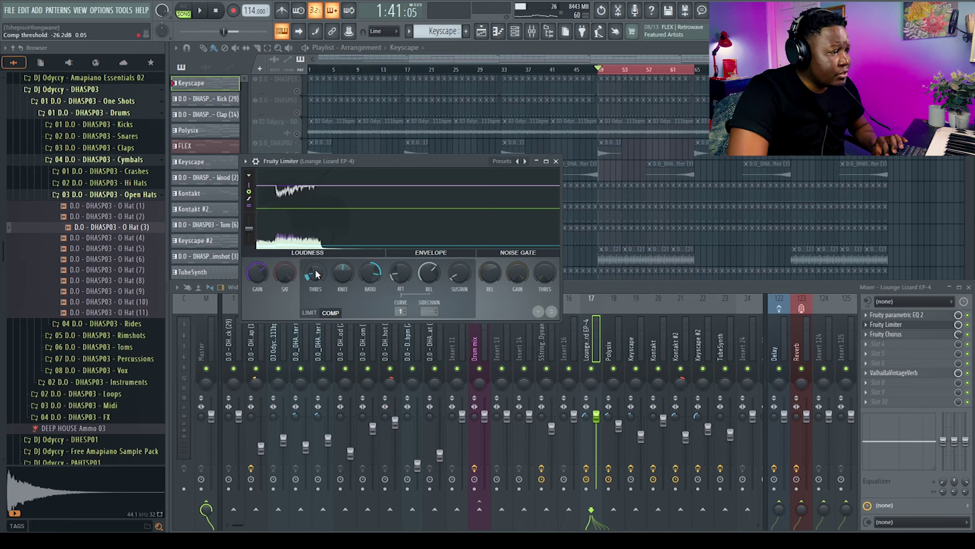
key(space)
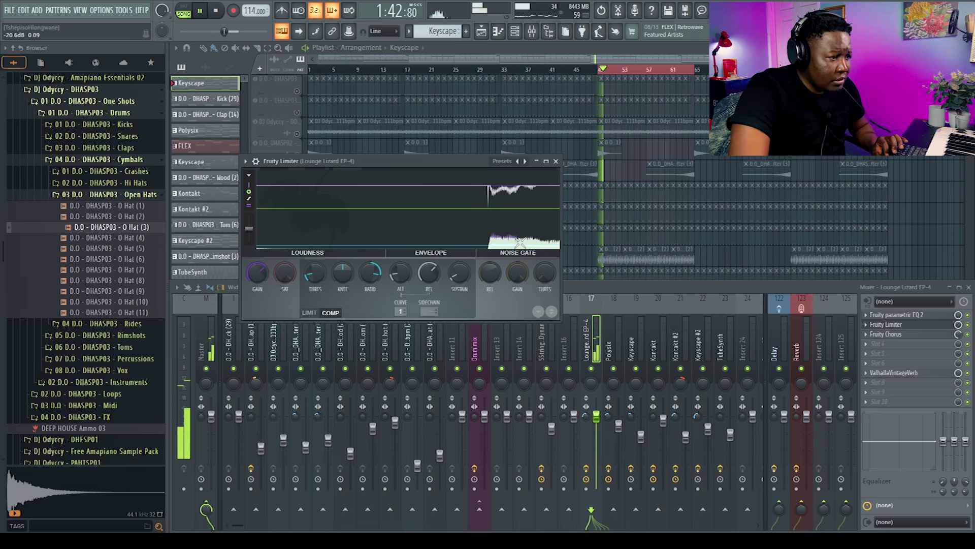
key(space)
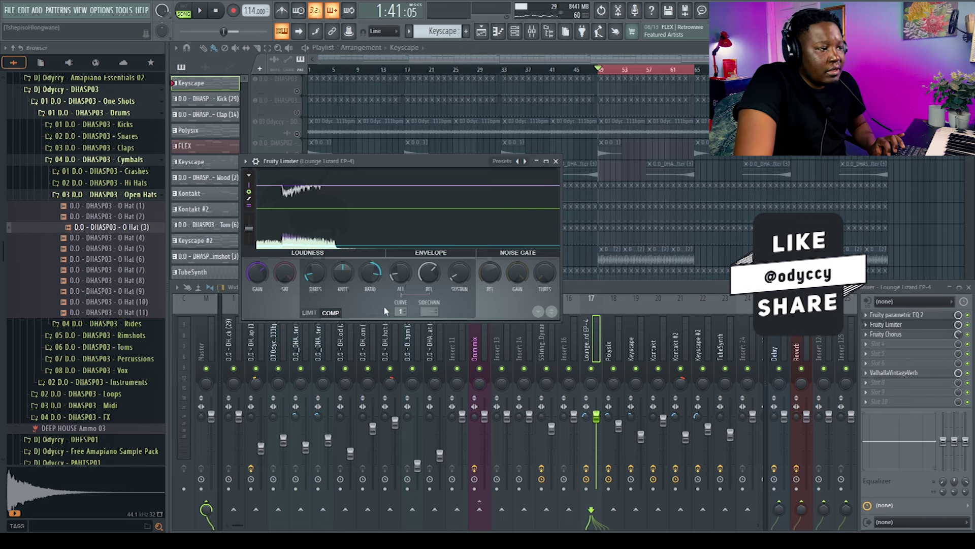
key(space)
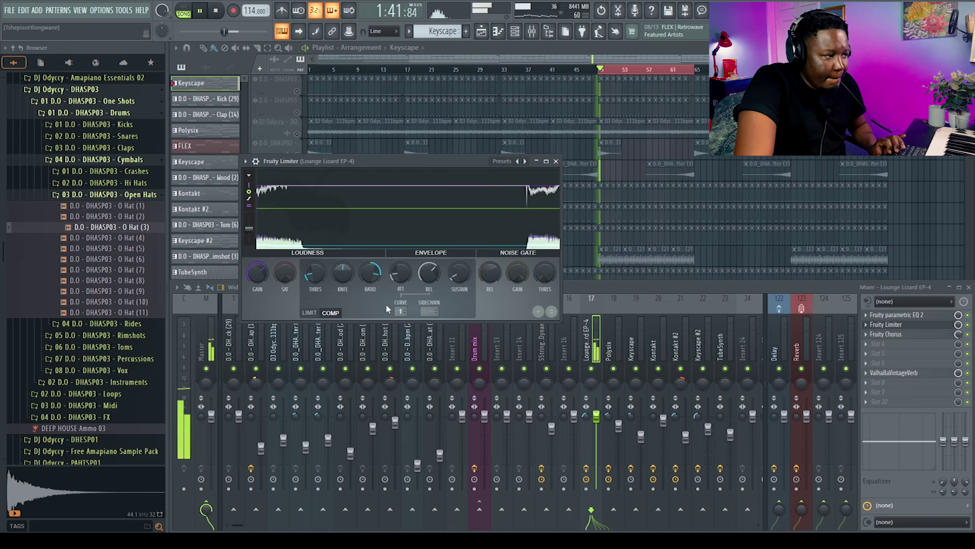
key(space)
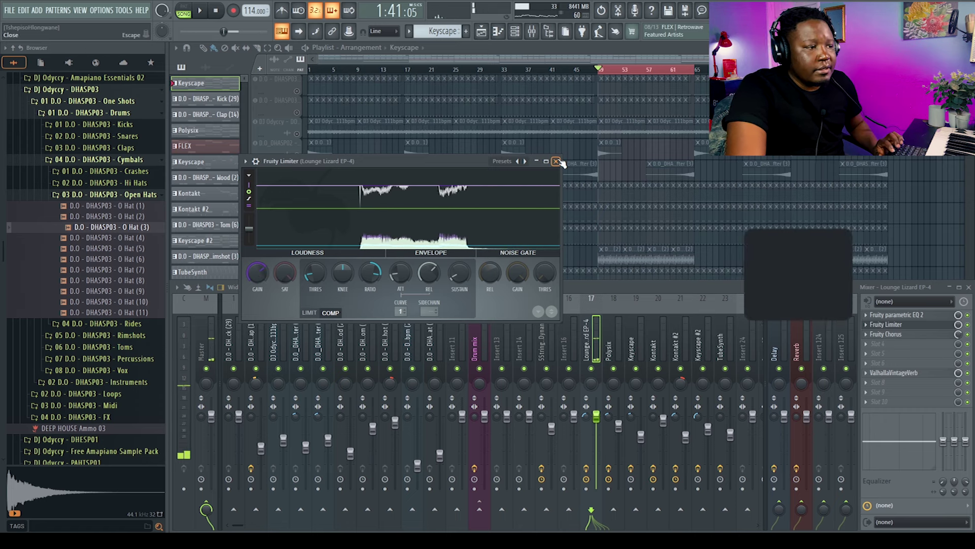
key(Escape)
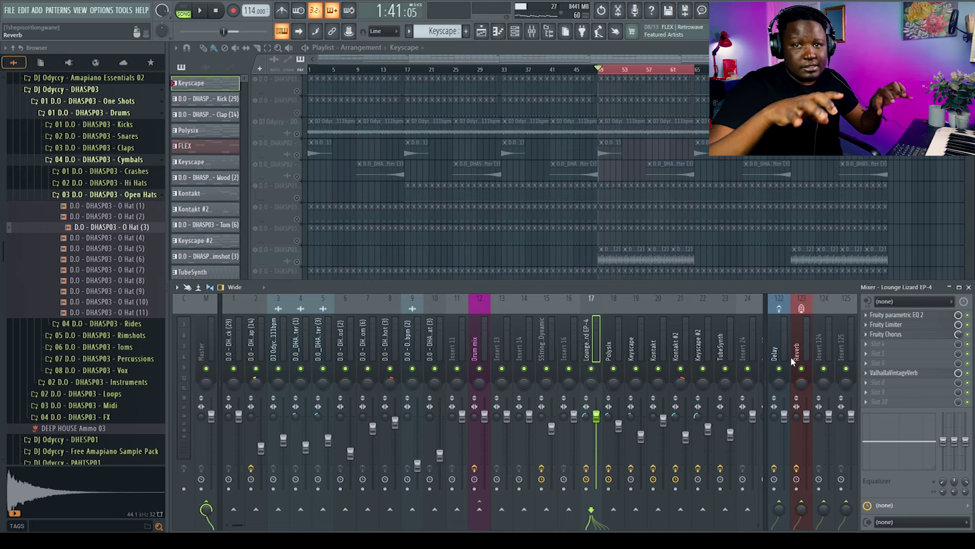
Step: View the Lounge Lizard channel's Fruity Chorus during brief playback and its ValhallaVintageVerb settings, closing both plugins
click(616, 341)
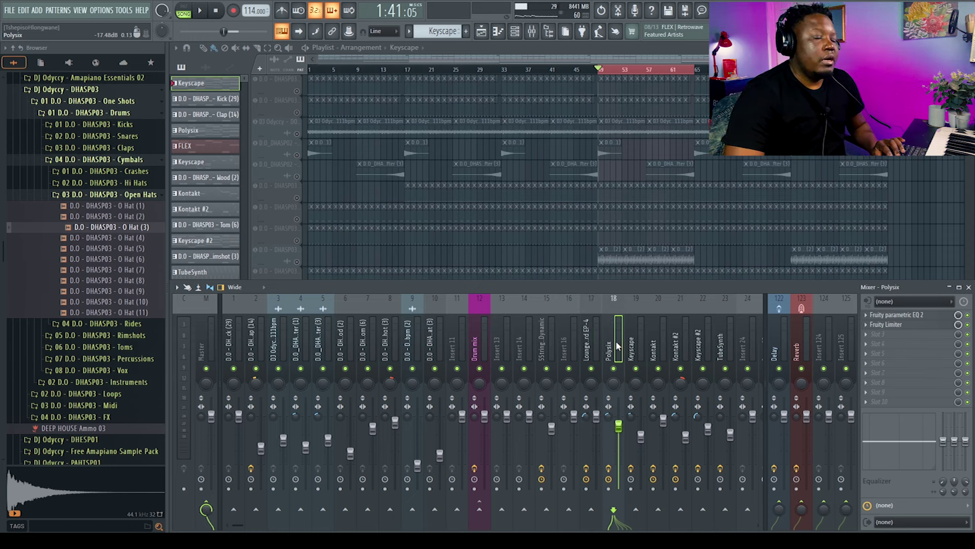
click(590, 342)
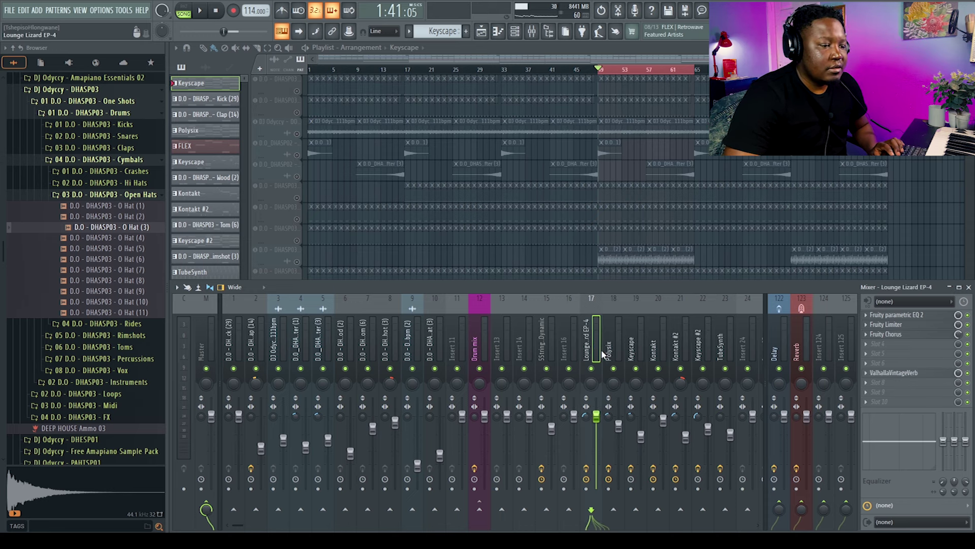
click(901, 334)
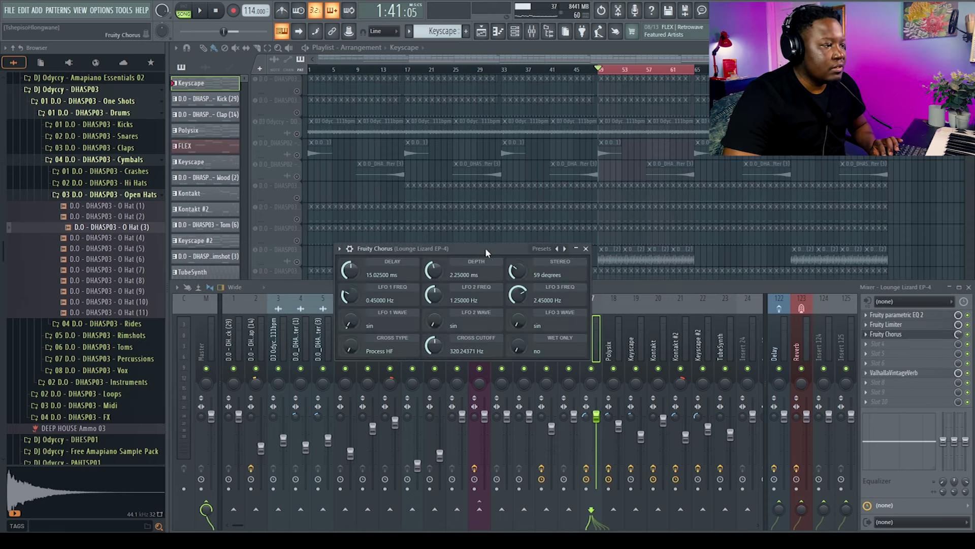
drag(476, 248, 511, 246)
key(space)
click(619, 246)
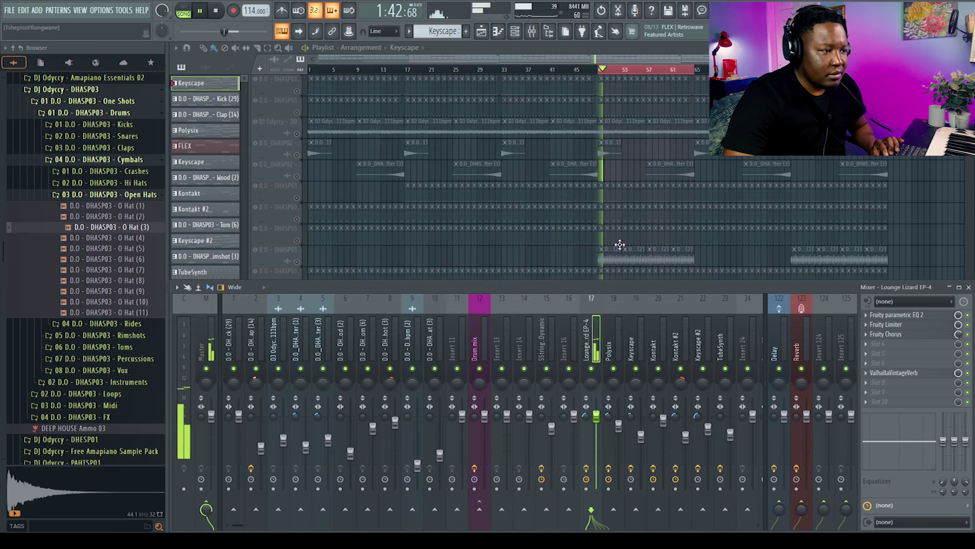
key(space)
click(912, 373)
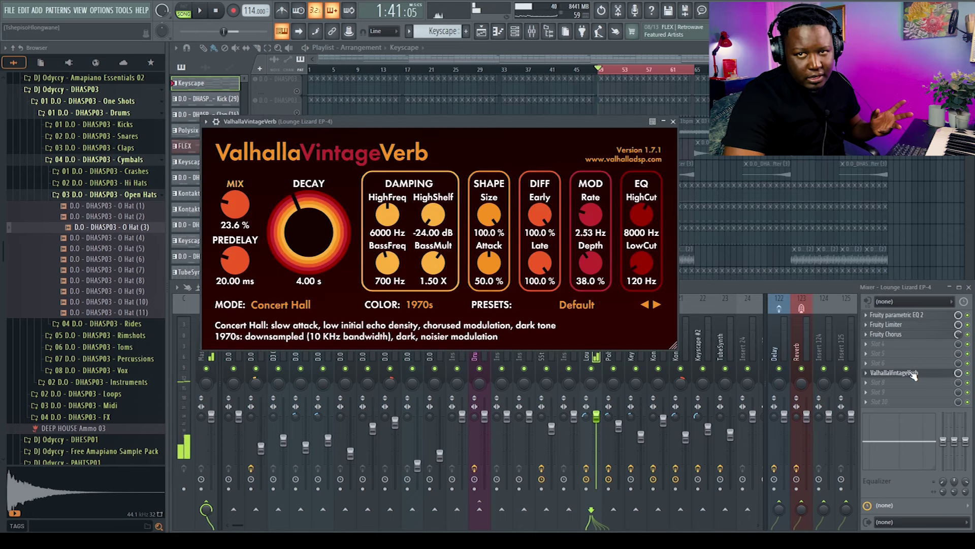
click(673, 122)
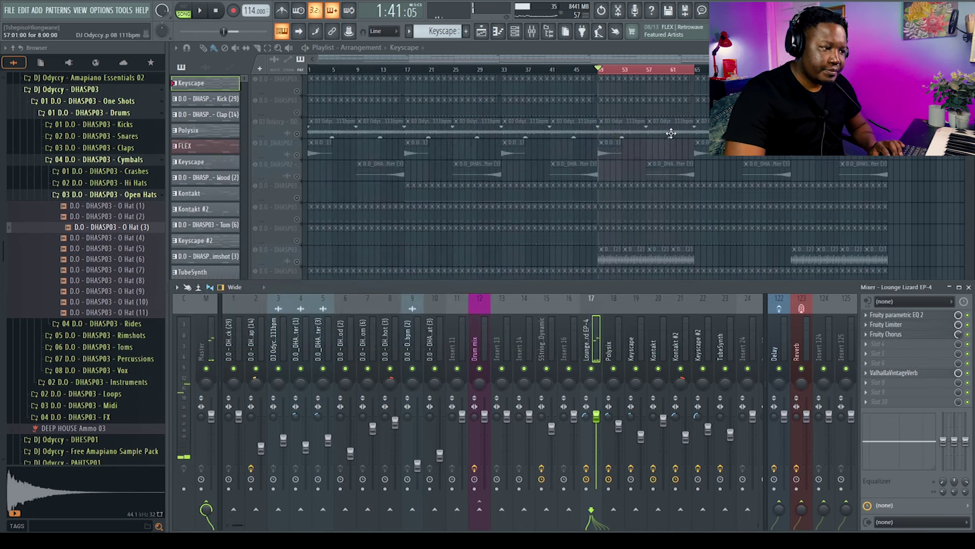
Step: Unmute the Polysix playlist track, mute the Lounge Lizard mixer channel, and play the Polysix part on its own
click(613, 338)
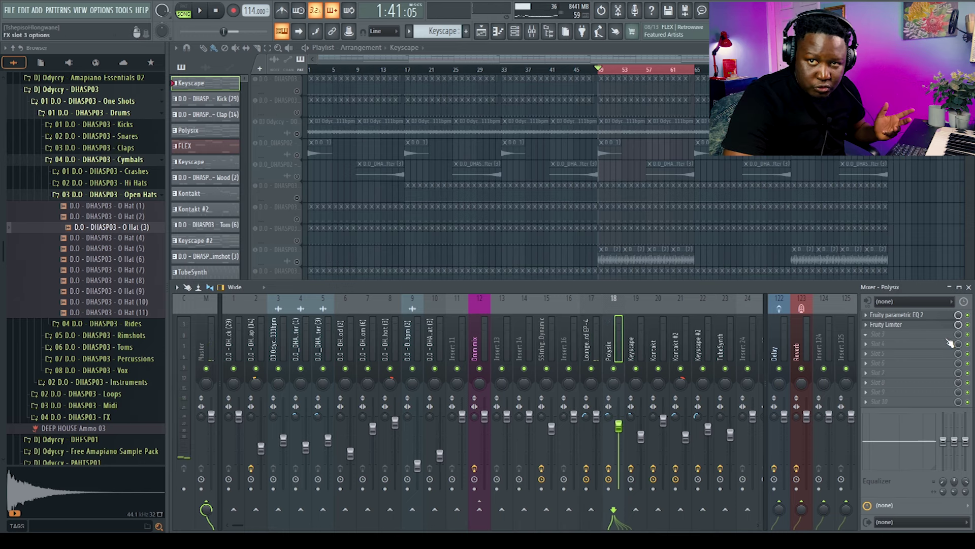
key(F9)
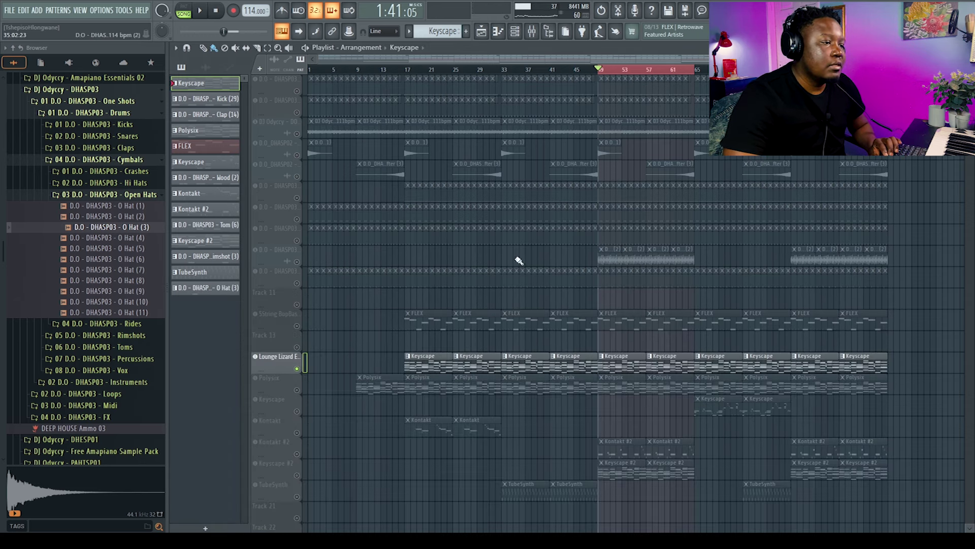
click(299, 390)
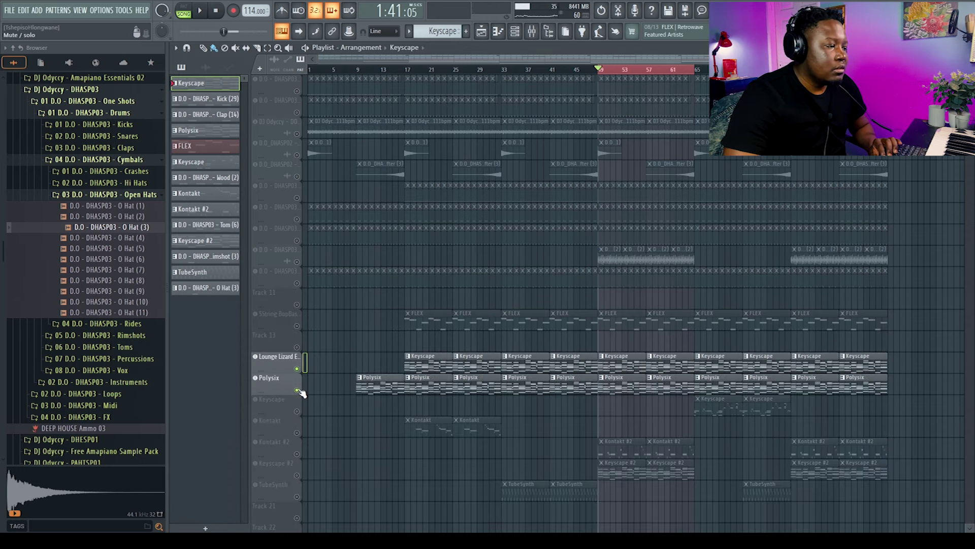
click(532, 32)
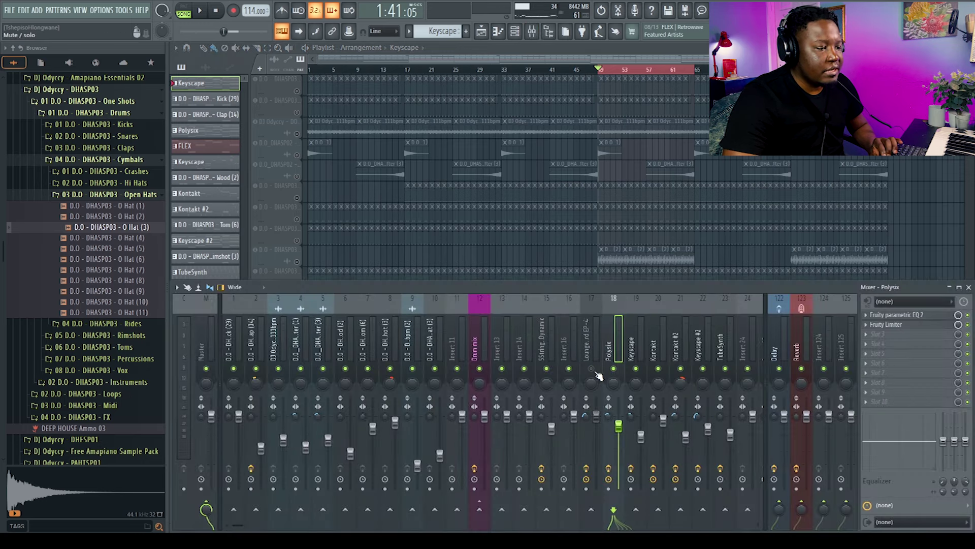
key(space)
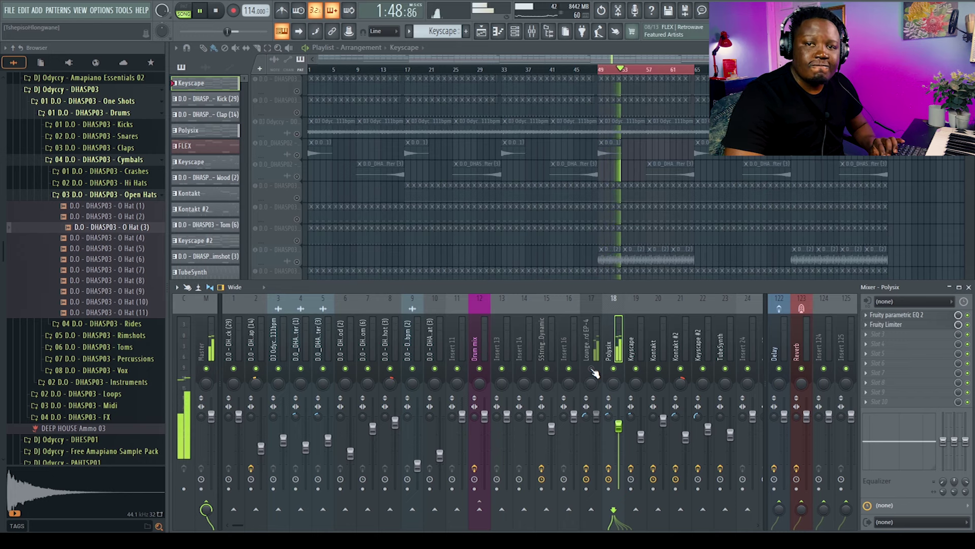
key(space)
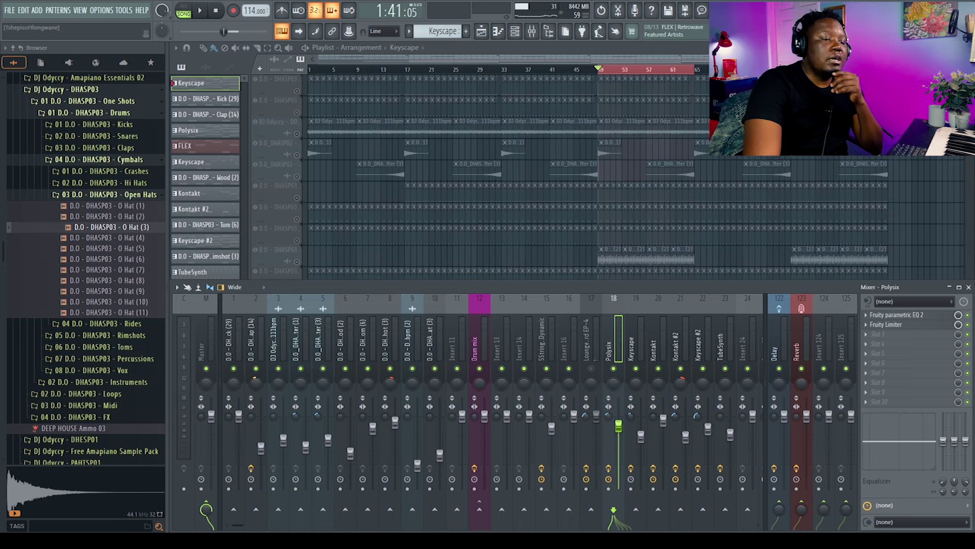
Step: View the Fruity Parametric EQ 2 and Fruity Limiter settings on the Polysix mixer channel, closing each plugin
click(918, 316)
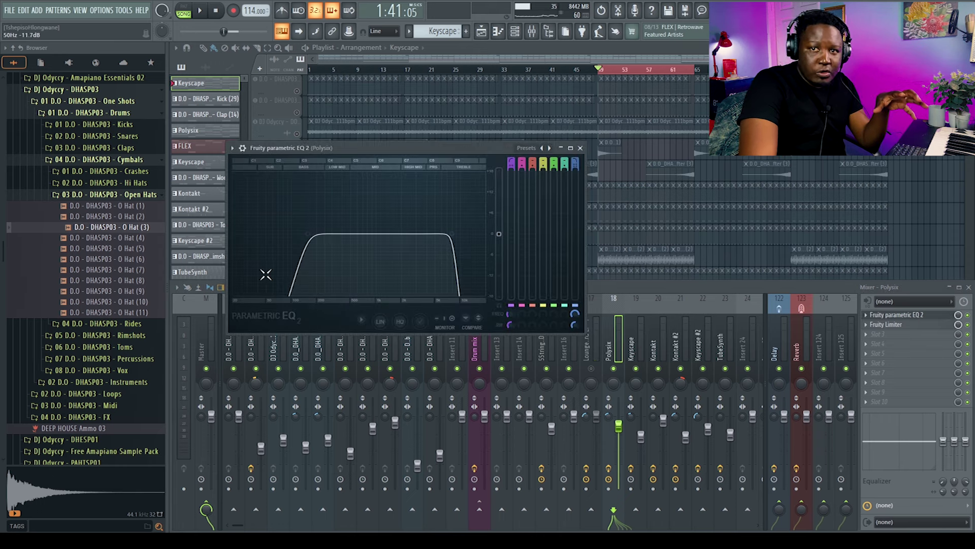
click(580, 148)
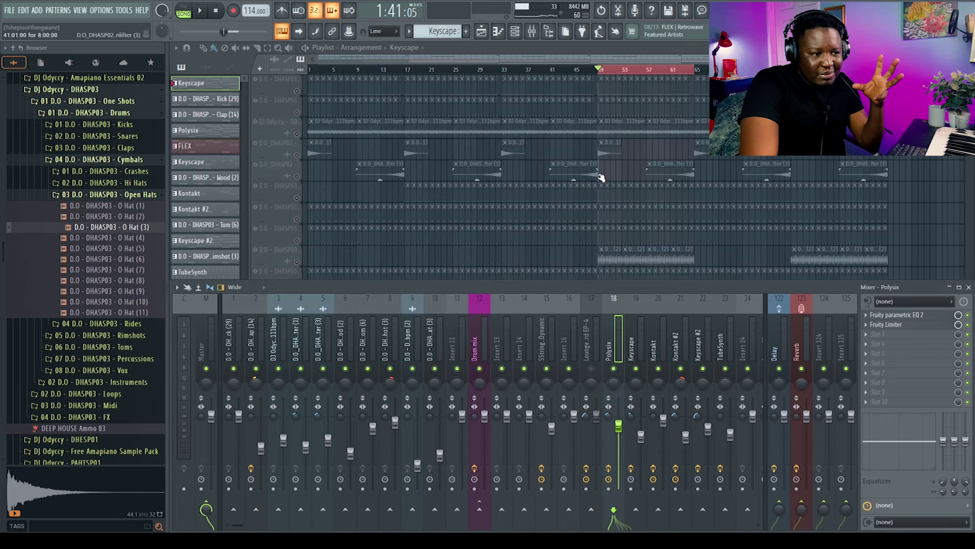
click(903, 325)
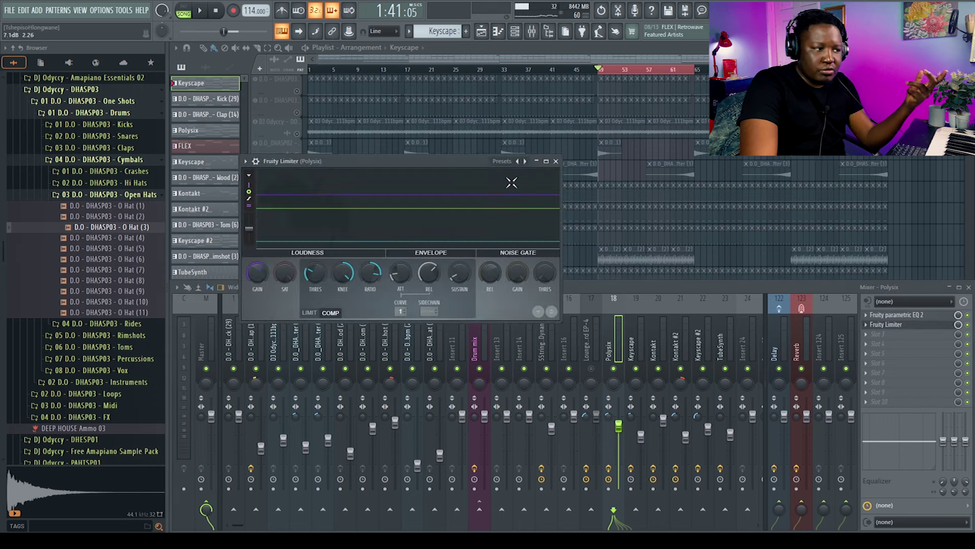
click(556, 162)
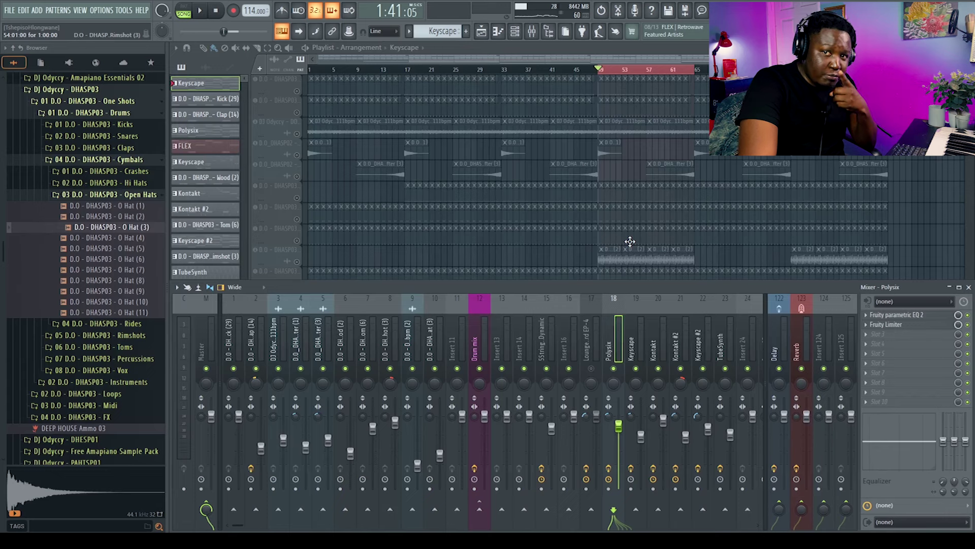
Step: Unmute the Lounge Lizard mixer channel, play it together with Polysix, and return to the playlist
click(592, 369)
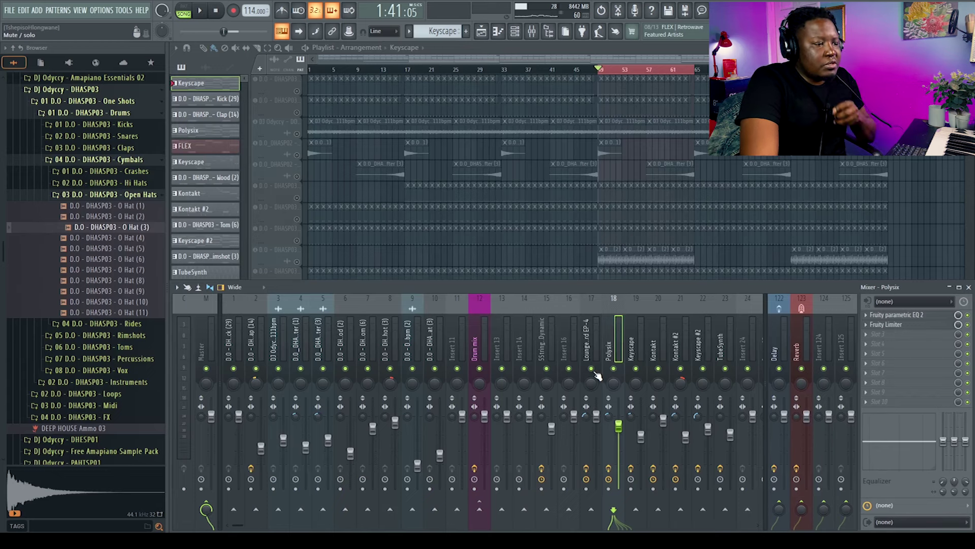
key(space)
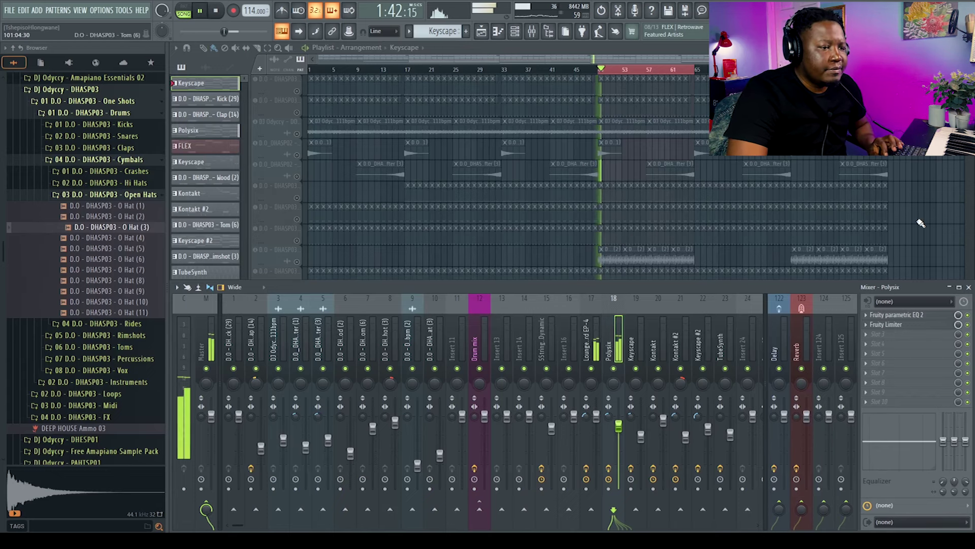
key(F9)
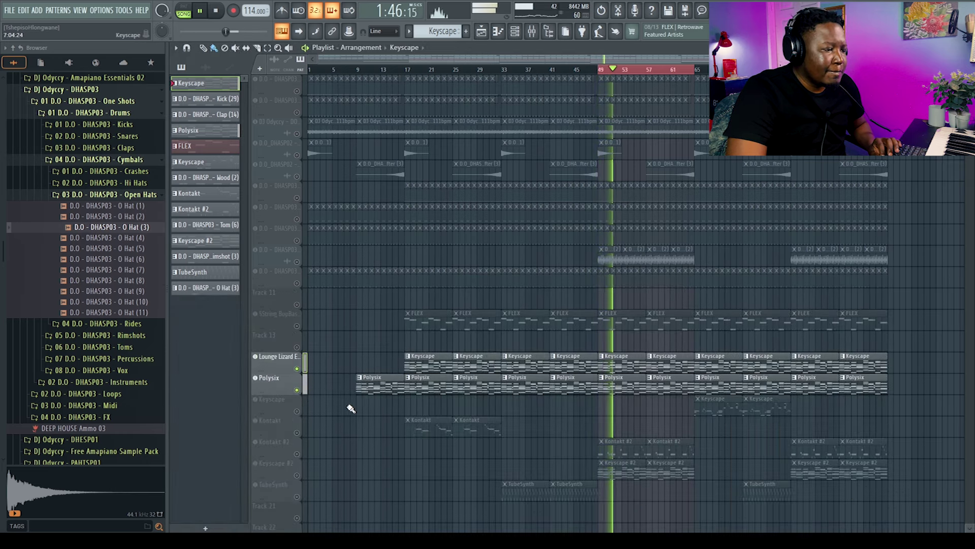
key(space)
Step: Unmute the Keyscape playlist track, extend the time selection from bar 49 over its clips, and play from just before them
click(298, 412)
drag(600, 69, 795, 69)
click(692, 69)
key(space)
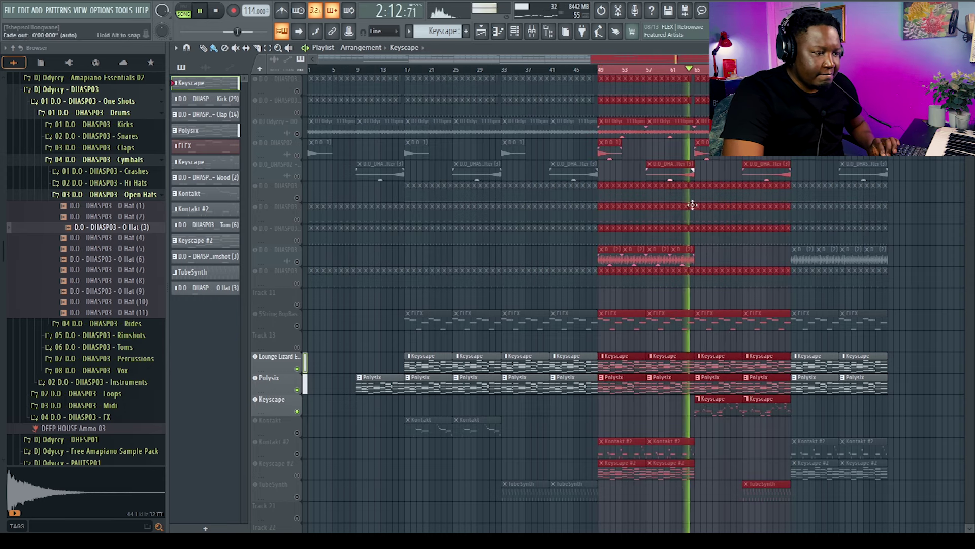
Step: View the Keyscape channel's mixer effects during playback, stop, and open the Keyscape instrument to view its preset
click(532, 32)
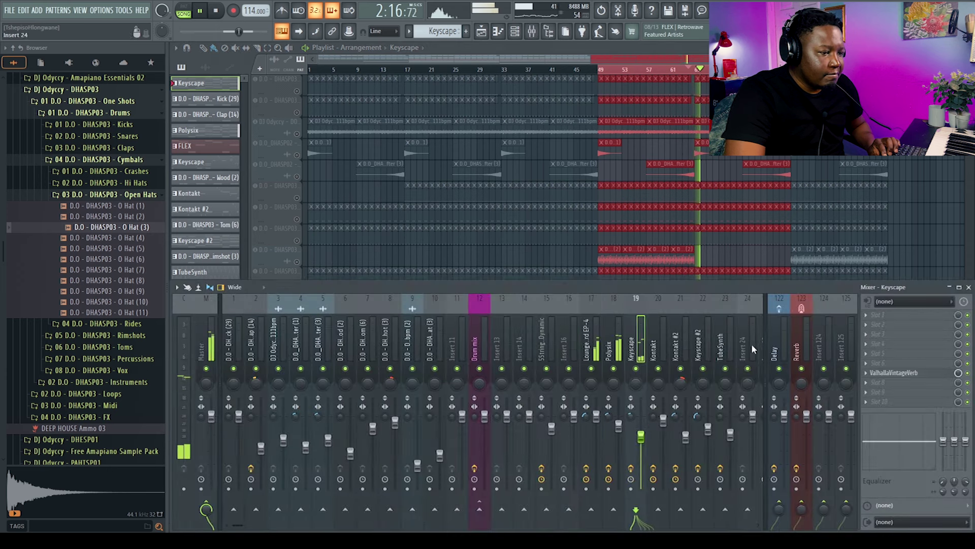
key(F9)
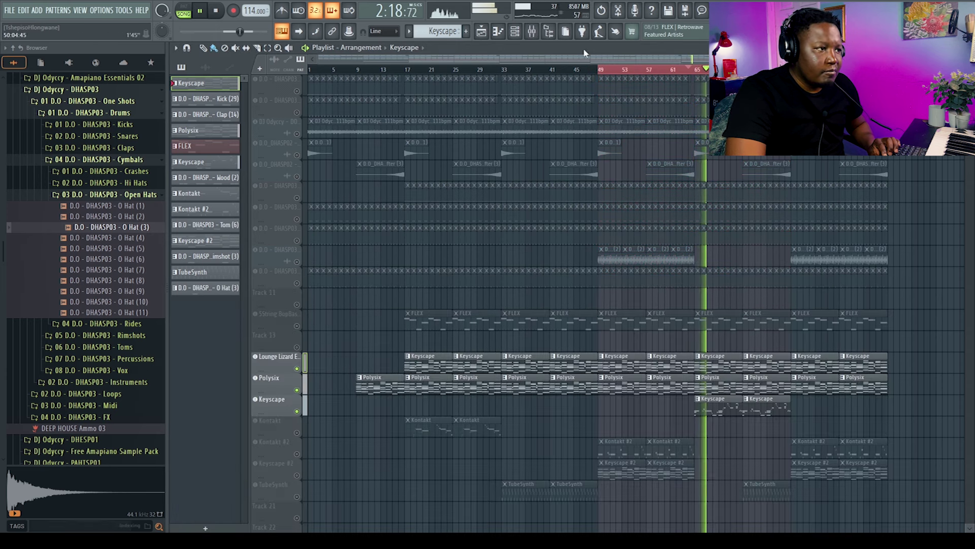
key(space)
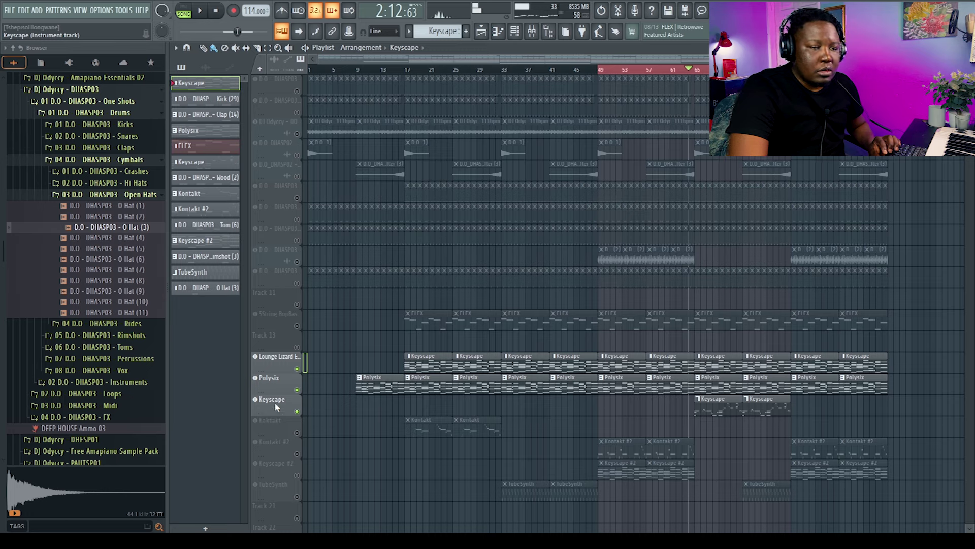
click(275, 402)
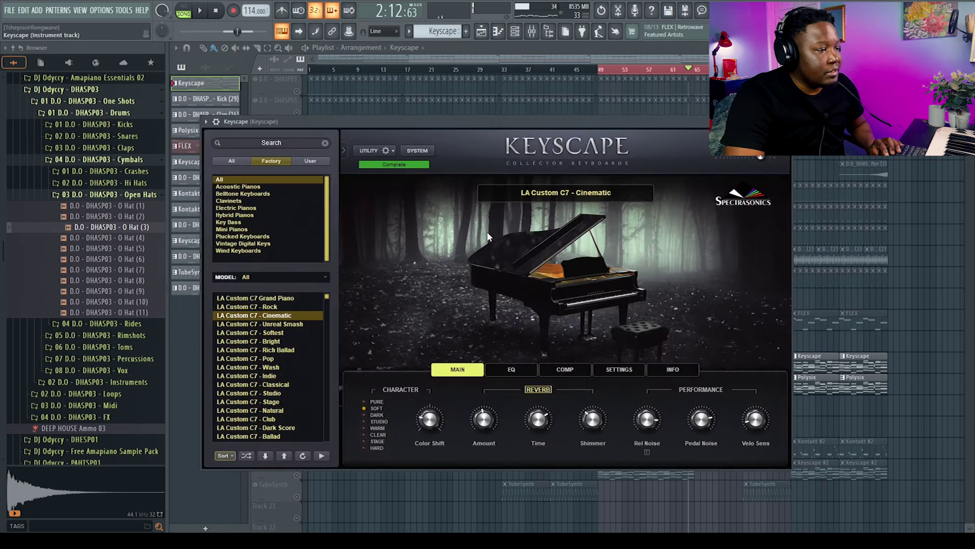
Step: Close the Keyscape instrument and view the notes of its first playlist clip in the piano roll during playback
key(Escape)
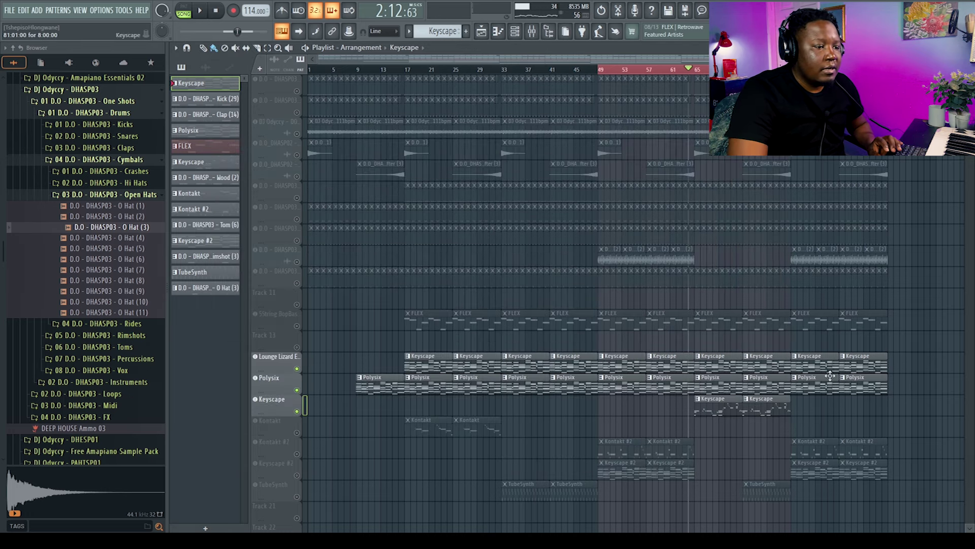
double_click(724, 404)
key(space)
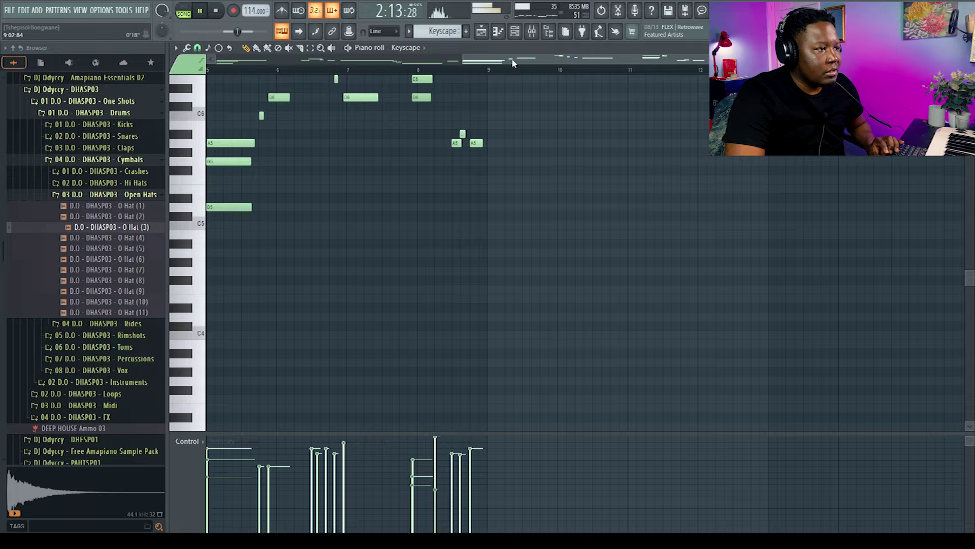
scroll(571, 300, up, 5)
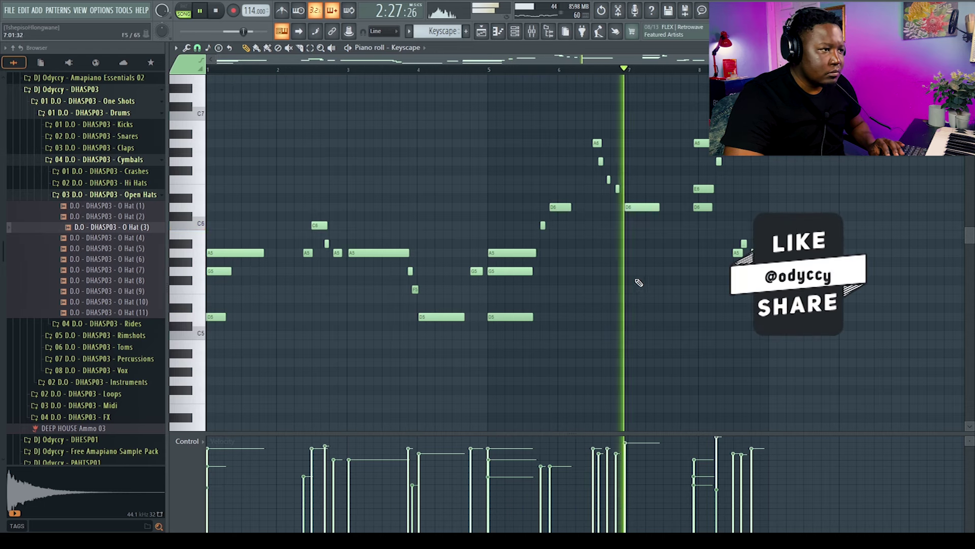
Step: View the Keyscape channel's effect slots in the mixer during playback, stop, and hide the mixer
click(532, 31)
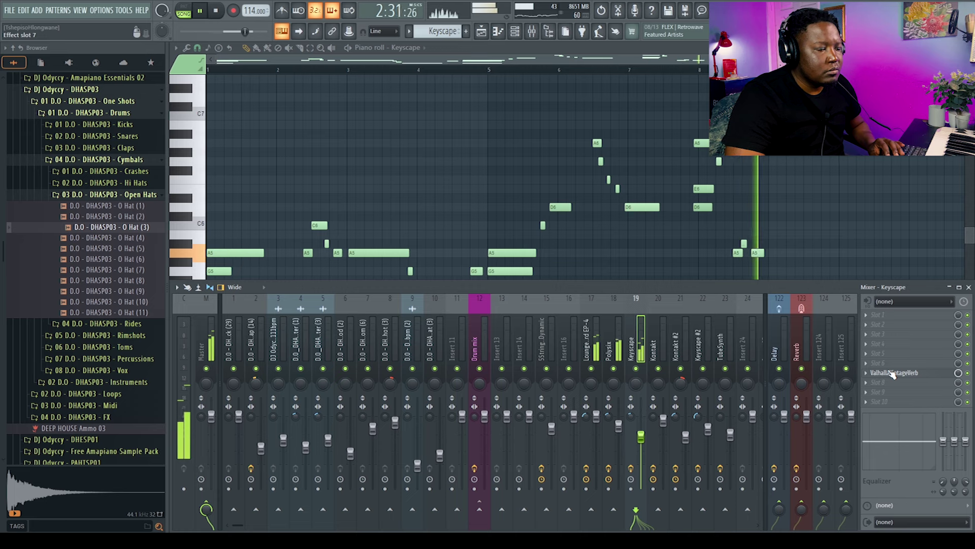
key(space)
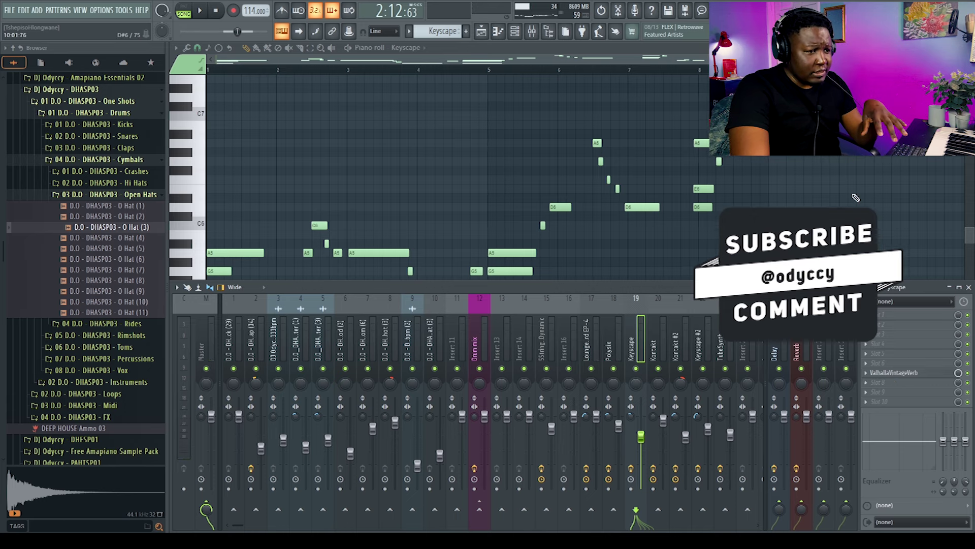
key(F9)
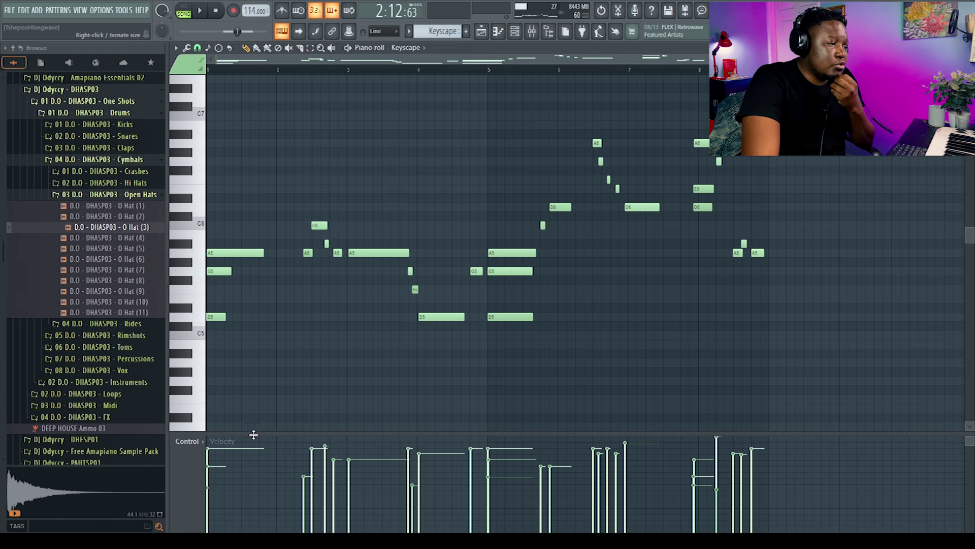
Step: Try scaling the velocity levels of the Keyscape notes with the Multiply and Tension controls, and close without accepting
click(186, 47)
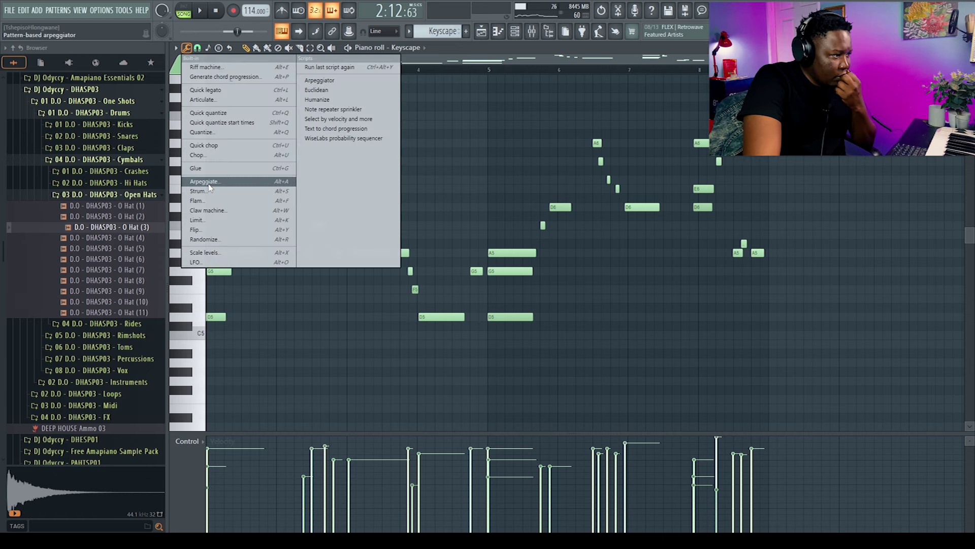
click(218, 253)
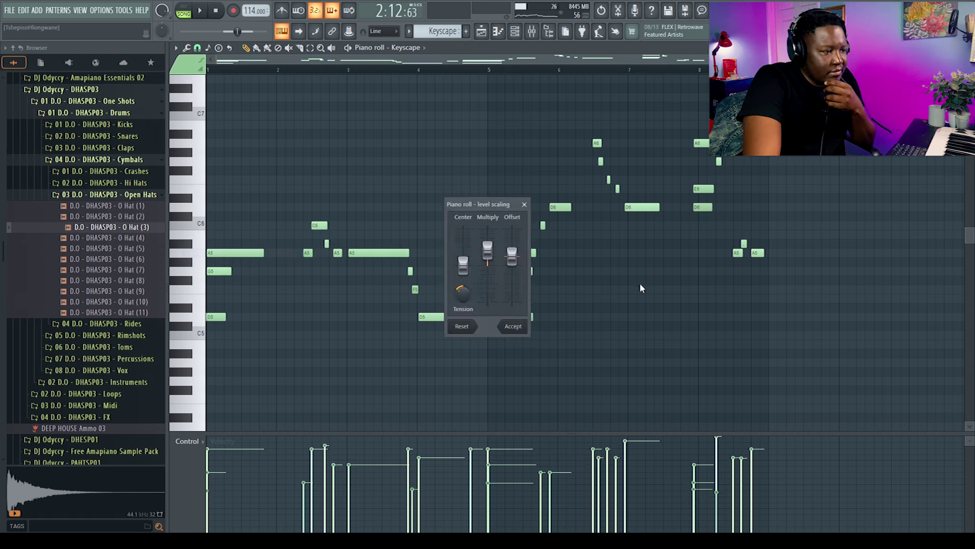
drag(464, 293, 492, 270)
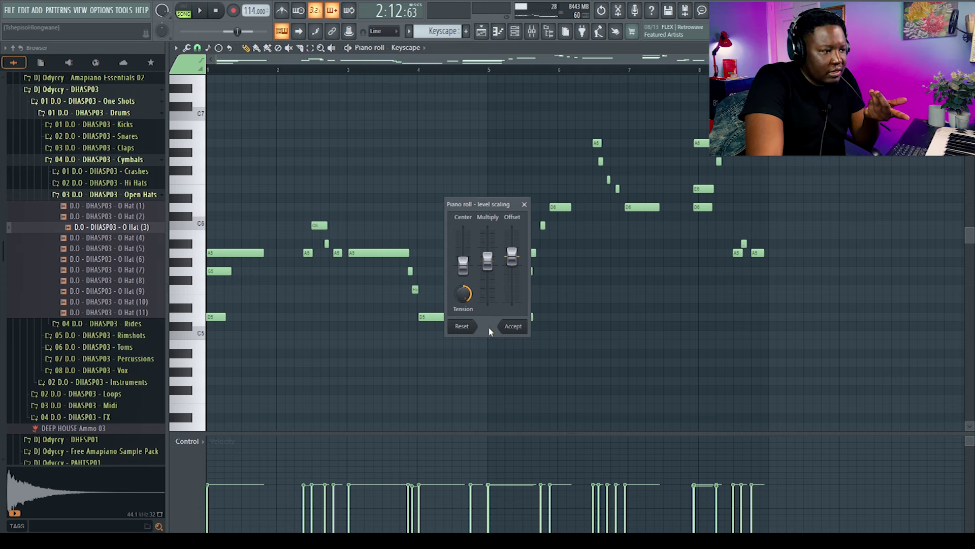
click(525, 205)
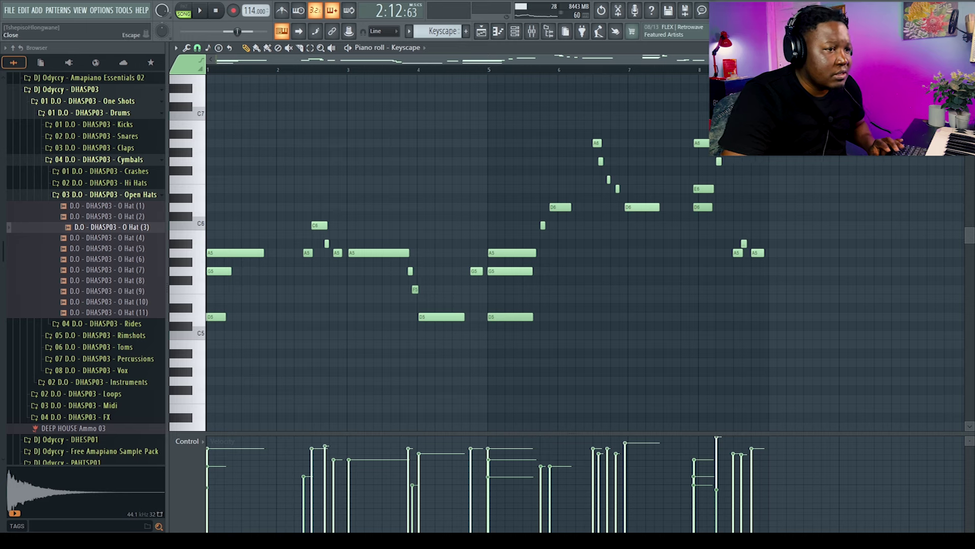
Step: Return to the playlist, unmute the Kontakt track, and play from bar 17
key(Escape)
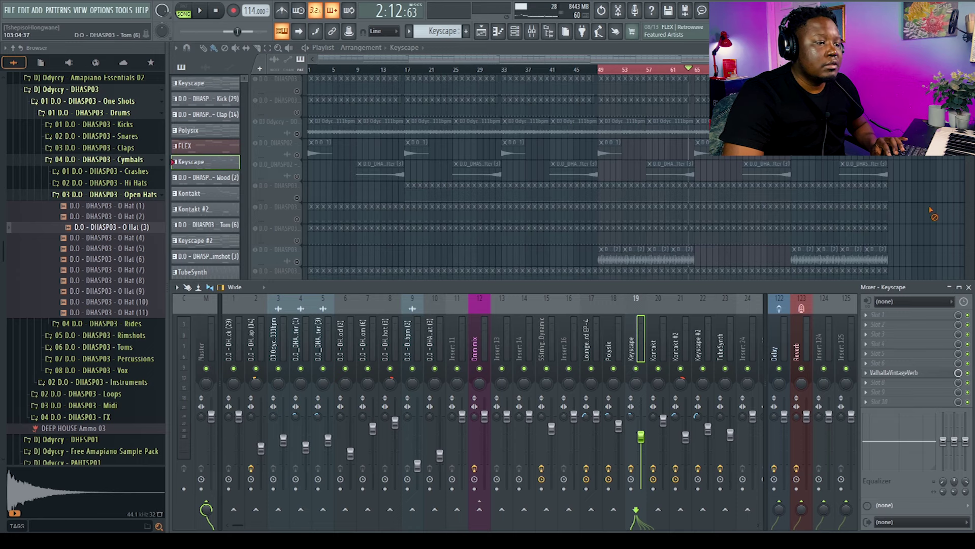
key(F9)
click(410, 71)
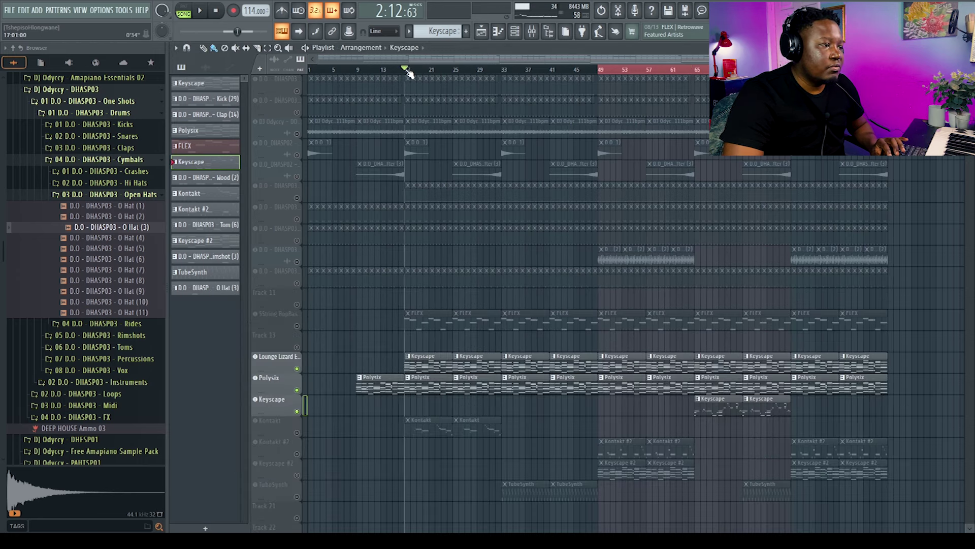
click(297, 433)
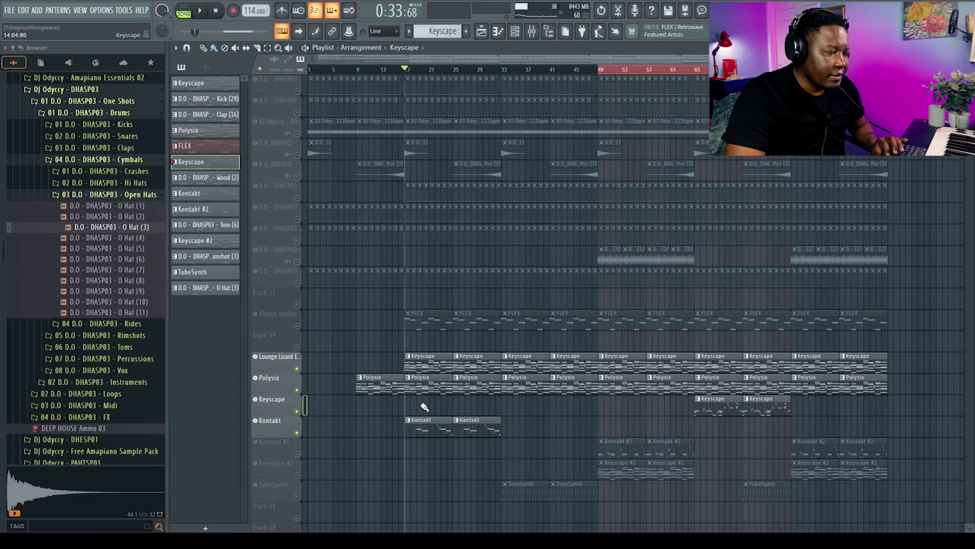
key(space)
Step: View the Kontakt clip's notes and the Kontakt instrument's loaded patch during playback, stop, and return to the playlist
double_click(442, 429)
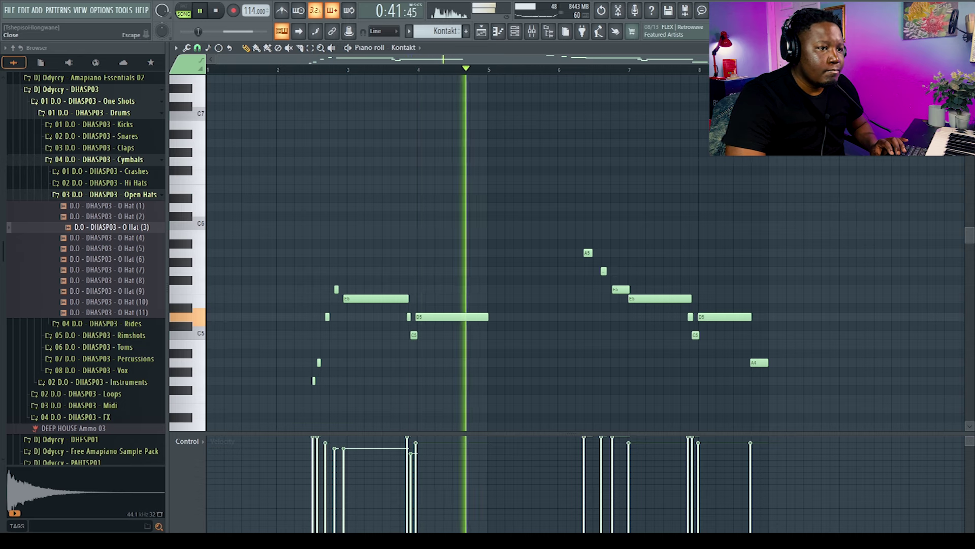
key(Escape)
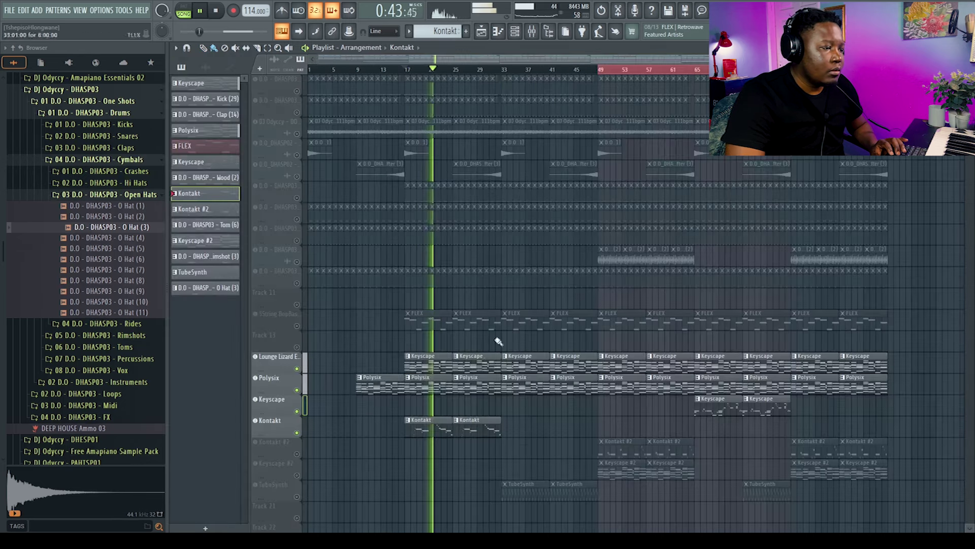
click(282, 423)
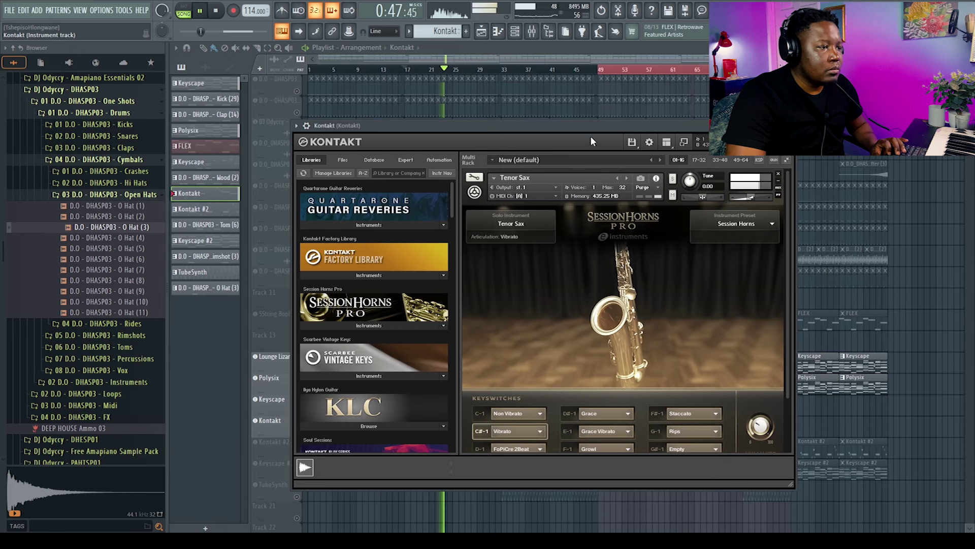
key(space)
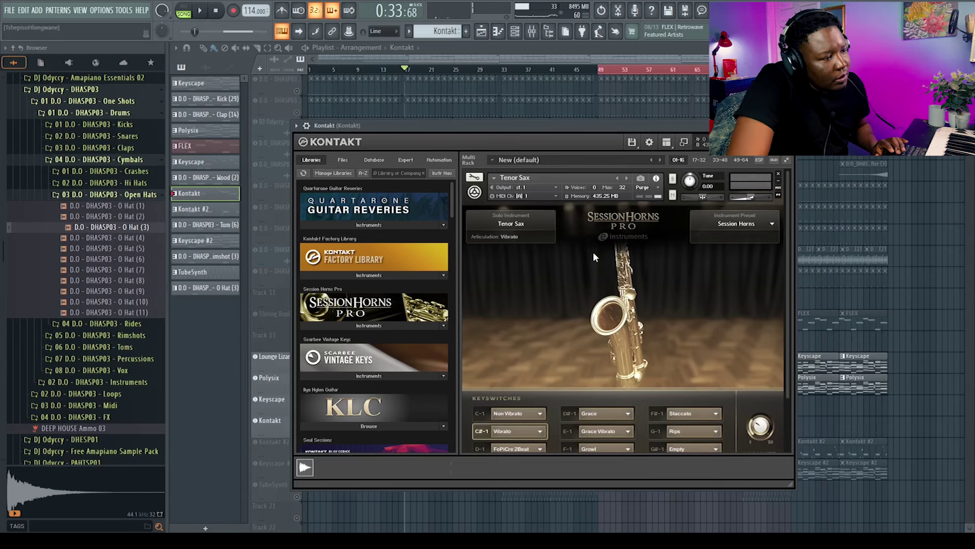
key(Escape)
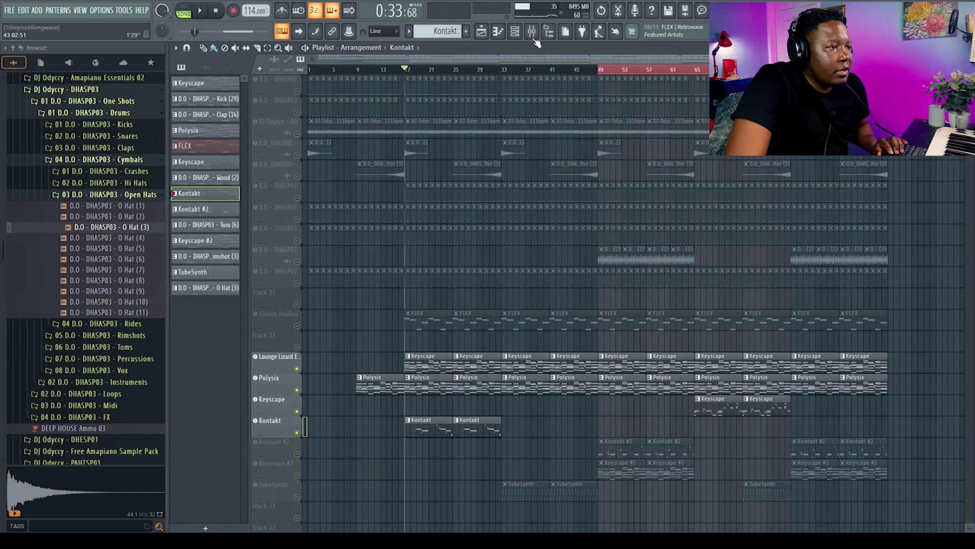
Step: Open the Fruity Limiter and Fruity Chorus on the Kontakt mixer channel and place their windows side by side
key(F9)
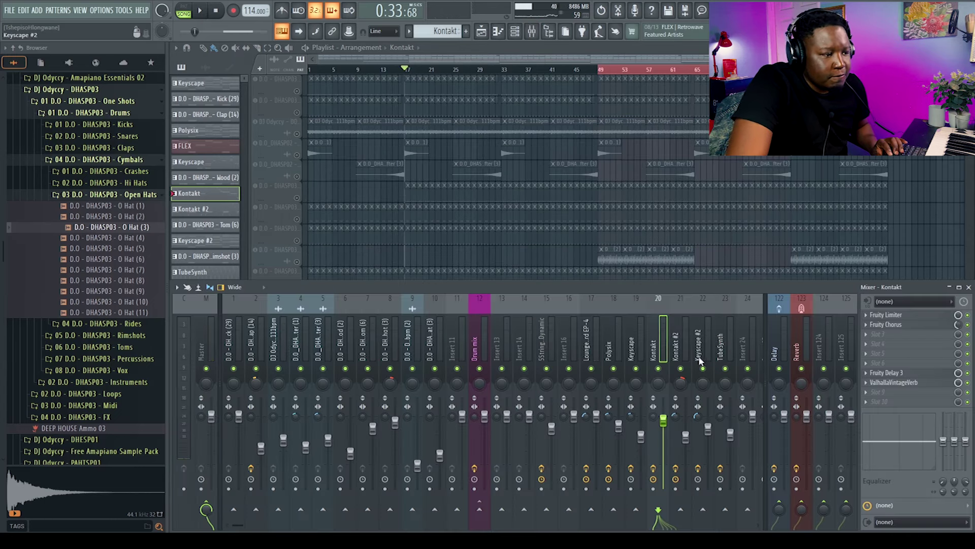
click(896, 315)
click(898, 325)
drag(527, 262, 801, 132)
drag(492, 208, 479, 108)
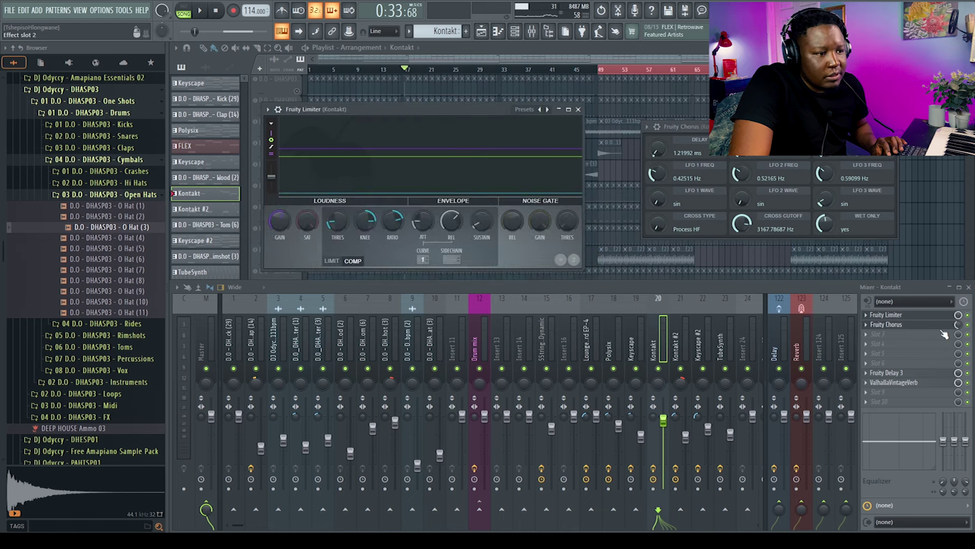
Step: Open the Kontakt channel's Fruity Delay 3 and ValhallaVintageVerb, placing the reverb window clear of the limiter and chorus
click(888, 373)
drag(502, 189, 415, 354)
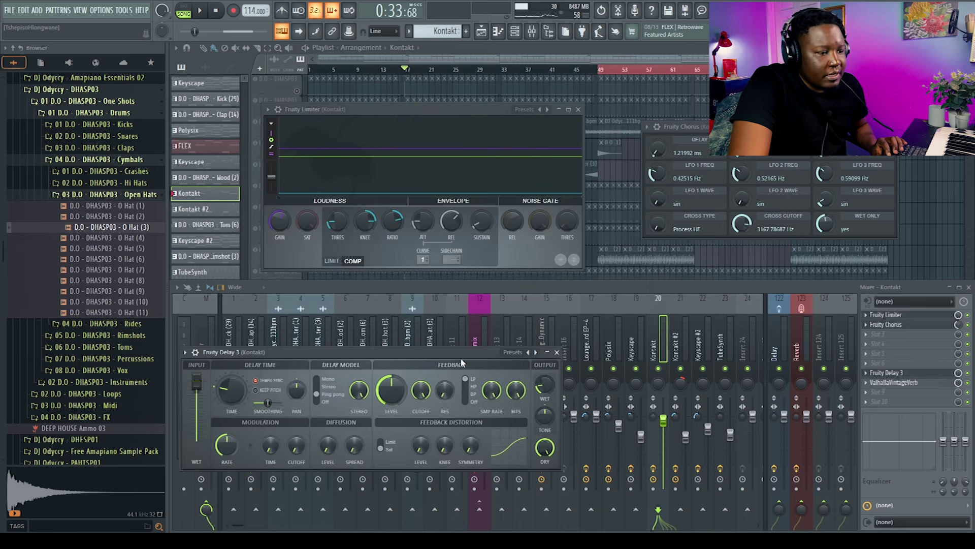
click(899, 382)
drag(484, 148, 789, 278)
drag(697, 278, 645, 278)
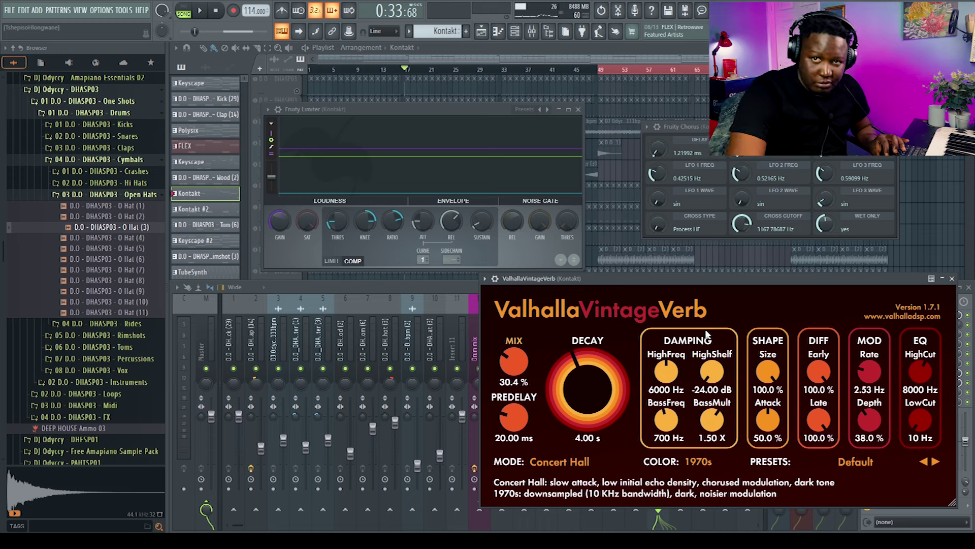
Step: Play the Kontakt part and rearrange the reverb, delay and chorus windows to view all four effects during playback
key(space)
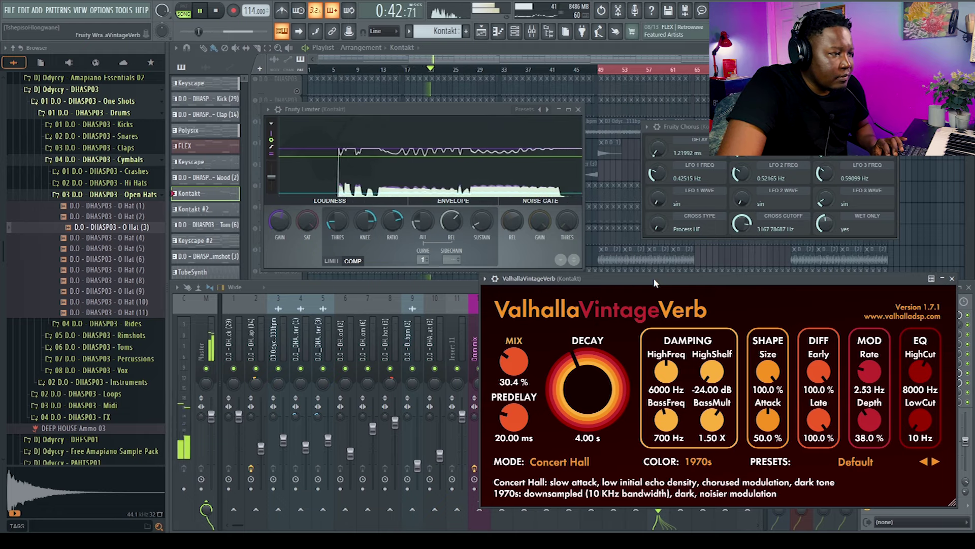
drag(679, 279, 434, 248)
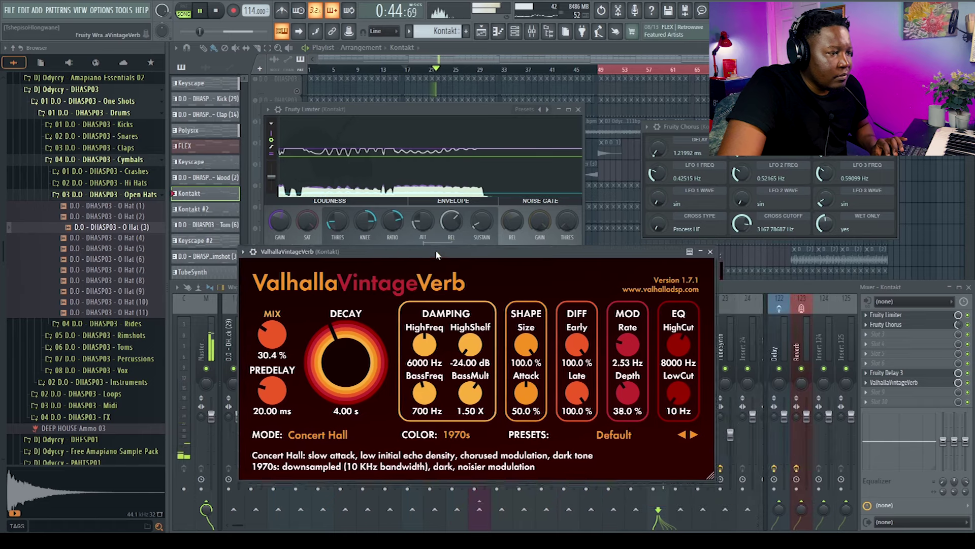
click(908, 376)
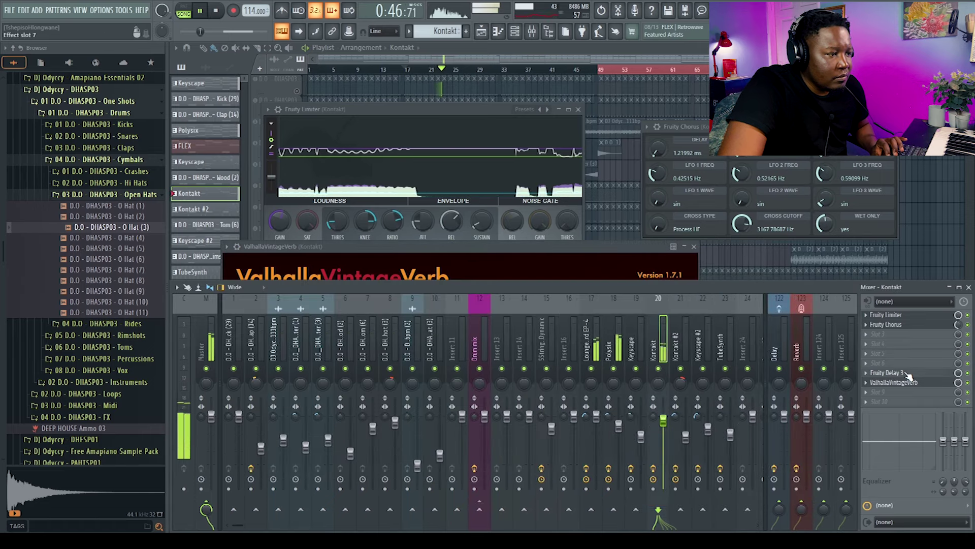
click(907, 376)
drag(477, 355, 800, 45)
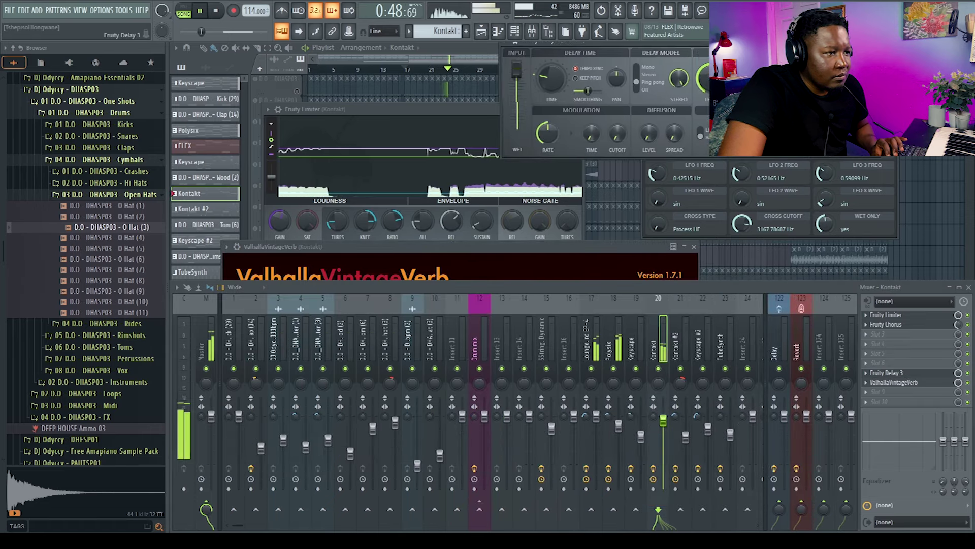
click(743, 237)
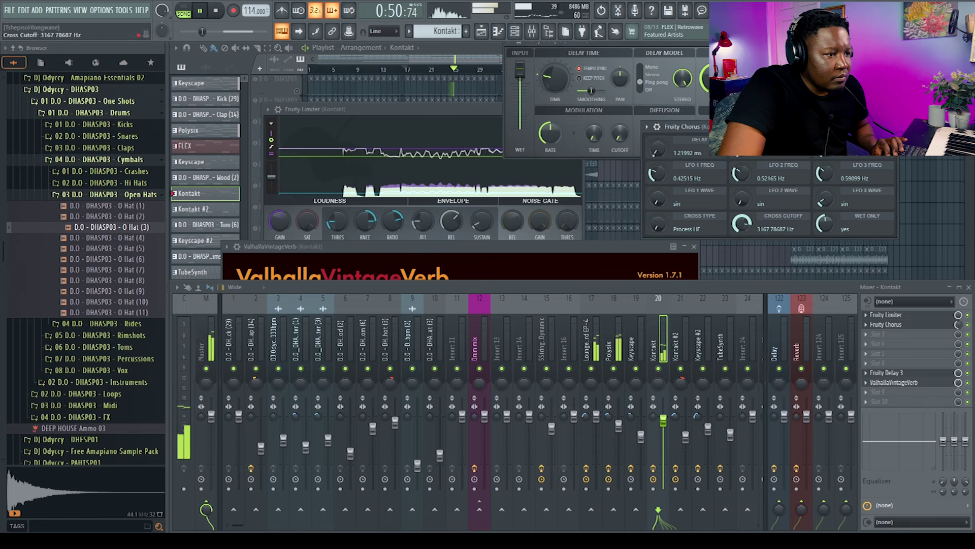
drag(745, 127, 785, 190)
drag(616, 245, 604, 283)
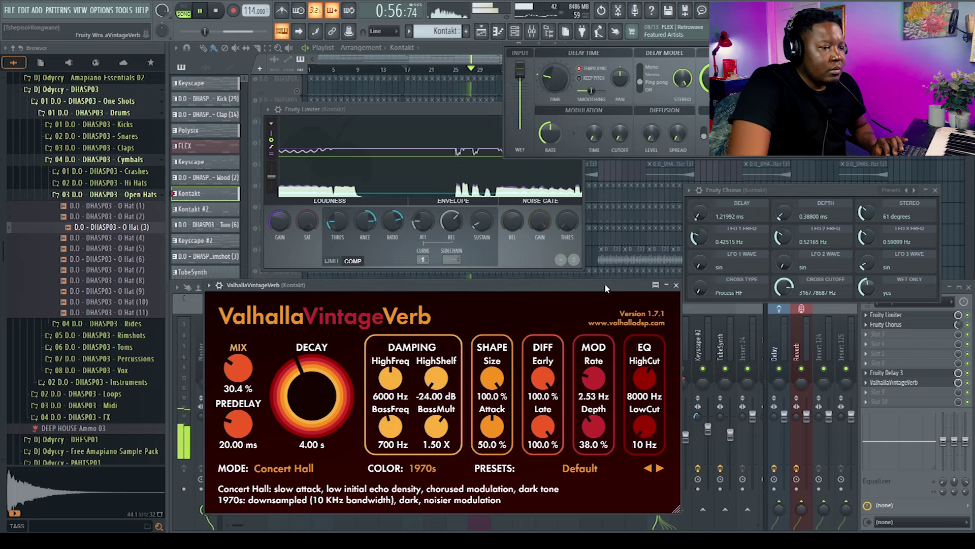
Step: Stop playback, close the Kontakt channel's four effect windows, and hide the mixer
key(space)
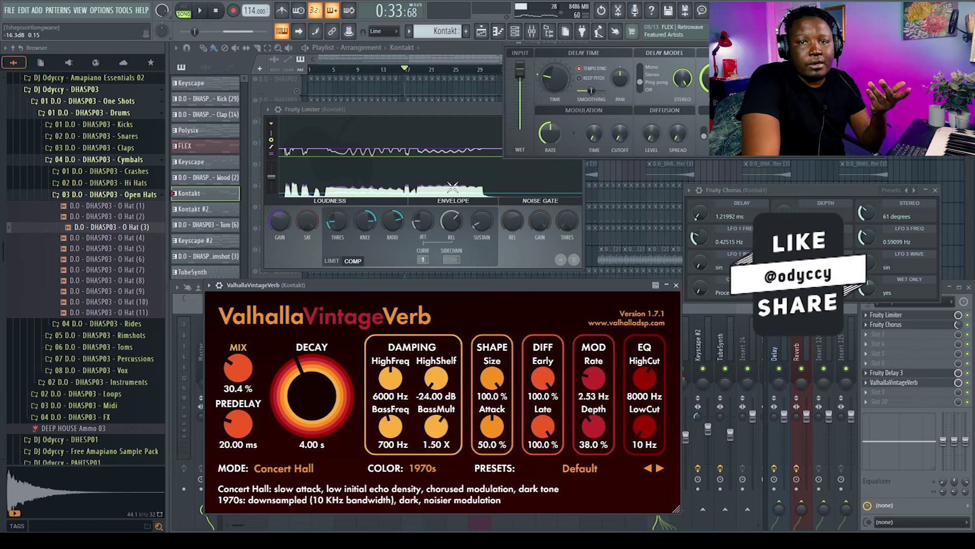
click(676, 285)
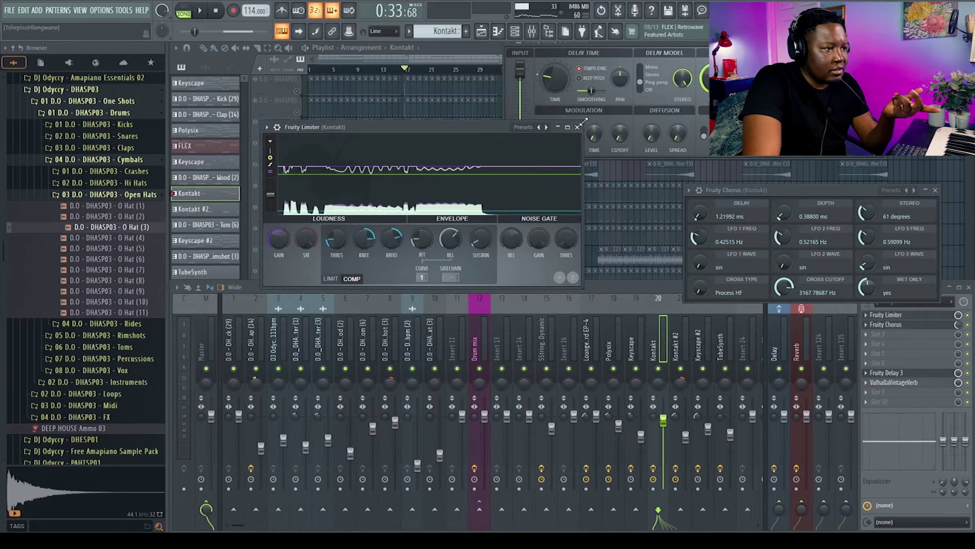
click(578, 127)
key(Escape)
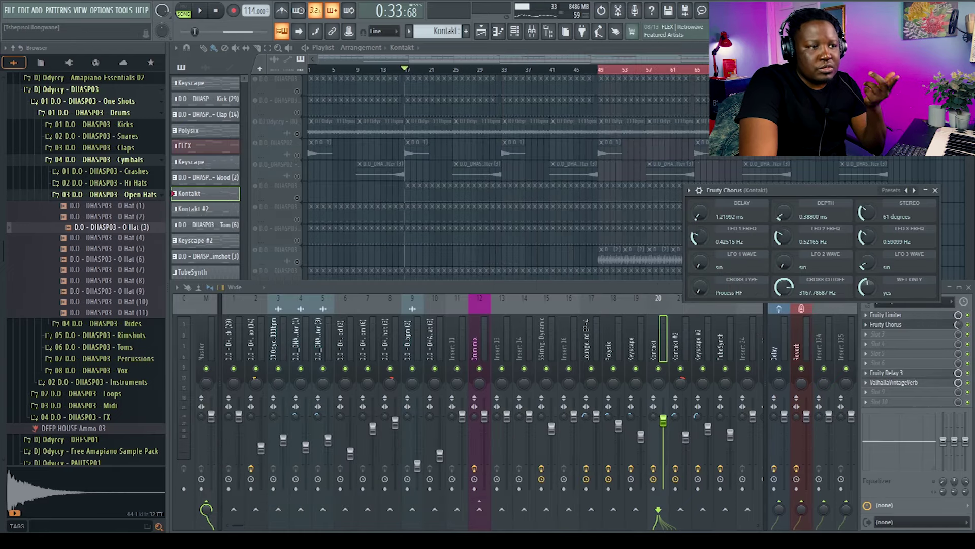
click(939, 189)
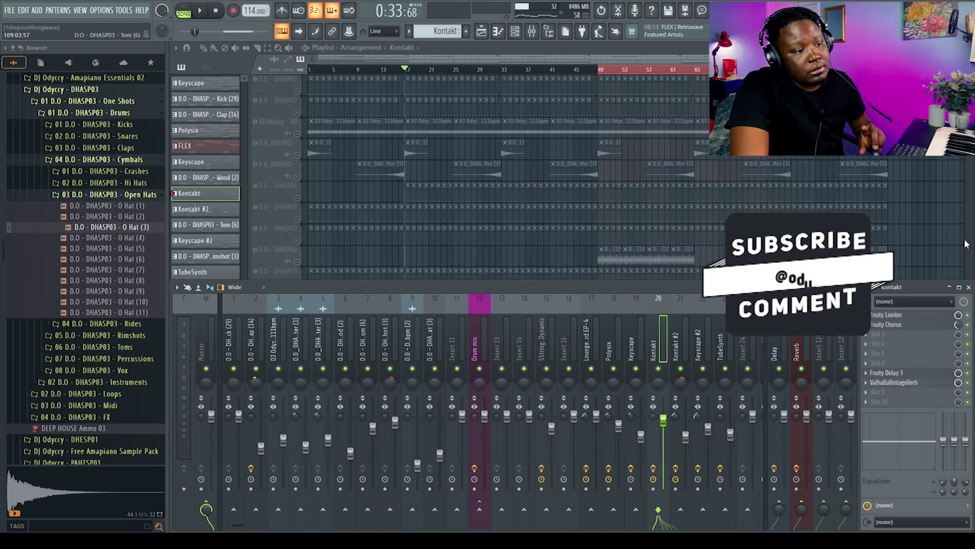
key(F9)
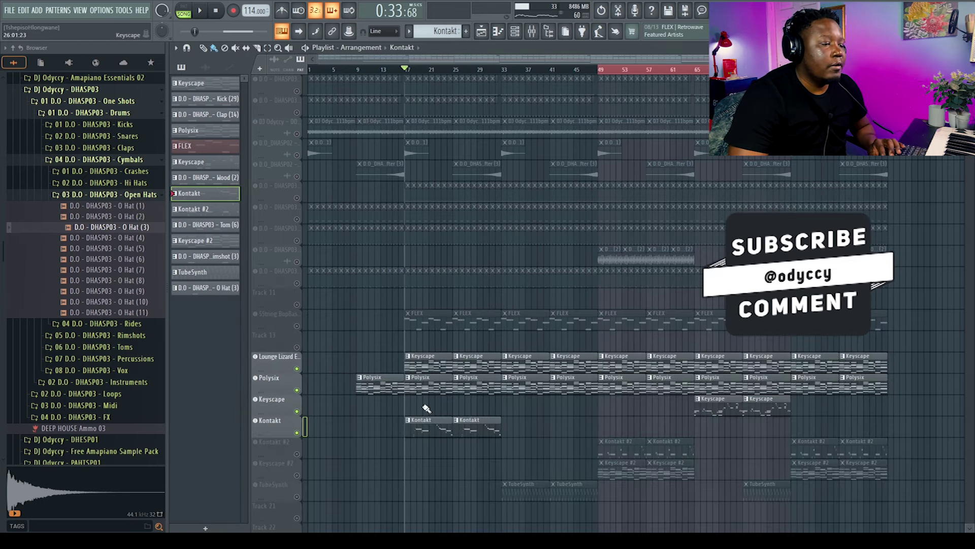
Step: Unmute the Kontakt #2 playlist track, move the playhead to bar 49, and open its Kontakt instrument
click(299, 453)
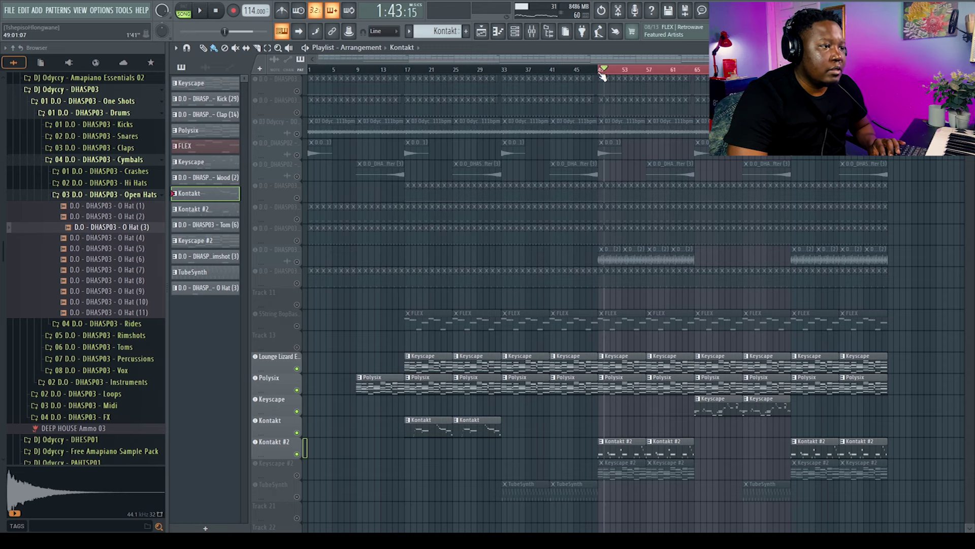
click(284, 443)
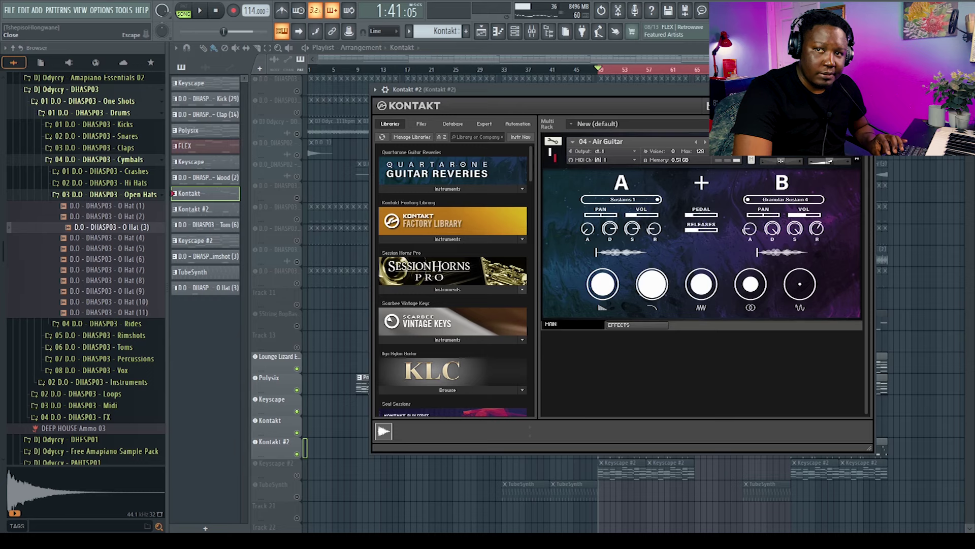
Step: Play the Kontakt #2 part and open its channel's Fruity Parametric EQ 2 and Fruity Limiter, arranging both windows side by side
click(867, 90)
key(space)
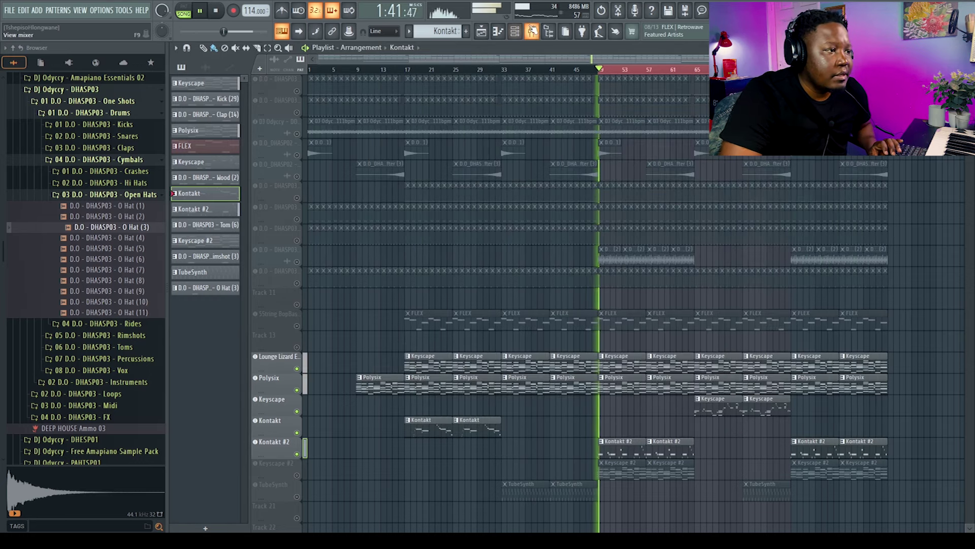
click(532, 31)
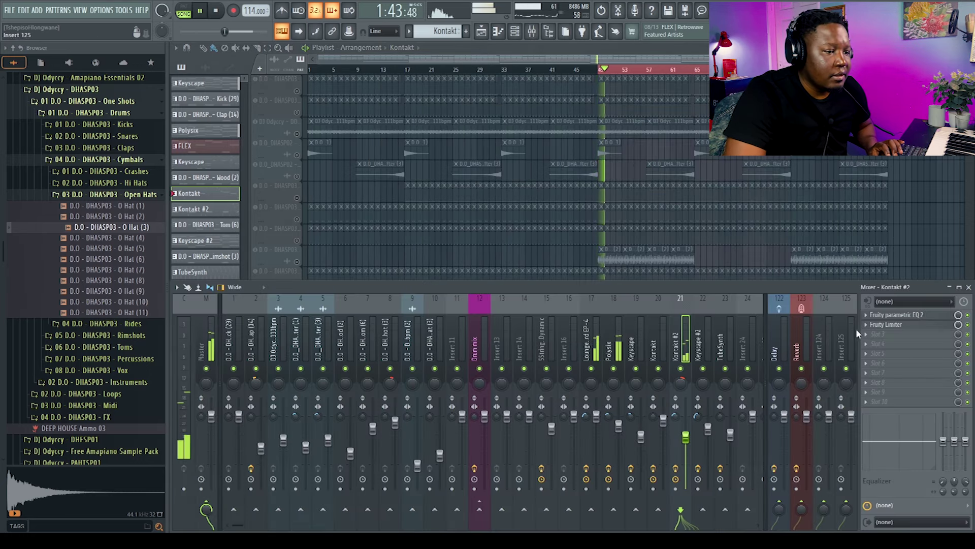
click(889, 316)
click(887, 325)
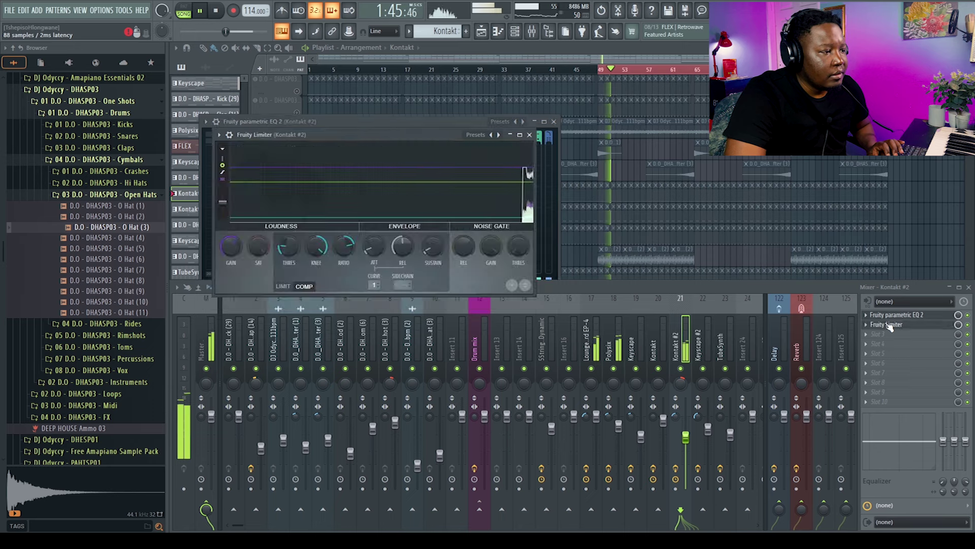
drag(400, 122, 629, 123)
drag(370, 133, 340, 136)
drag(623, 124, 709, 131)
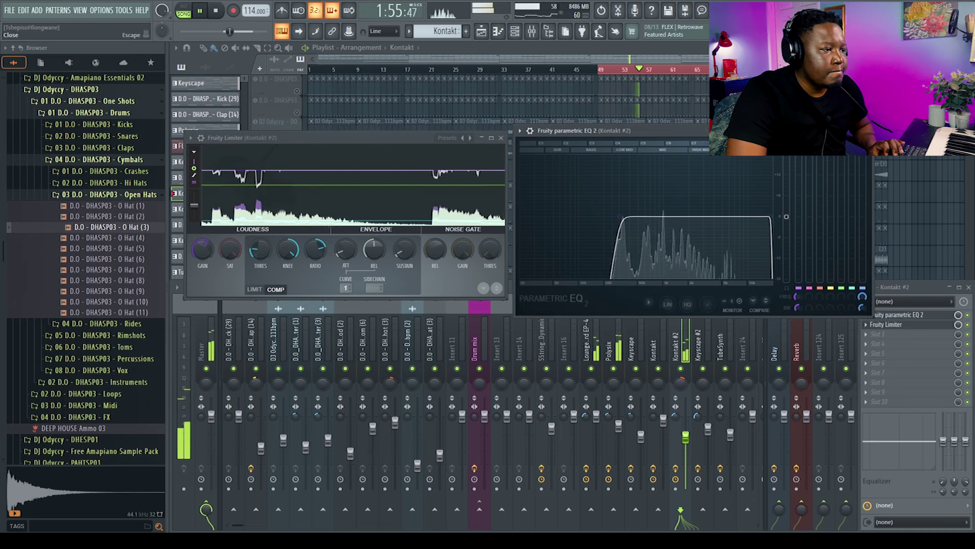
Step: Close the Kontakt #2 channel's equalizer and limiter windows and hide the mixer
click(865, 131)
key(Escape)
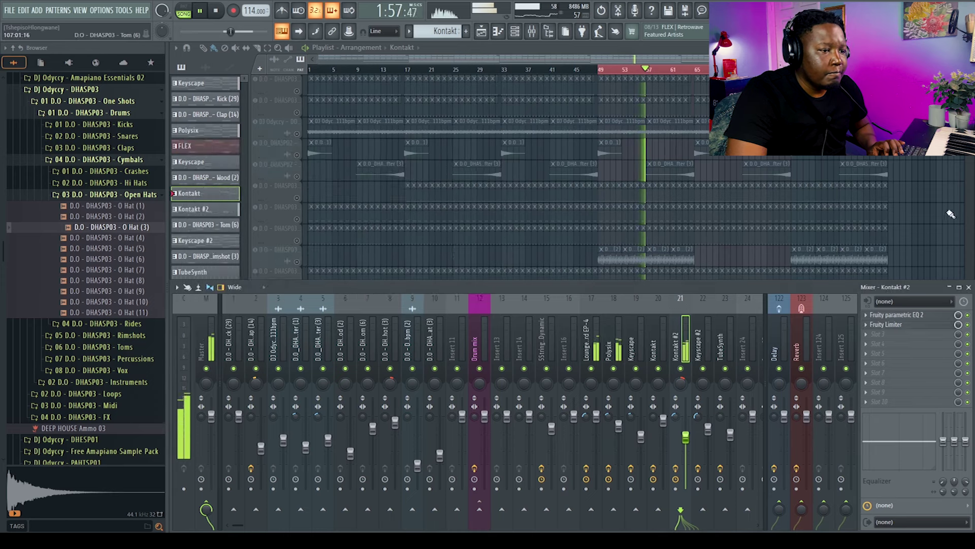
key(F9)
Step: View the Kontakt #2 clip's full note pattern in the piano roll during playback, stop, and return to the playlist
double_click(617, 448)
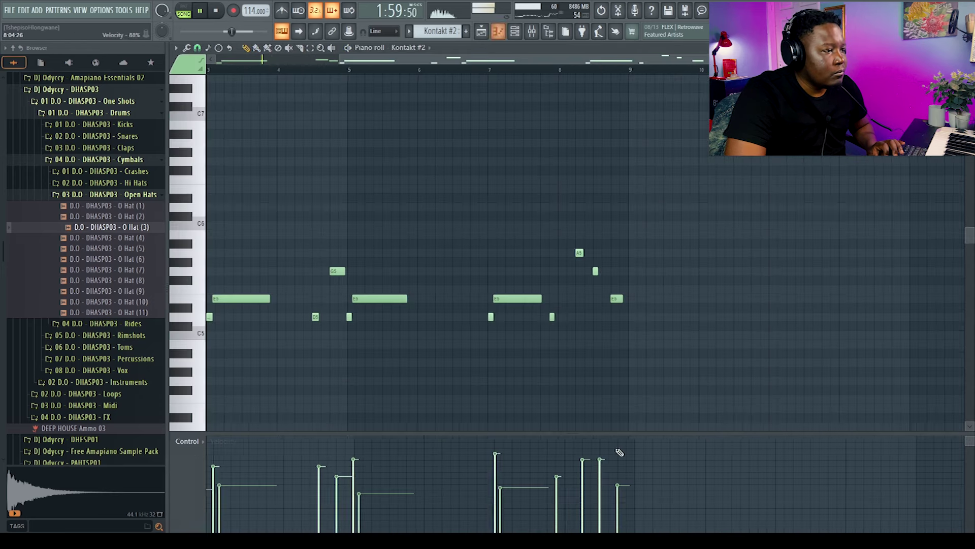
drag(339, 62, 218, 62)
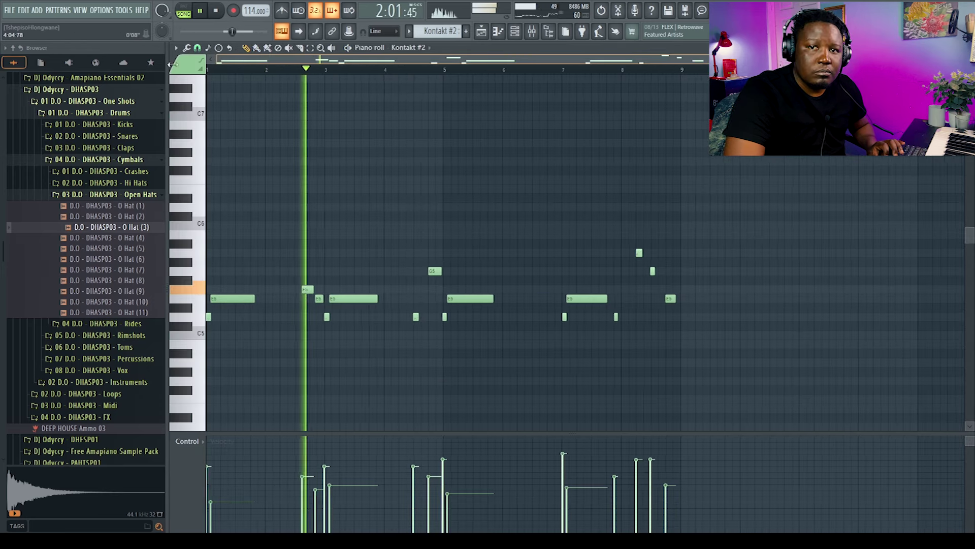
scroll(767, 244, down, 3)
scroll(767, 245, down, 1)
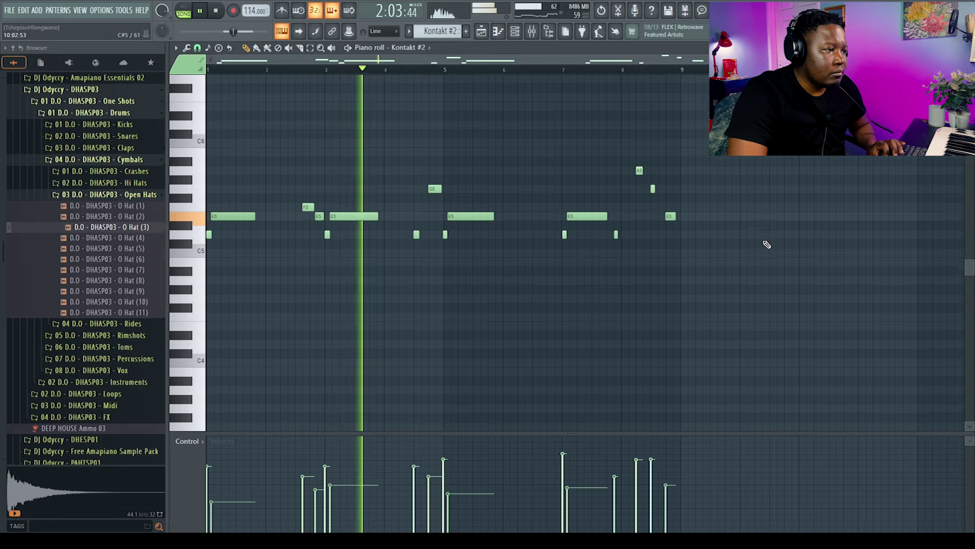
scroll(767, 245, up, 2)
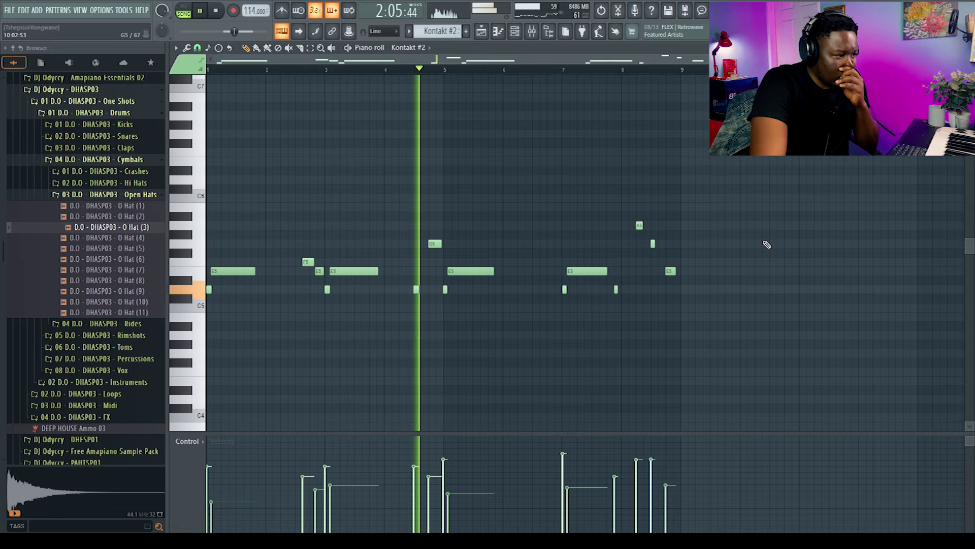
key(space)
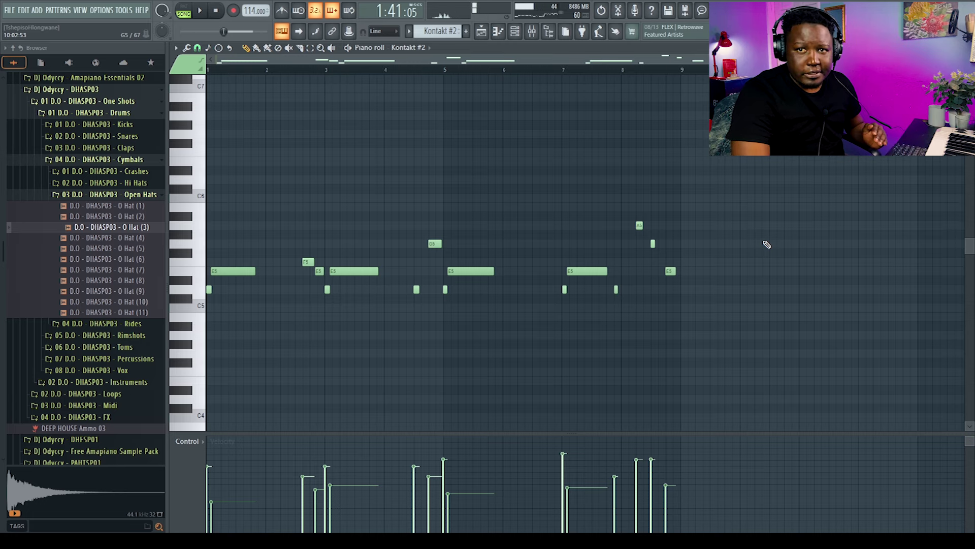
key(F5)
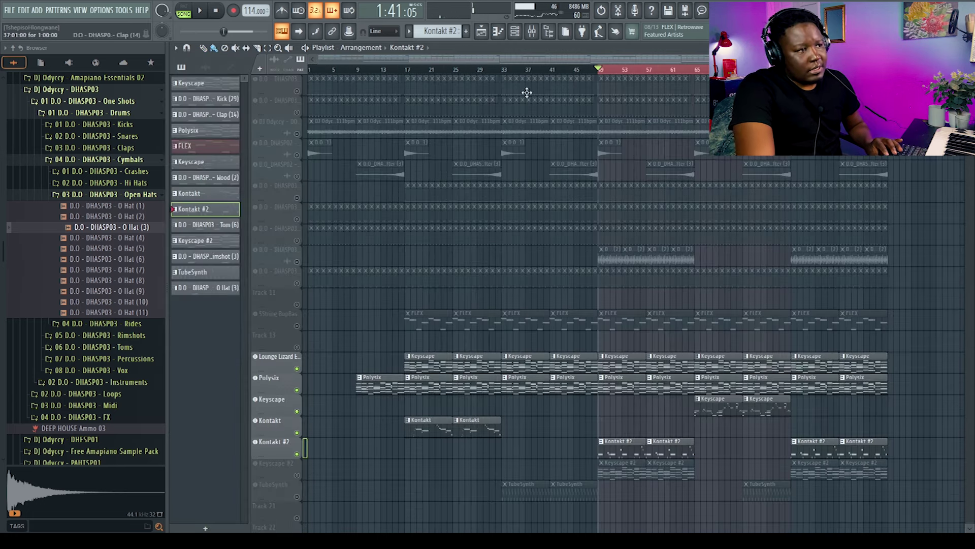
Step: Review the Kontakt #2 channel's Fruity Parametric EQ 2 and Fruity Limiter one at a time with playback stopped, closing each and the mixer
click(532, 32)
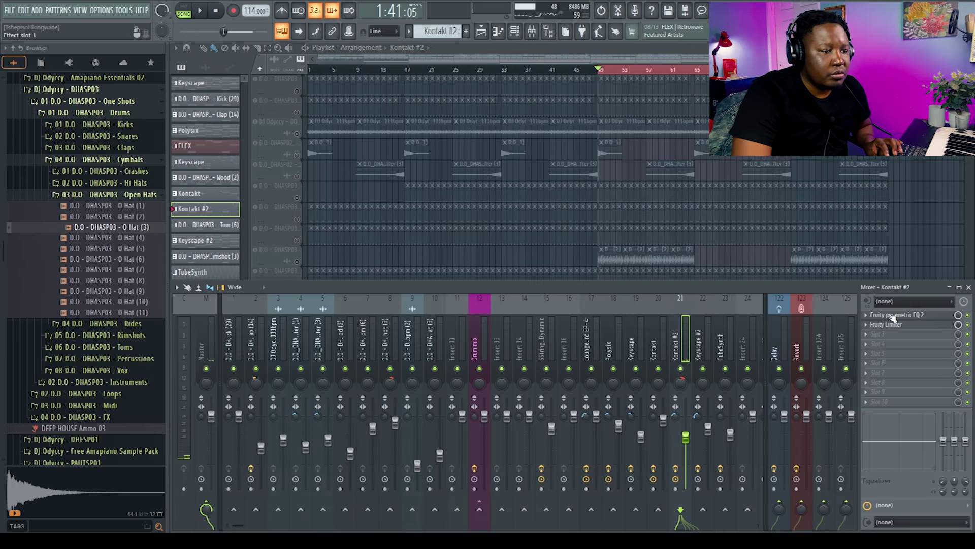
click(892, 316)
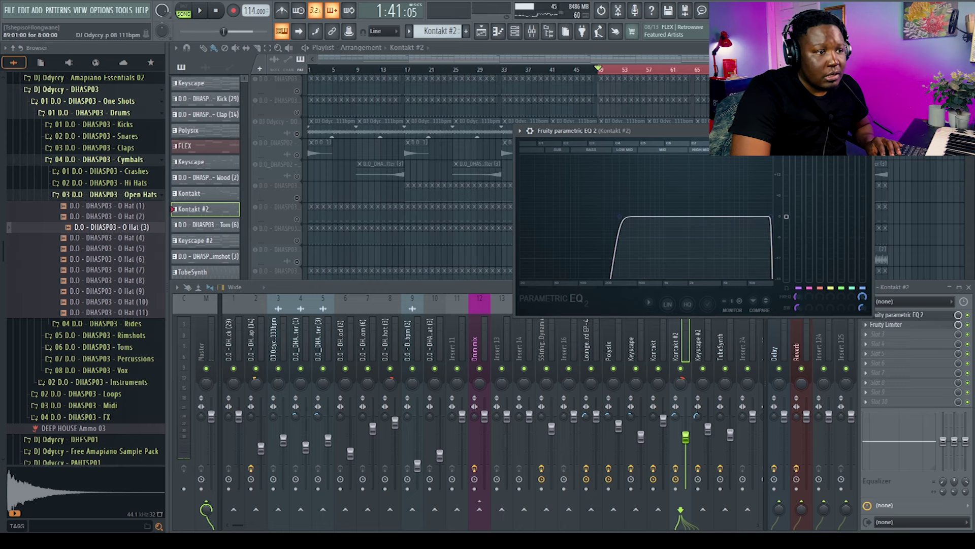
click(866, 131)
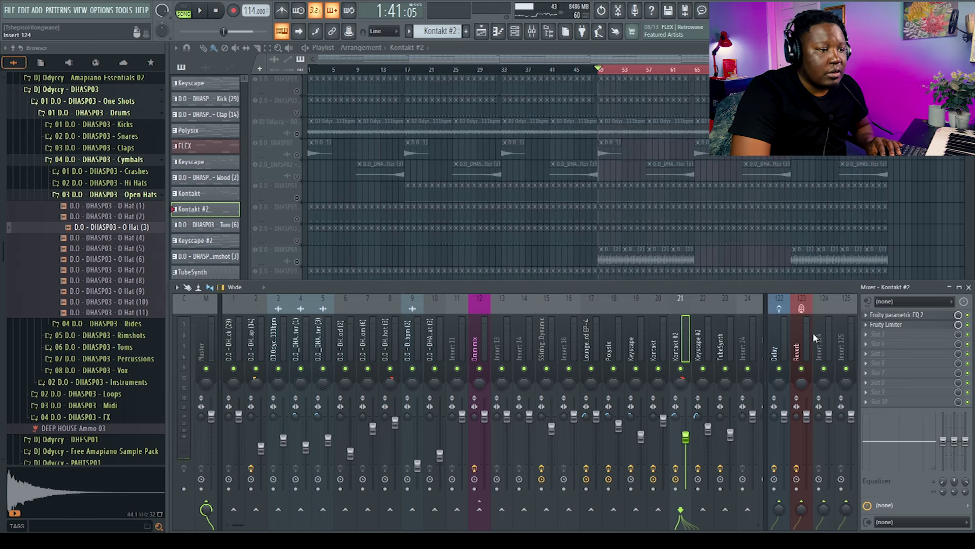
click(903, 326)
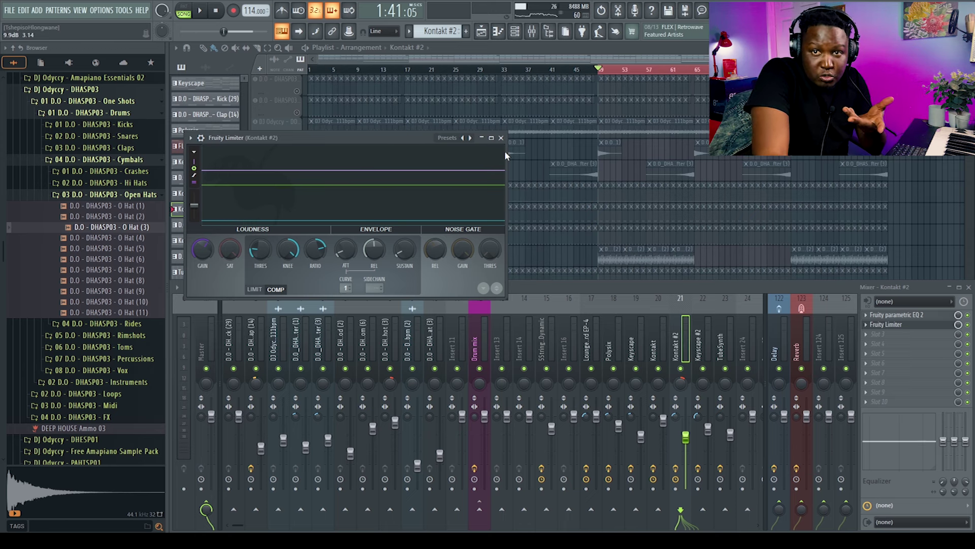
click(500, 138)
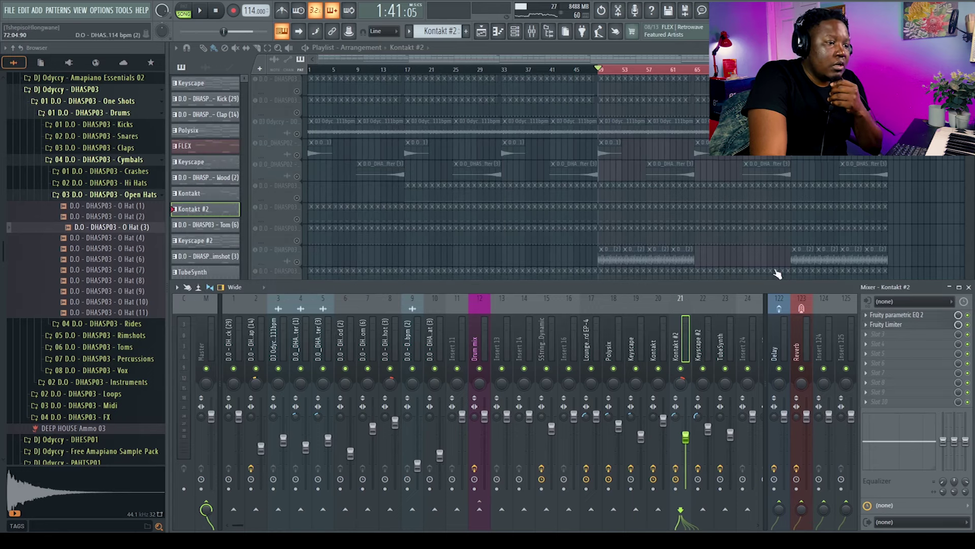
key(F9)
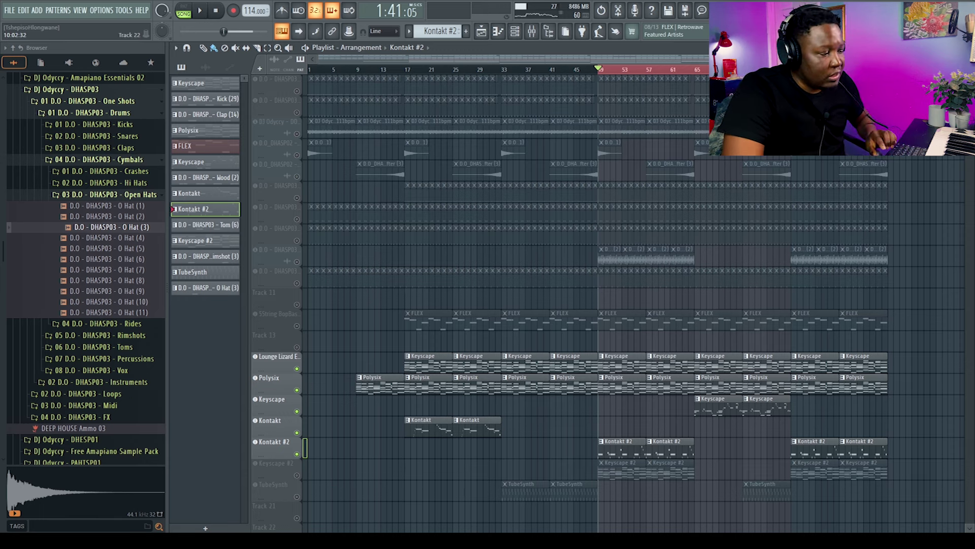
Step: Unmute the Keyscape #2 playlist track and view its Keyscape instrument, closing the instrument window once checked
click(299, 476)
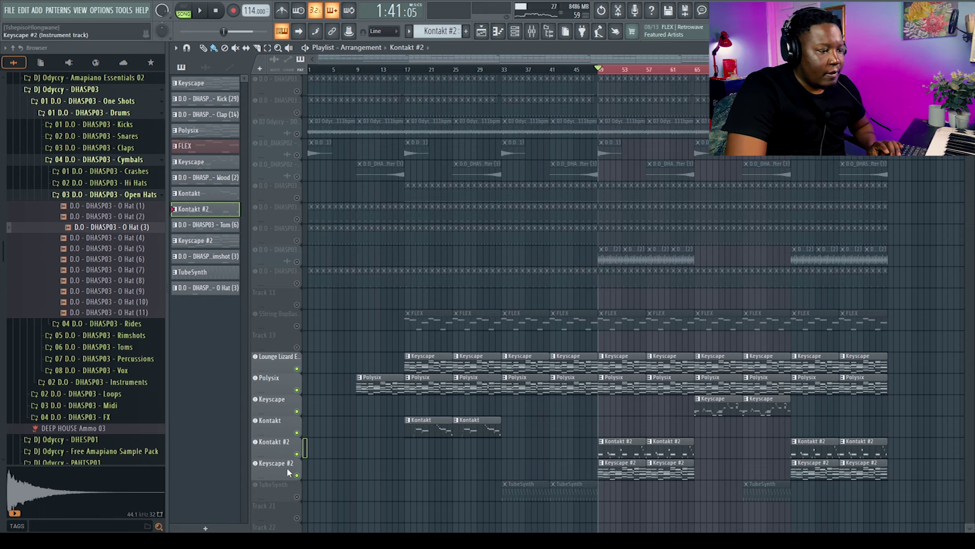
click(274, 467)
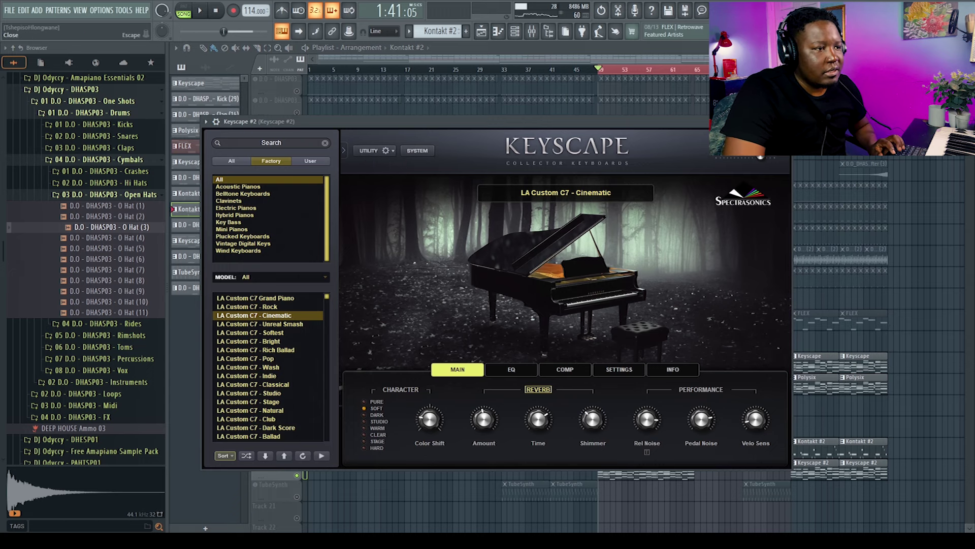
click(787, 121)
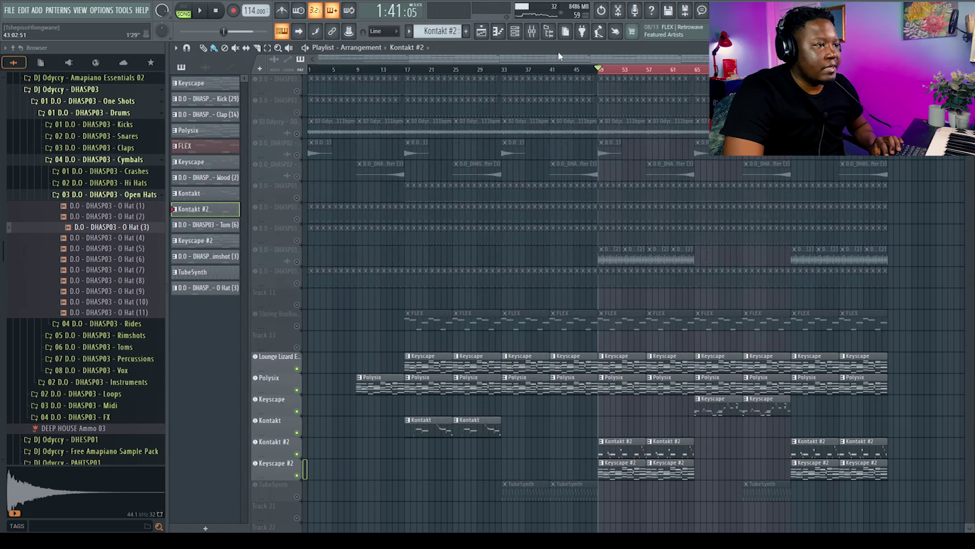
Step: Play the Keyscape #2 part while examining its channel's Fruity Parametric EQ 2, and stop with the equalizer and mixer closed
key(space)
key(F9)
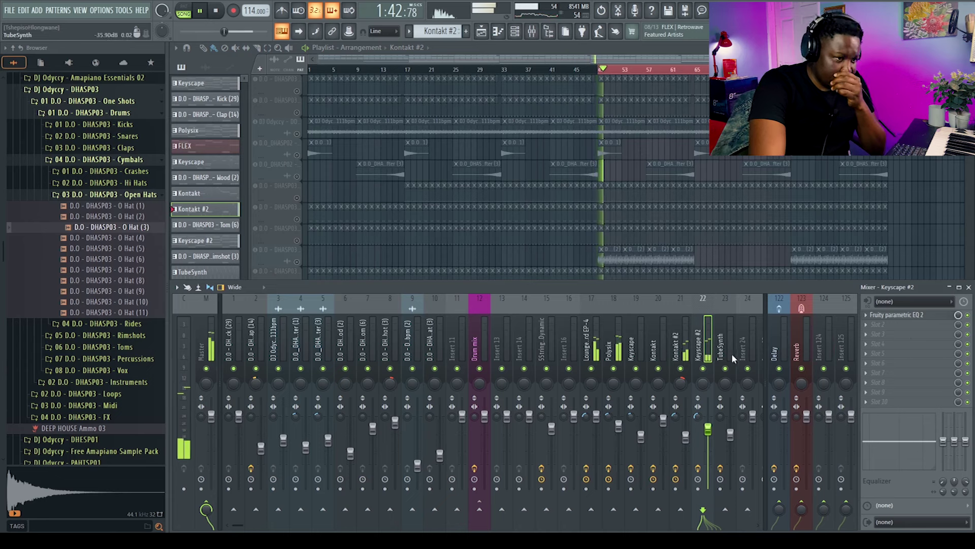
click(895, 314)
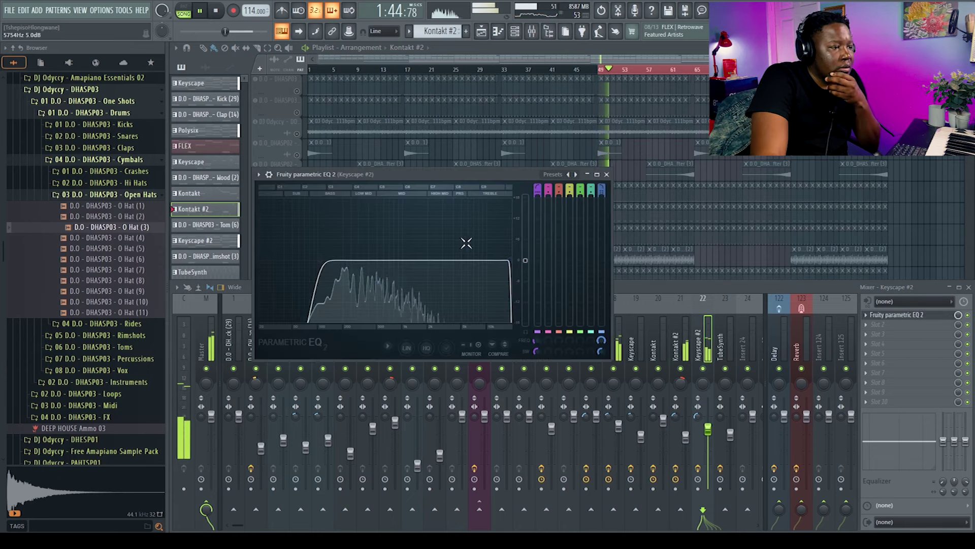
drag(440, 173, 401, 78)
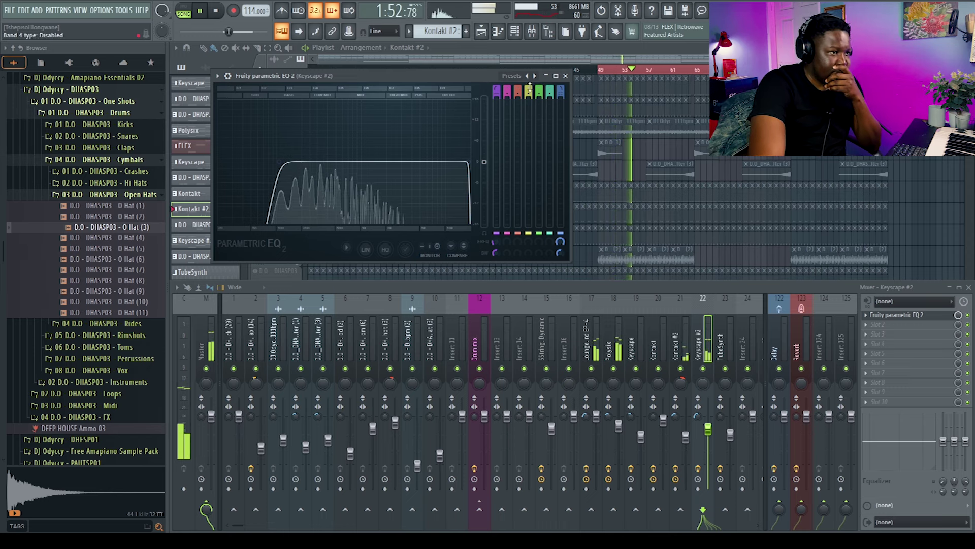
click(566, 75)
key(space)
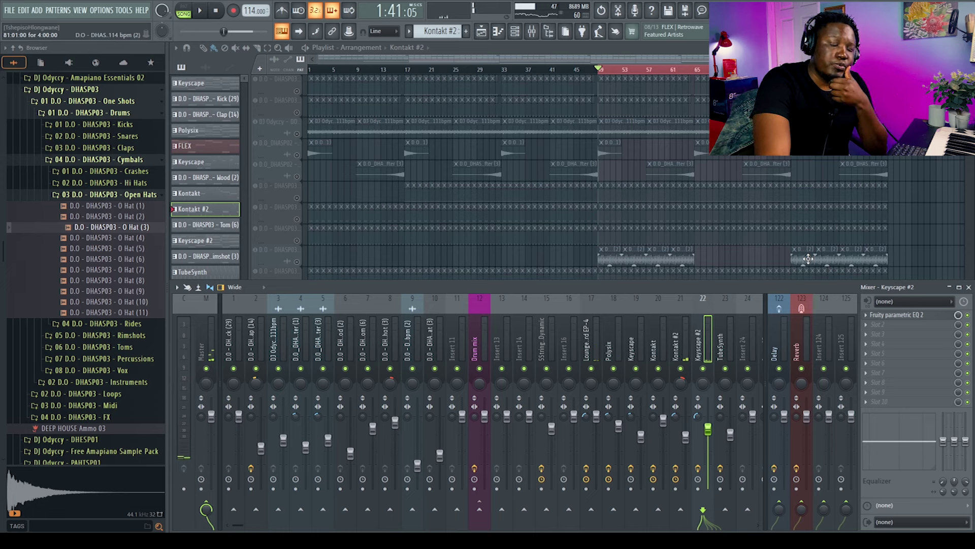
key(F9)
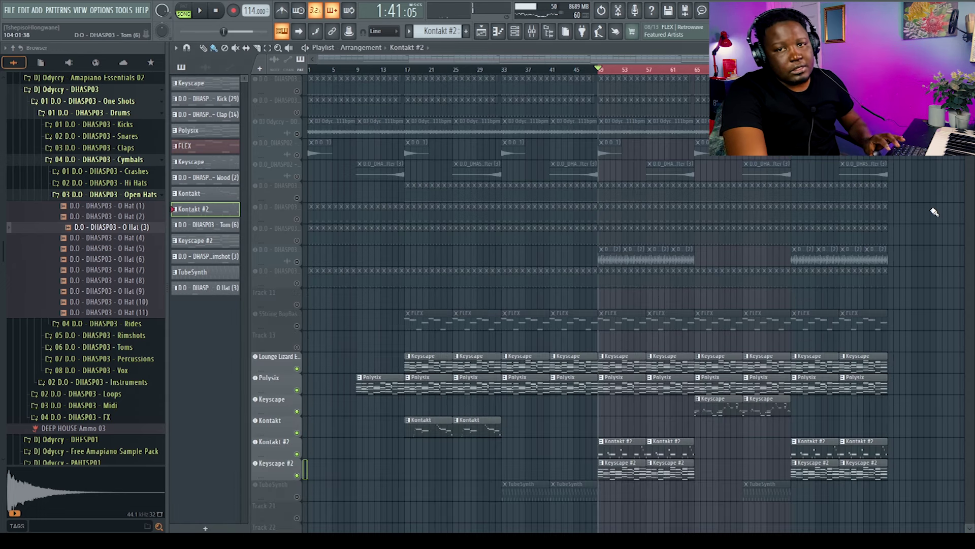
Step: Unmute the TubeSynth playlist track and start playback from bar 33
click(298, 496)
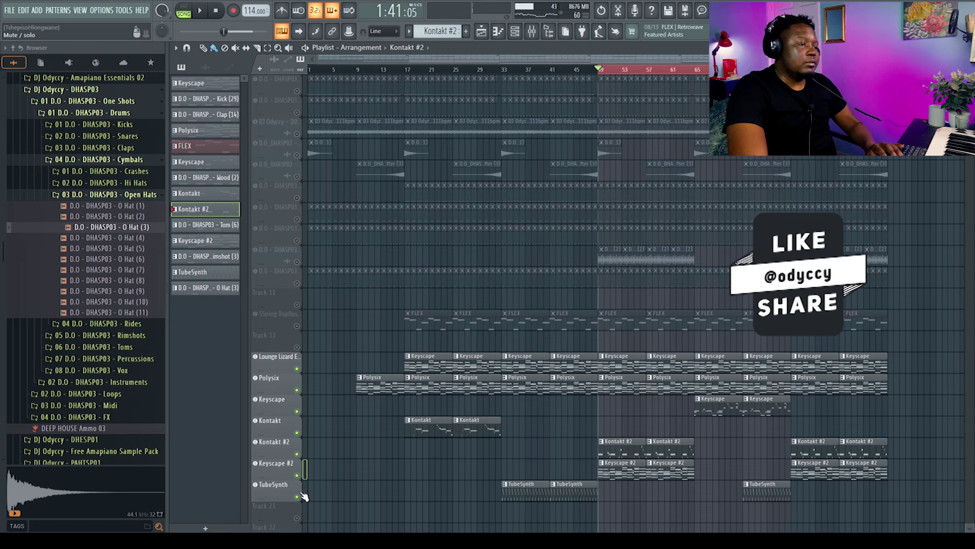
click(504, 71)
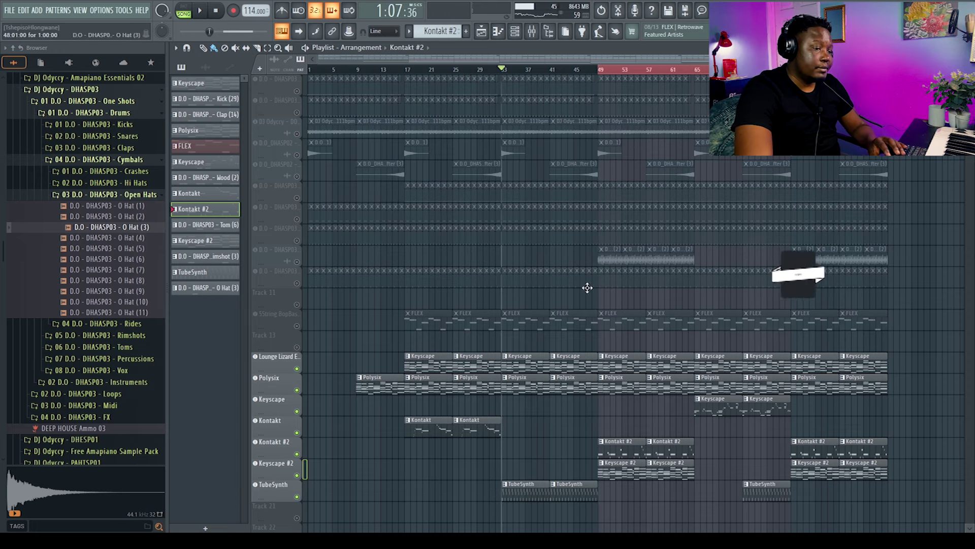
key(space)
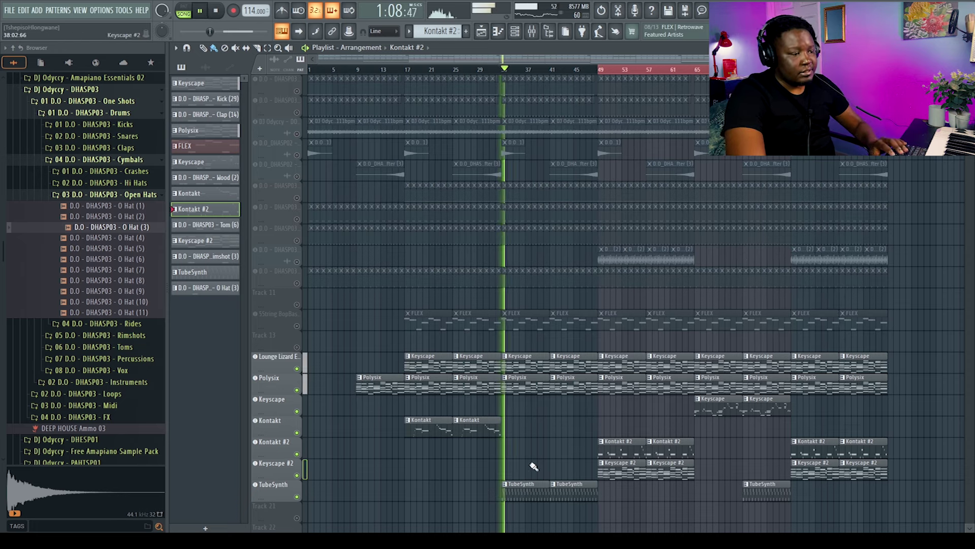
Step: View the TubeSynth instrument and its clip's full note pattern during playback, and return to the playlist with playback stopped
click(282, 487)
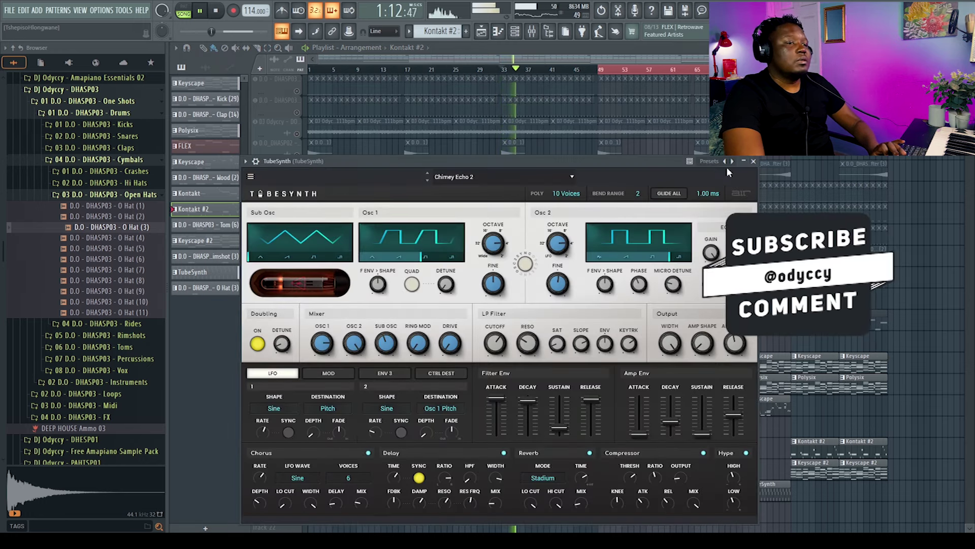
click(754, 162)
double_click(538, 483)
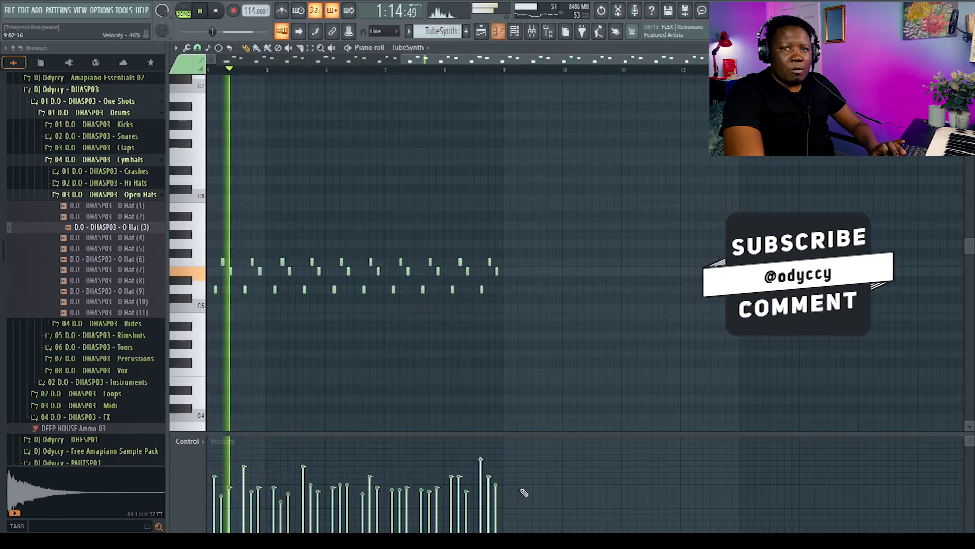
drag(275, 60, 216, 60)
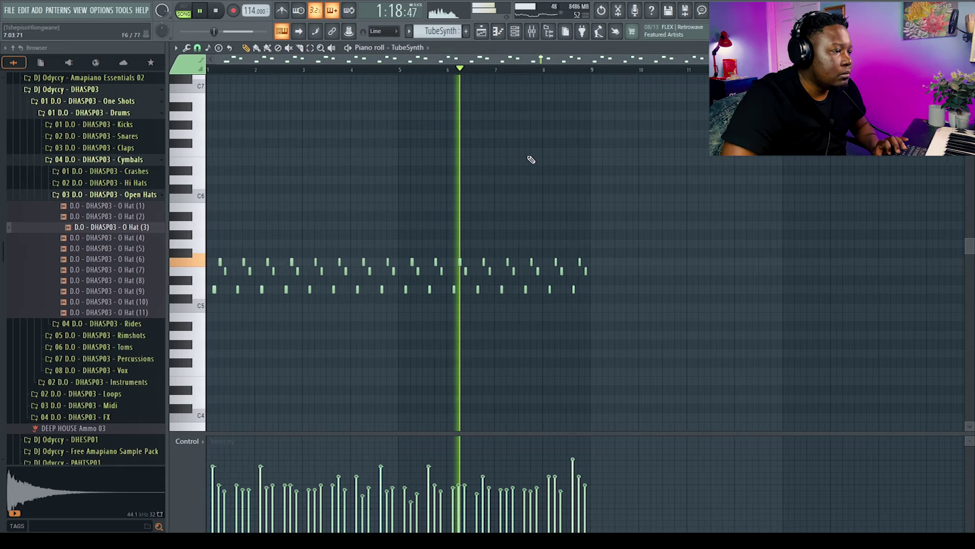
key(space)
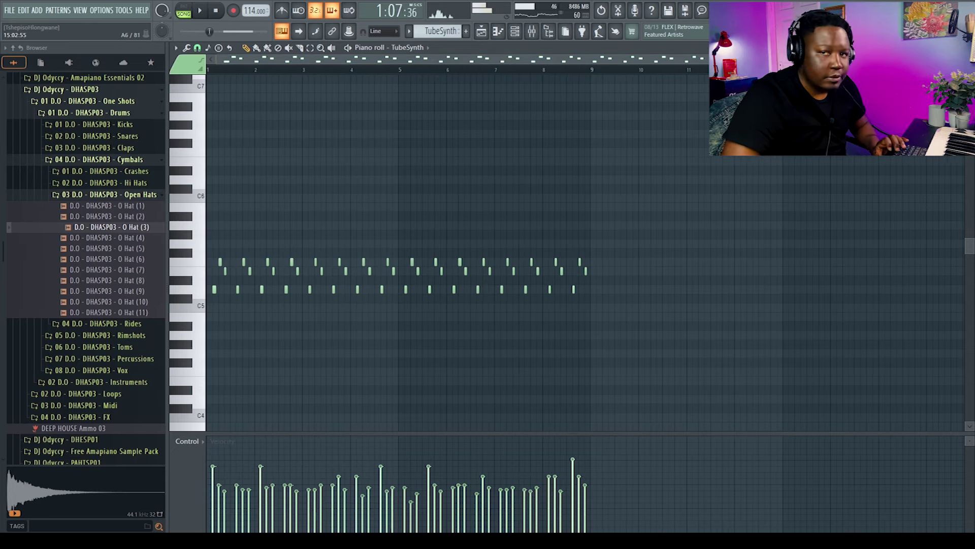
click(969, 48)
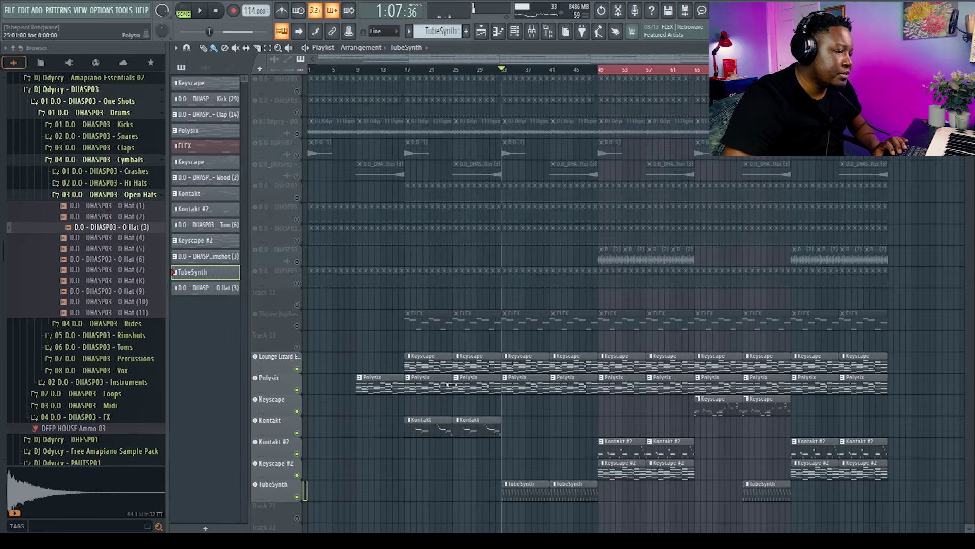
Step: Recheck the TubeSynth instrument's preset, close its window, and show the TubeSynth channel in the mixer
click(298, 486)
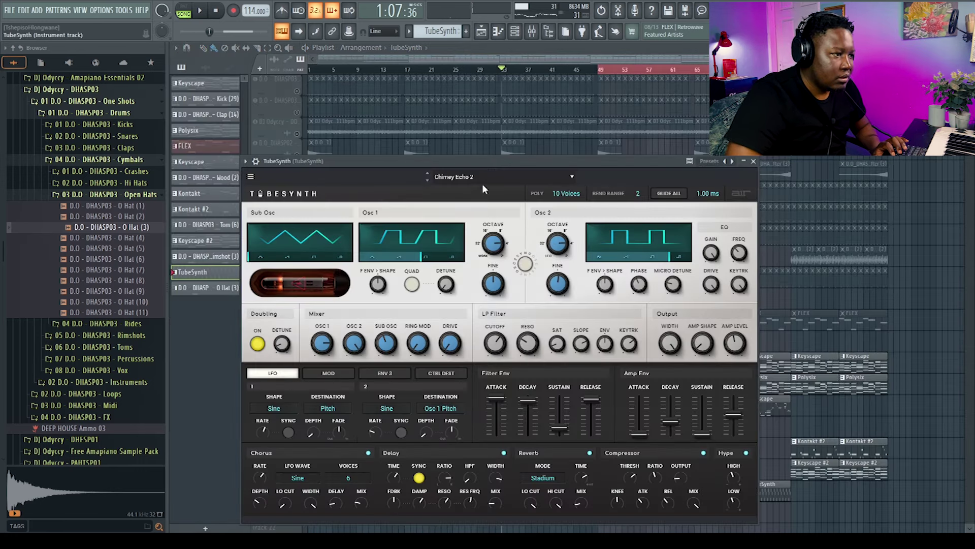
click(755, 161)
click(532, 32)
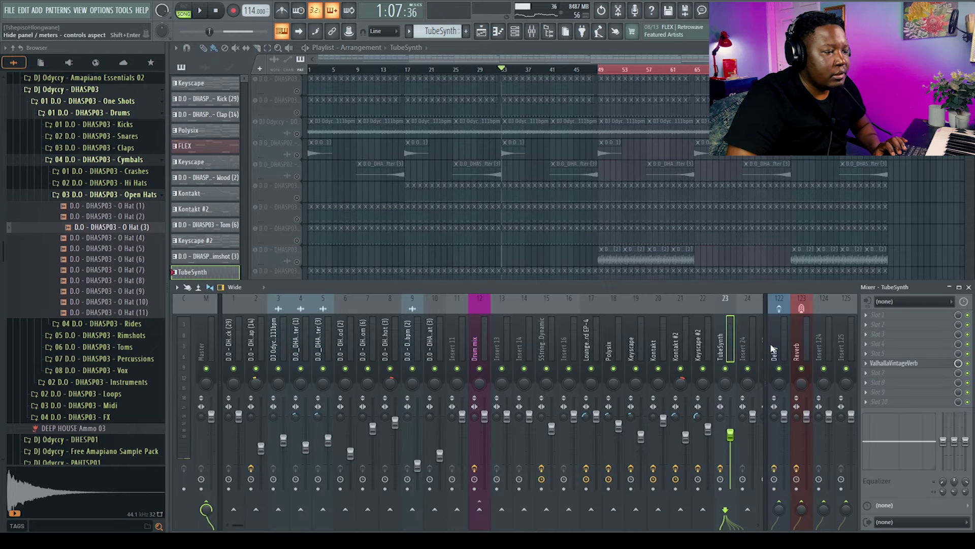
Step: View the ValhallaVintageVerb settings on the TubeSynth channel, and close the reverb and the mixer
click(909, 365)
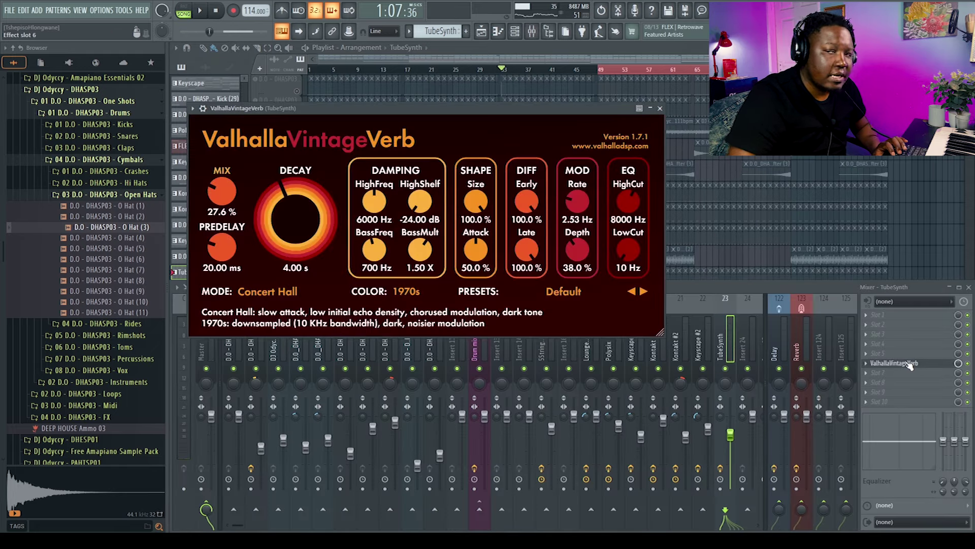
click(660, 109)
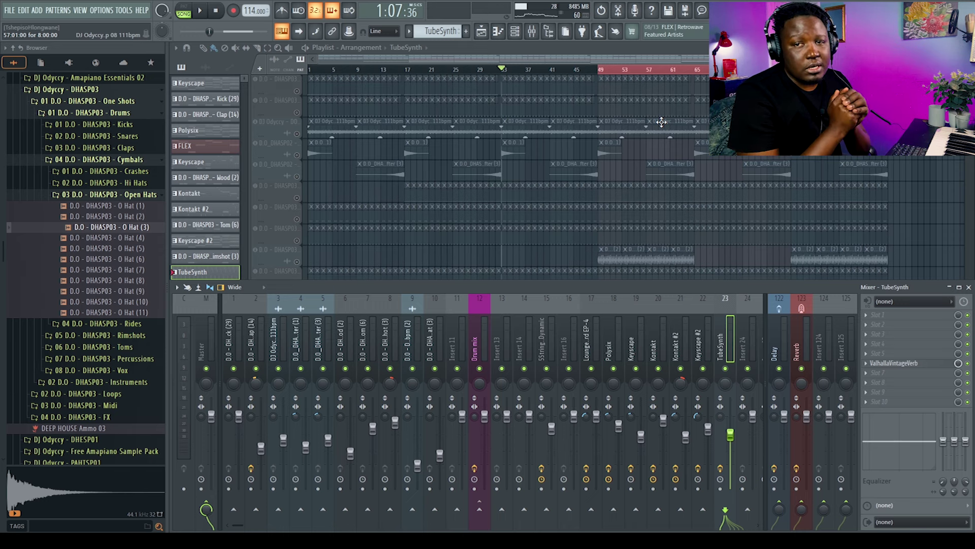
key(F9)
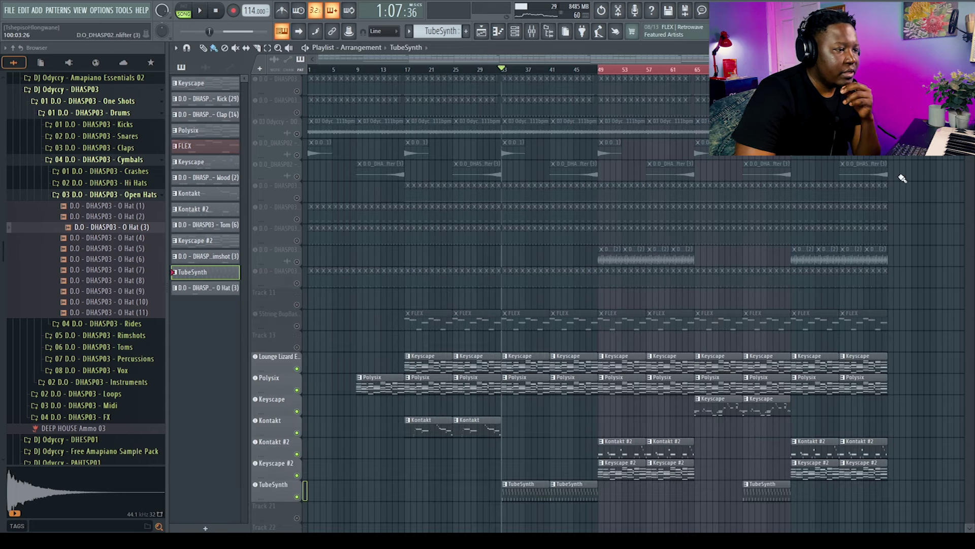
Step: Unmute the 5String BopBass playlist track, check its FLEX bass preset, and start playback from bar 17
click(297, 325)
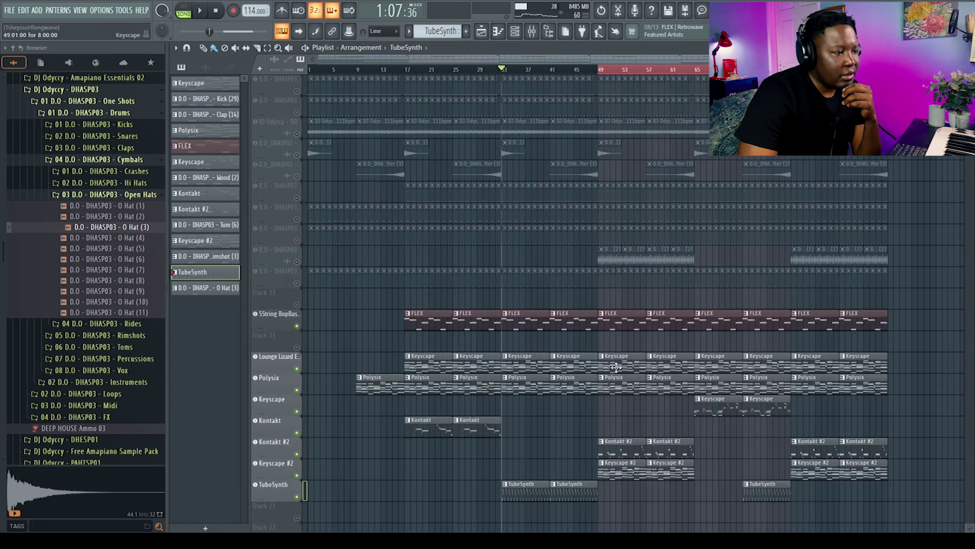
click(406, 69)
click(287, 316)
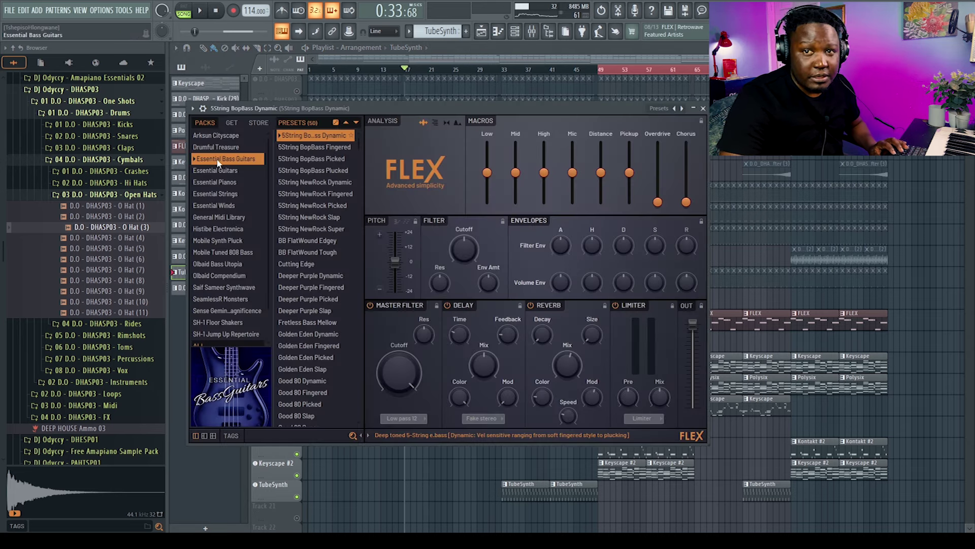
click(703, 108)
key(space)
Step: View the FLEX bass clip's note pattern in the piano roll during playback, and return to the playlist
click(532, 31)
click(532, 31)
key(F7)
key(Escape)
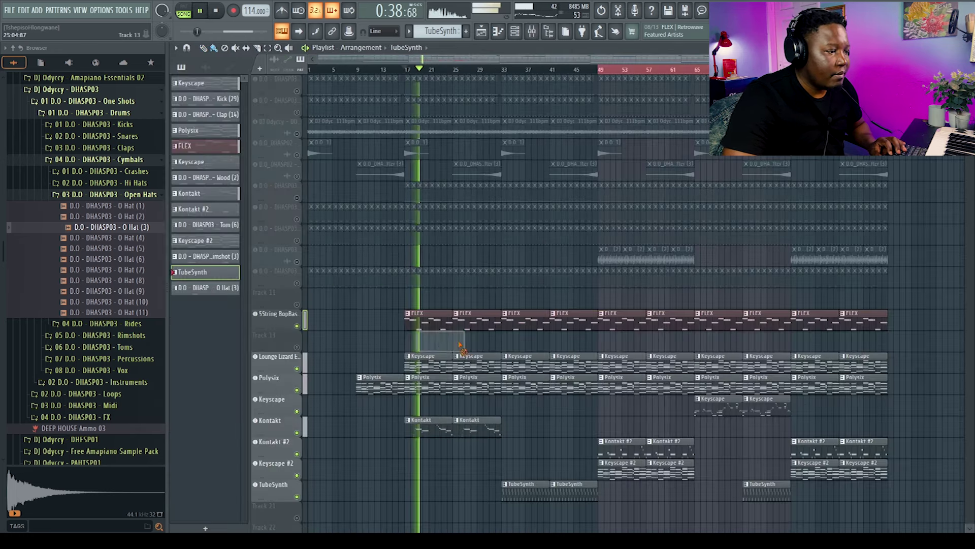
double_click(429, 323)
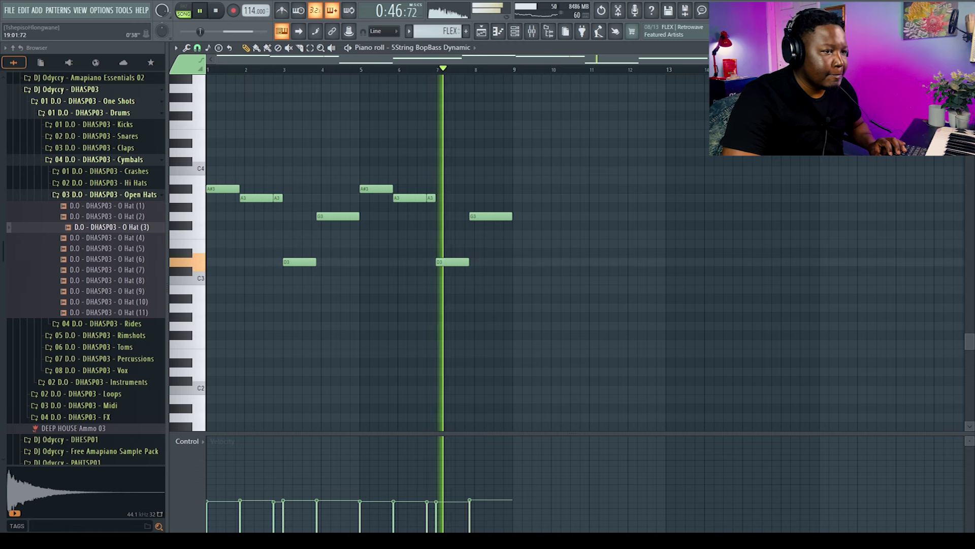
click(968, 47)
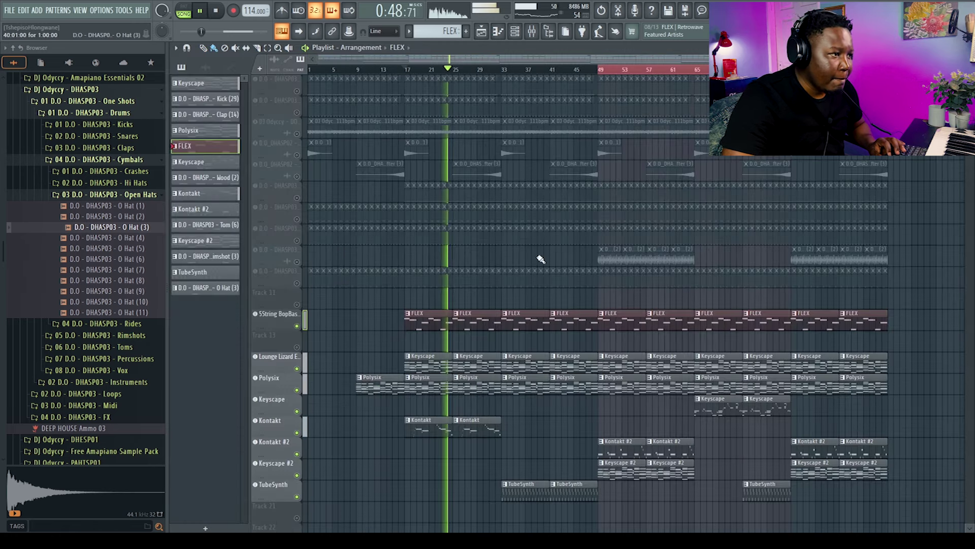
Step: Examine the Fruity Limiter on the 5String BopBass mixer channel during playback, and stop with the limiter and mixer closed
key(F9)
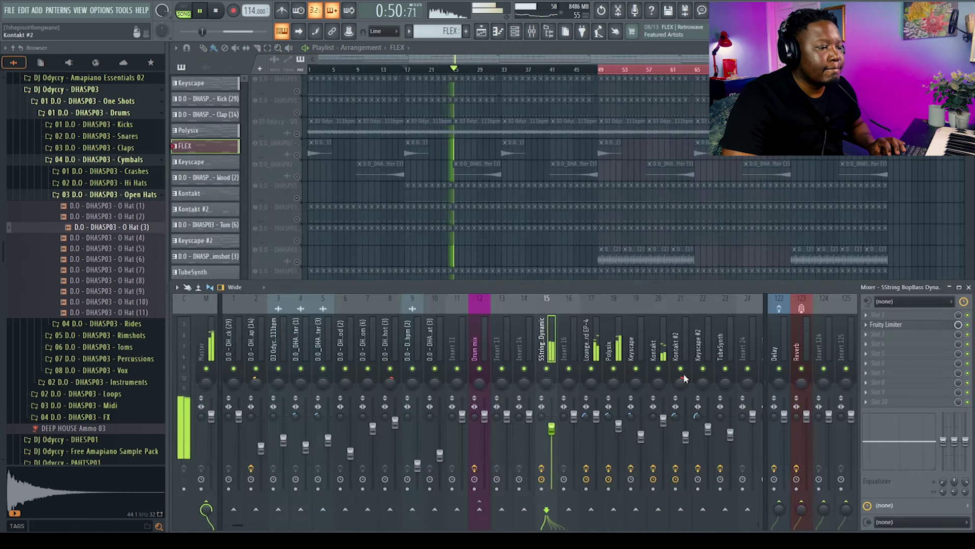
key(space)
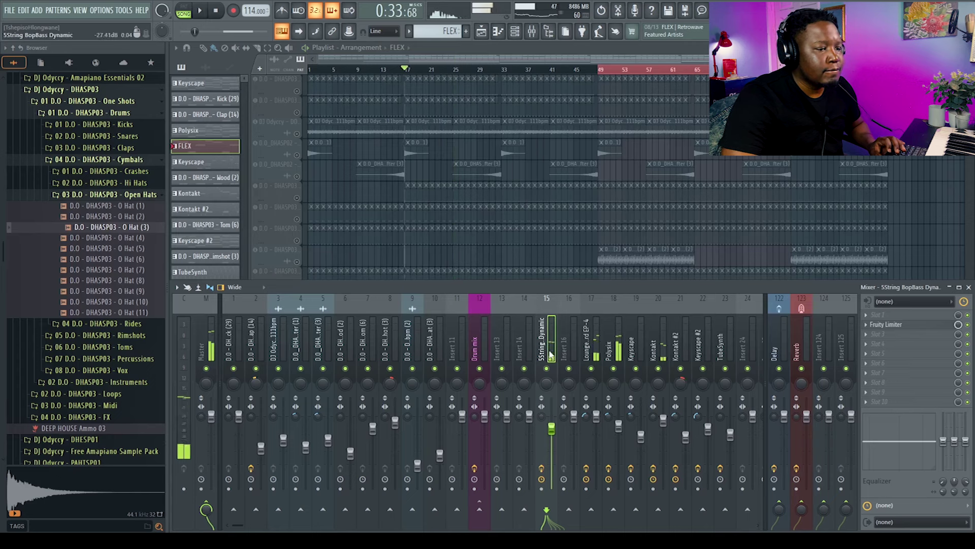
click(895, 325)
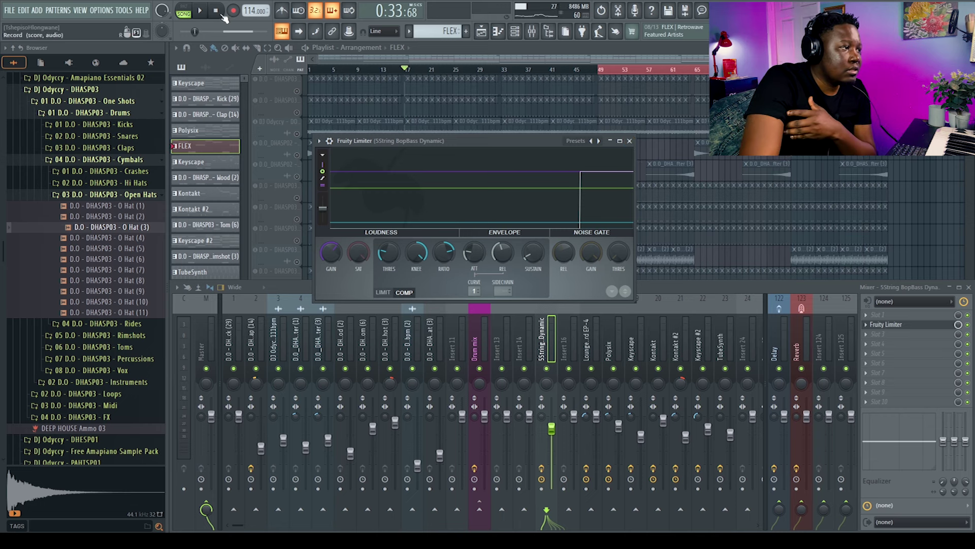
click(201, 11)
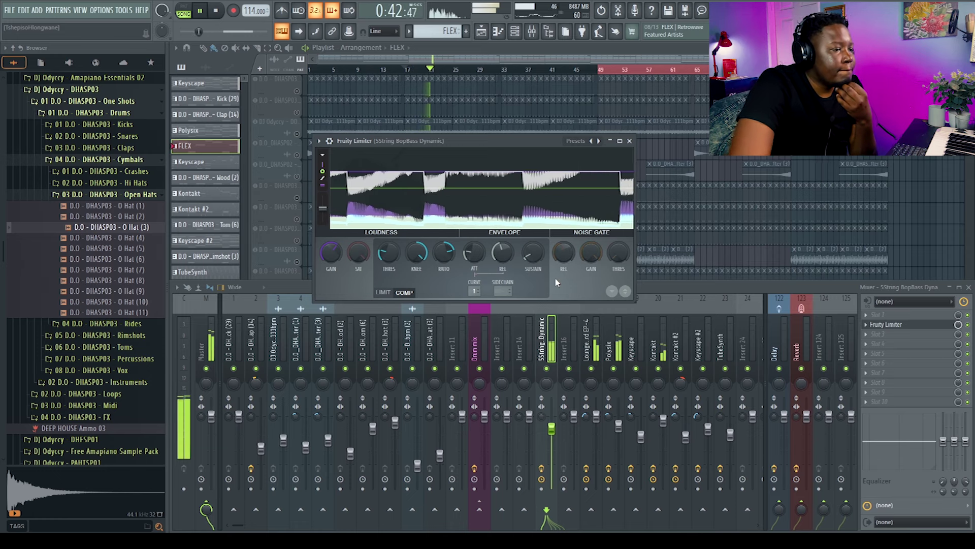
click(630, 142)
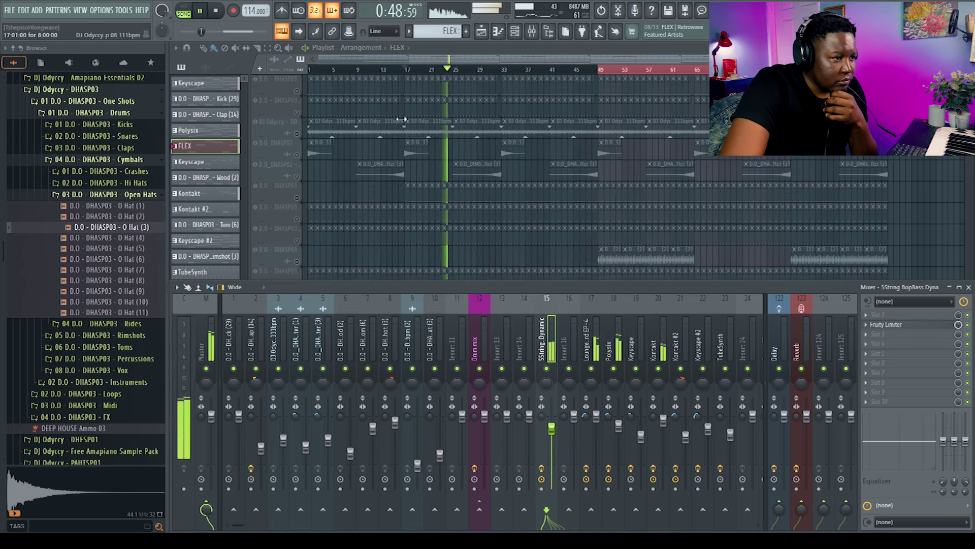
key(F9)
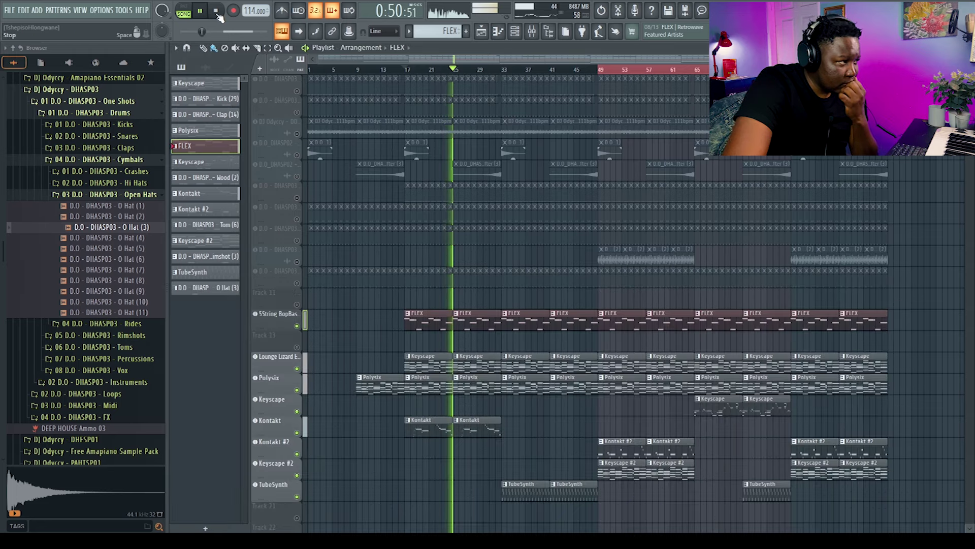
click(218, 11)
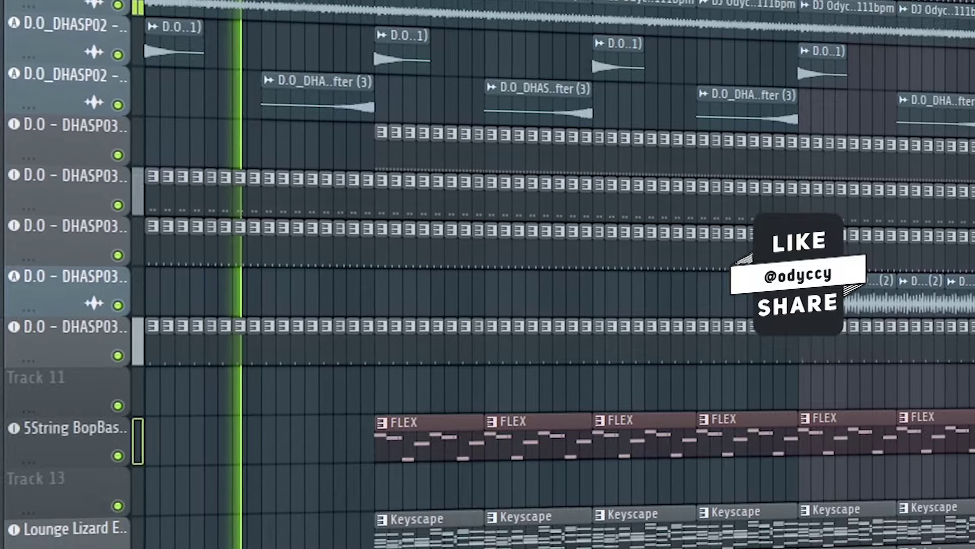
Step: Select all clips in the playlist arrangement
key(ctrl+a)
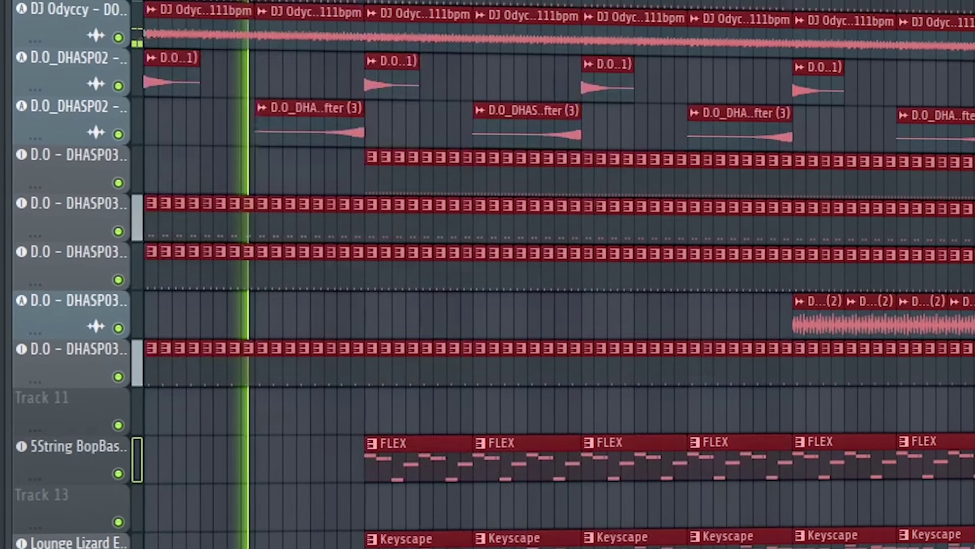